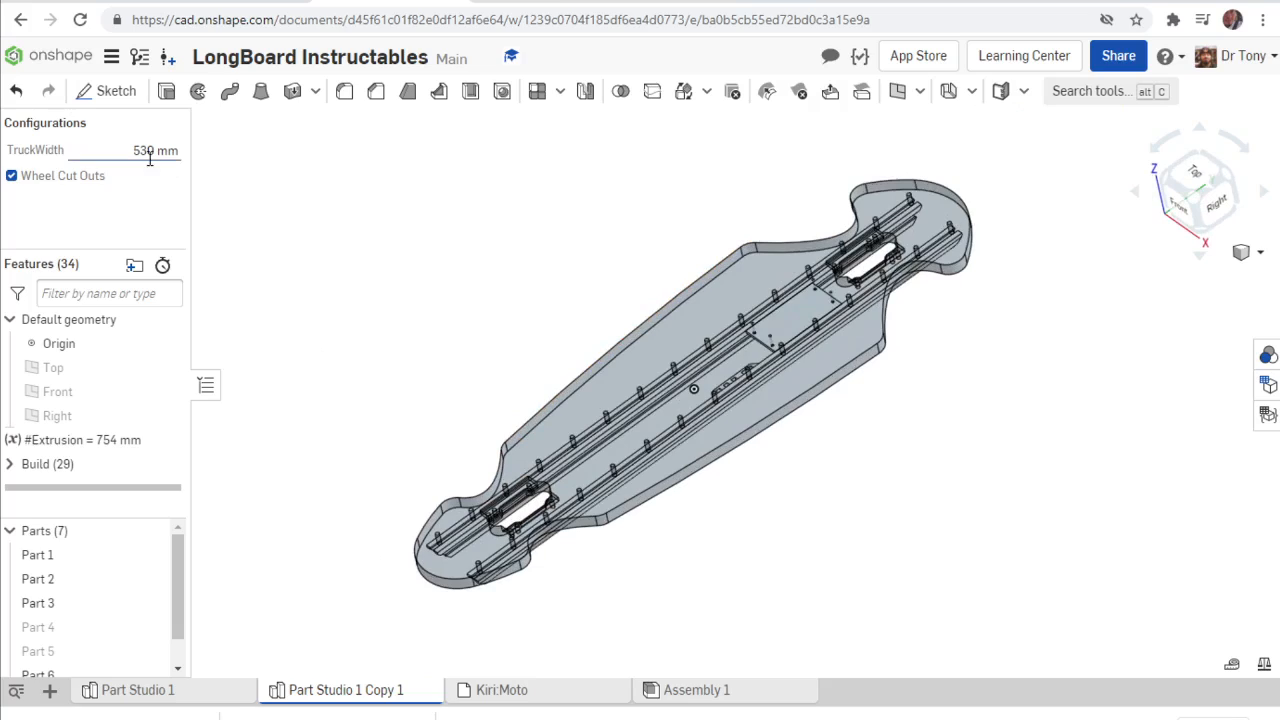
Set the TruckWidth configuration of the longboard to 800 mm.
{"action": "left_click", "coordinate": [150, 150]}
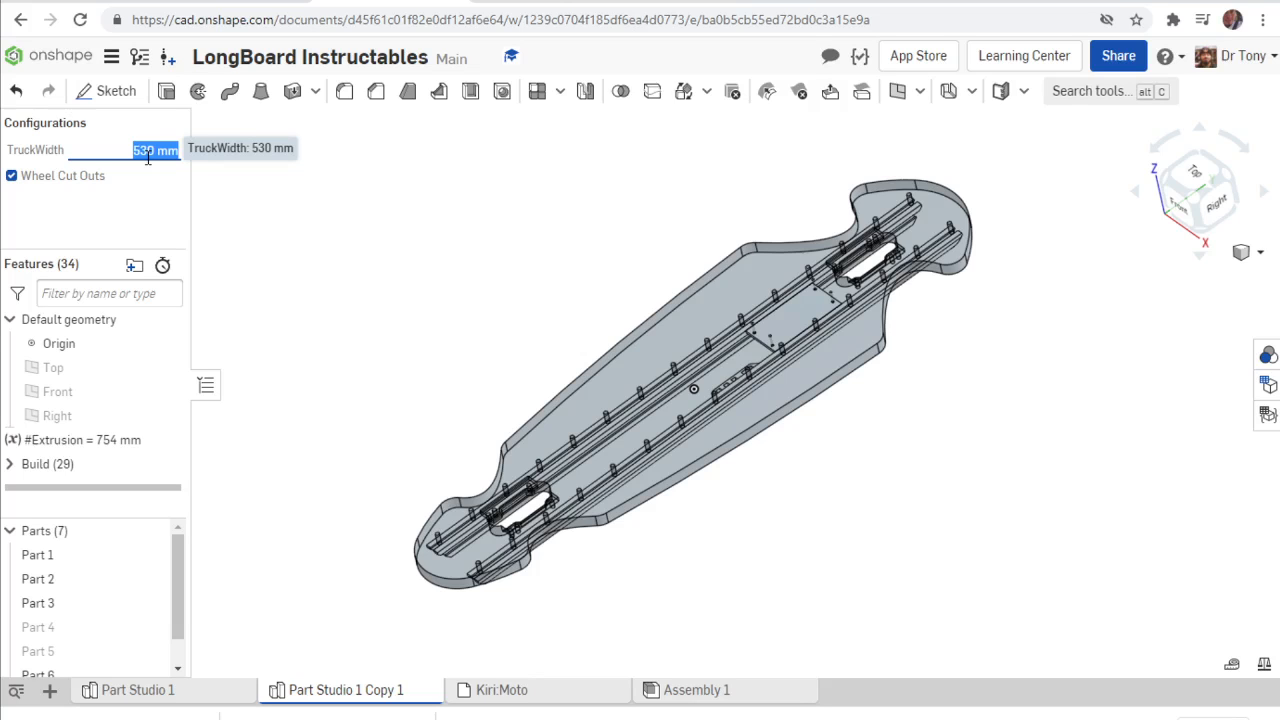
{"action": "type", "text": "800"}
{"action": "key", "text": "Return"}
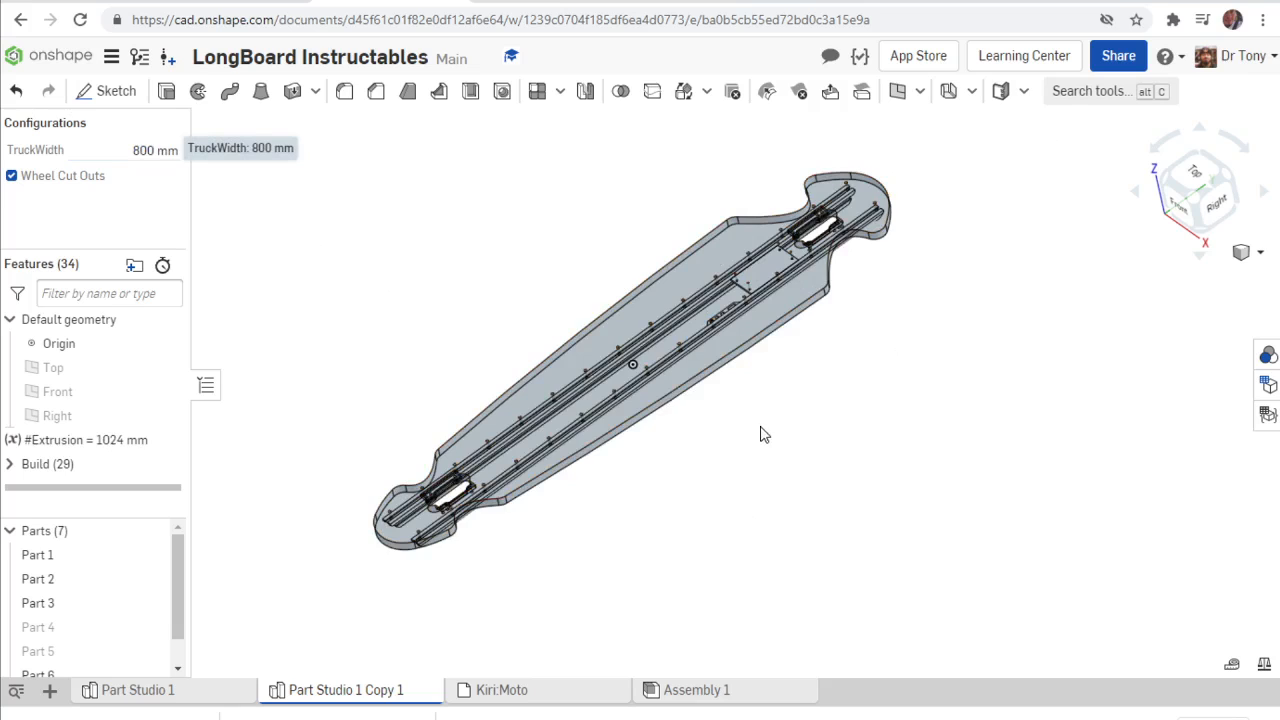
Set the TruckWidth configuration of the longboard to 650 mm.
{"action": "left_click", "coordinate": [125, 149]}
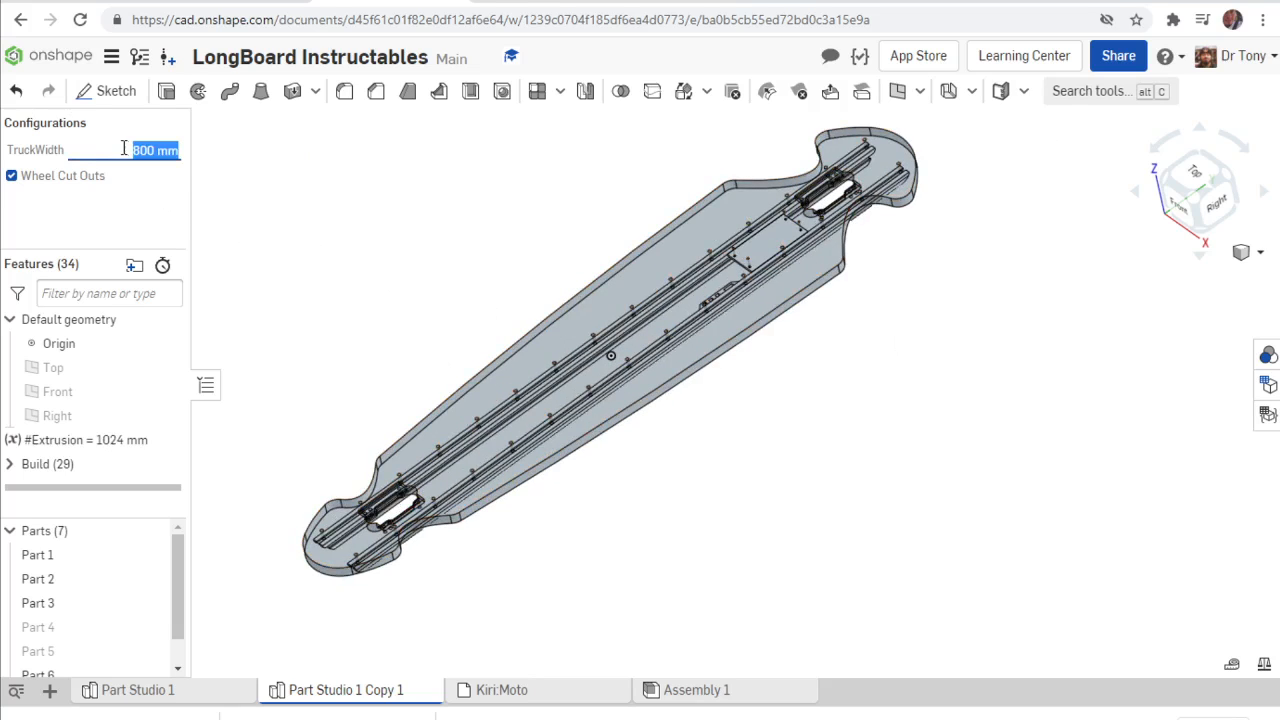
{"action": "type", "text": "650"}
{"action": "key", "text": "Return"}
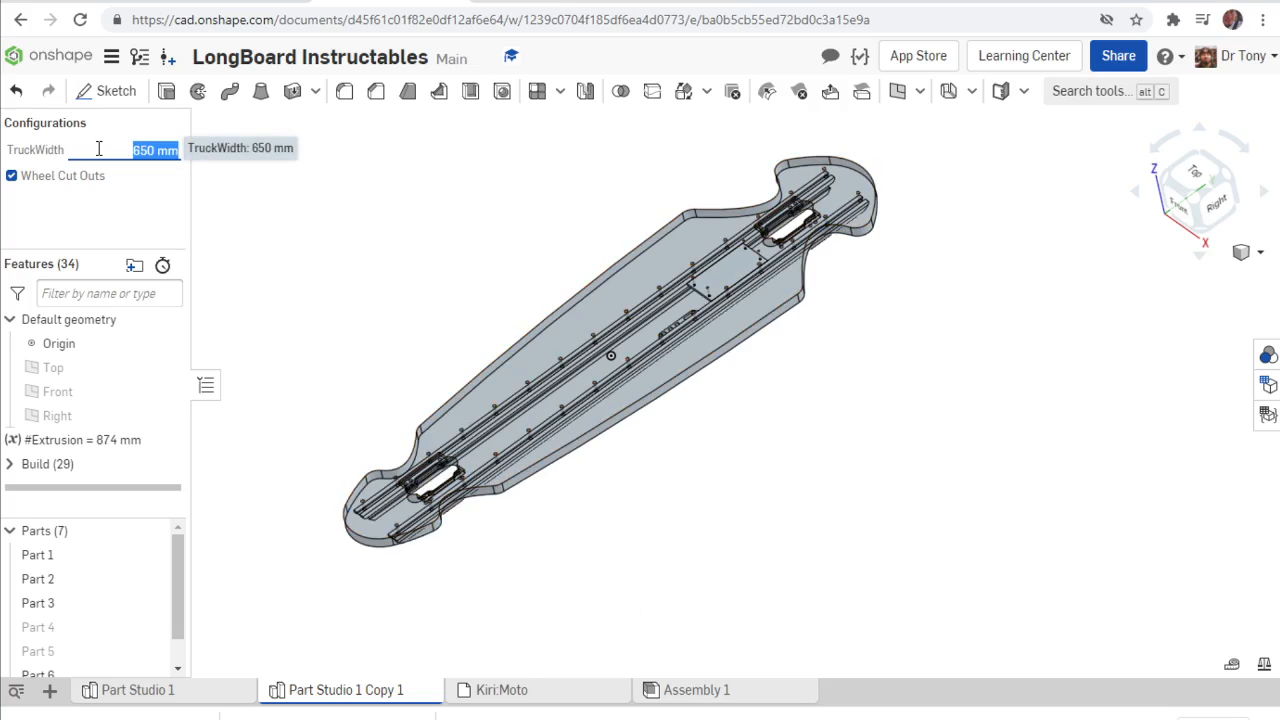
Set the TruckWidth configuration of the longboard to 530 mm.
{"action": "type", "text": "530"}
{"action": "key", "text": "Return"}
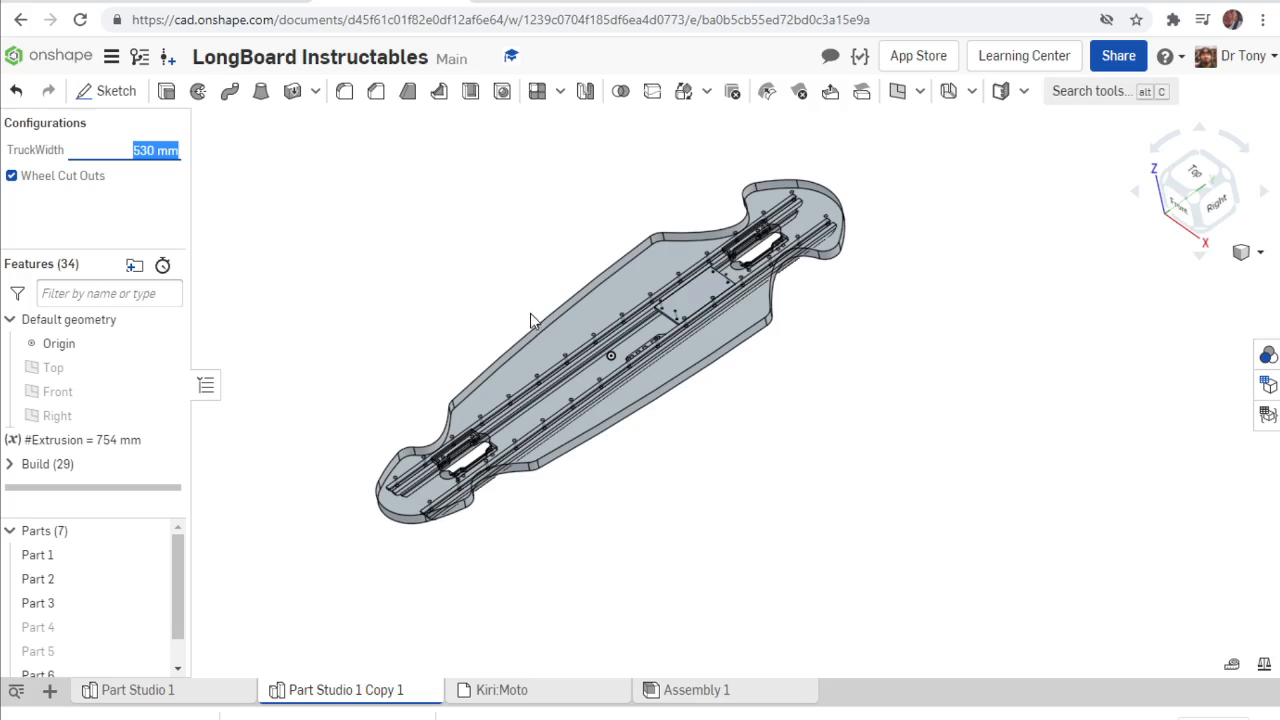
Measure the distance between the board's two end points and compare it with the 33 × 25.4 calculation in Calculator.
{"action": "left_click", "coordinate": [385, 509]}
{"action": "left_click", "coordinate": [828, 189]}
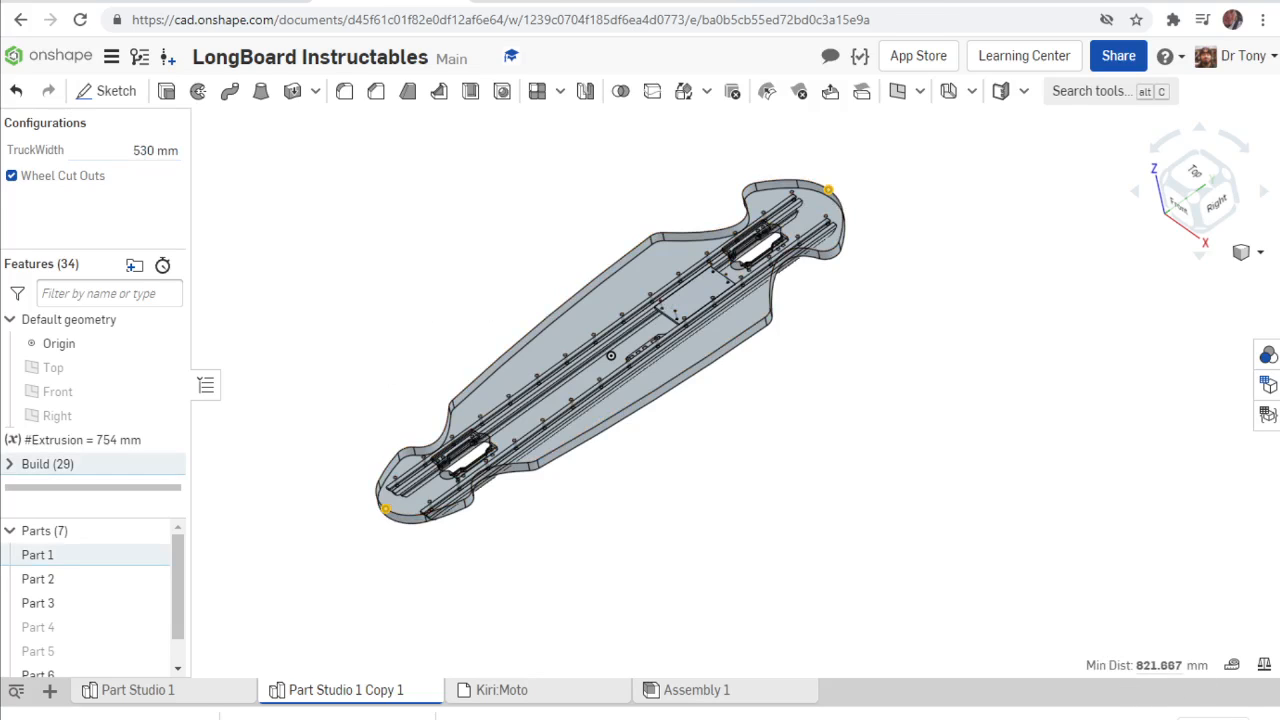
{"action": "left_click", "coordinate": [608, 719]}
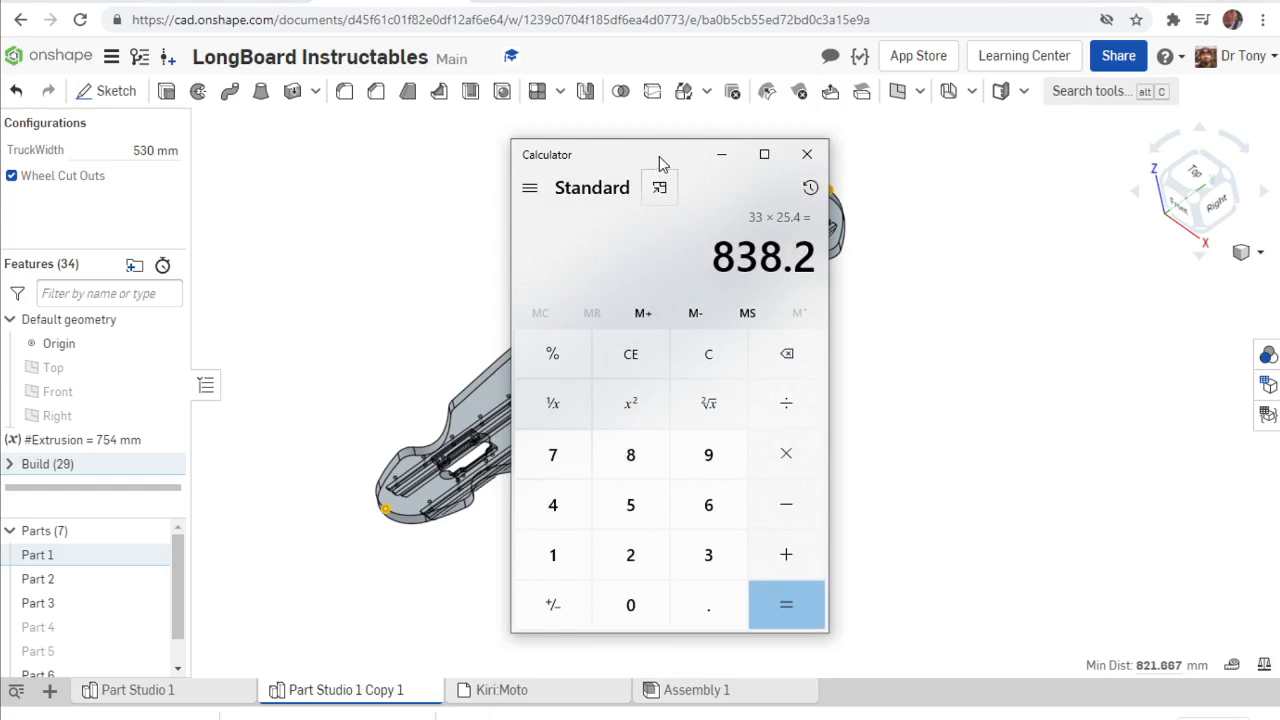
{"action": "left_click_drag", "start_coordinate": [660, 163], "coordinate": [688, 151]}
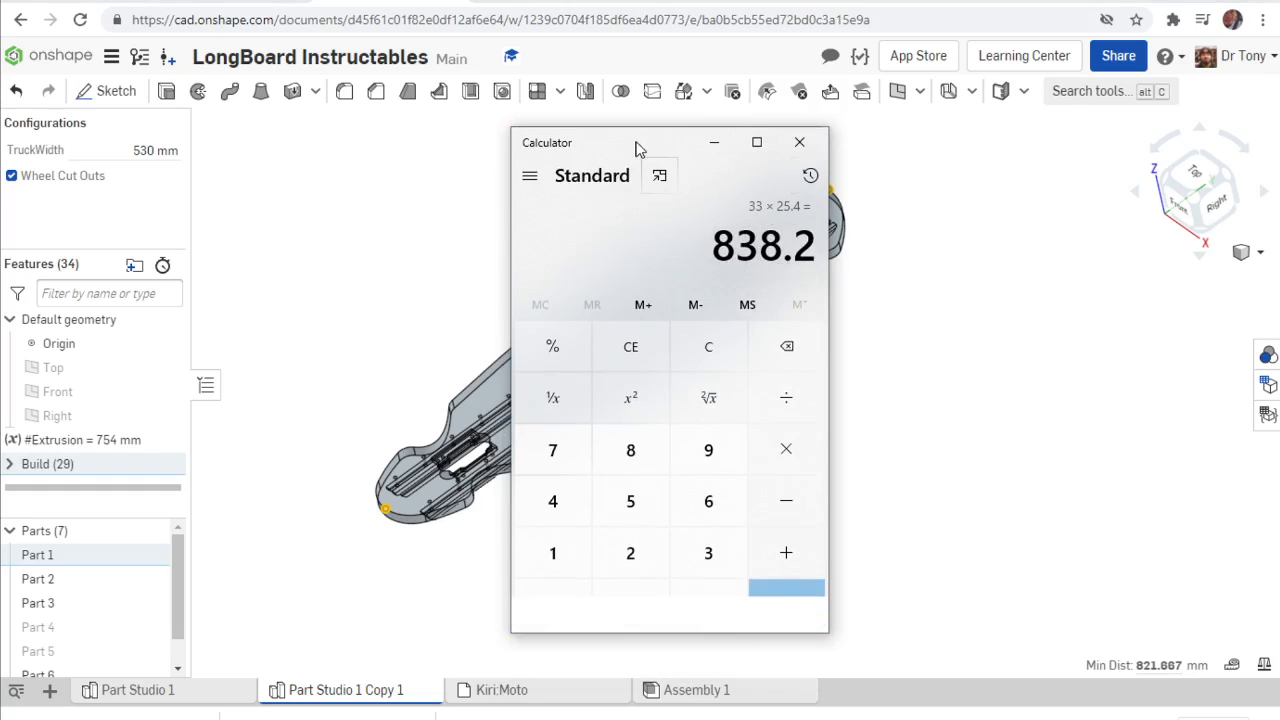
{"action": "left_click_drag", "start_coordinate": [634, 149], "coordinate": [877, 549]}
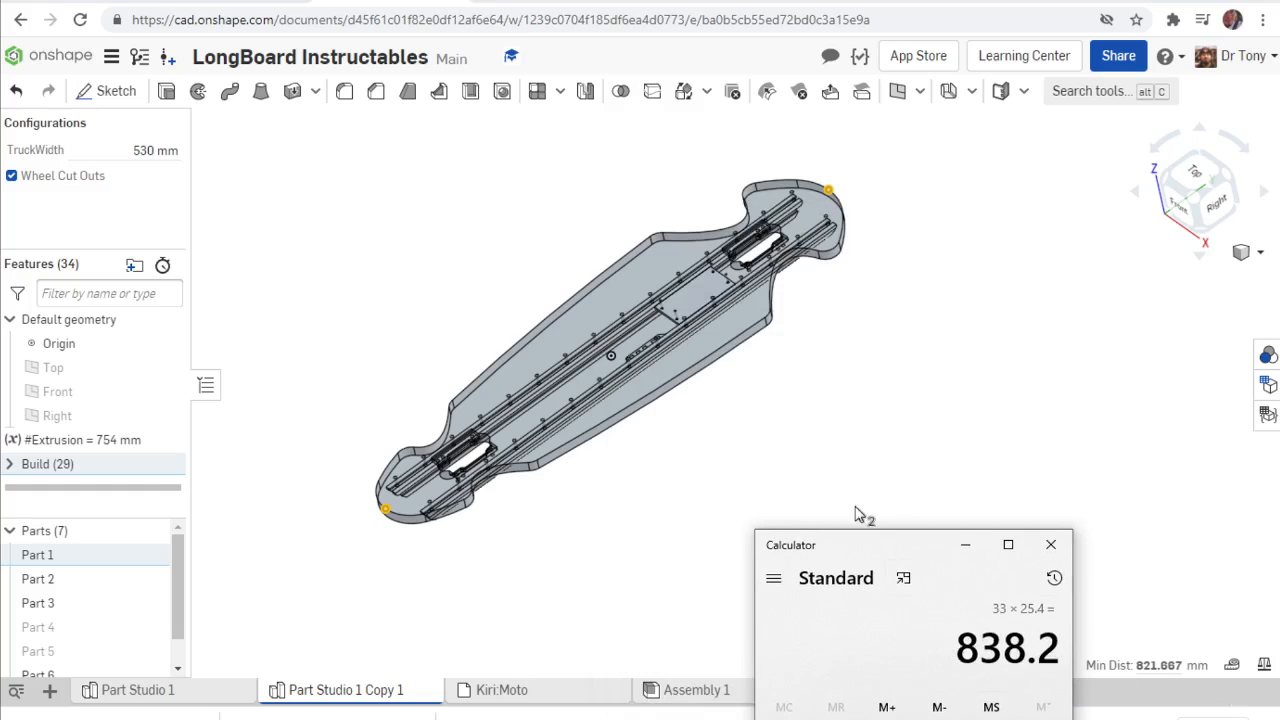
{"action": "left_click", "coordinate": [966, 545]}
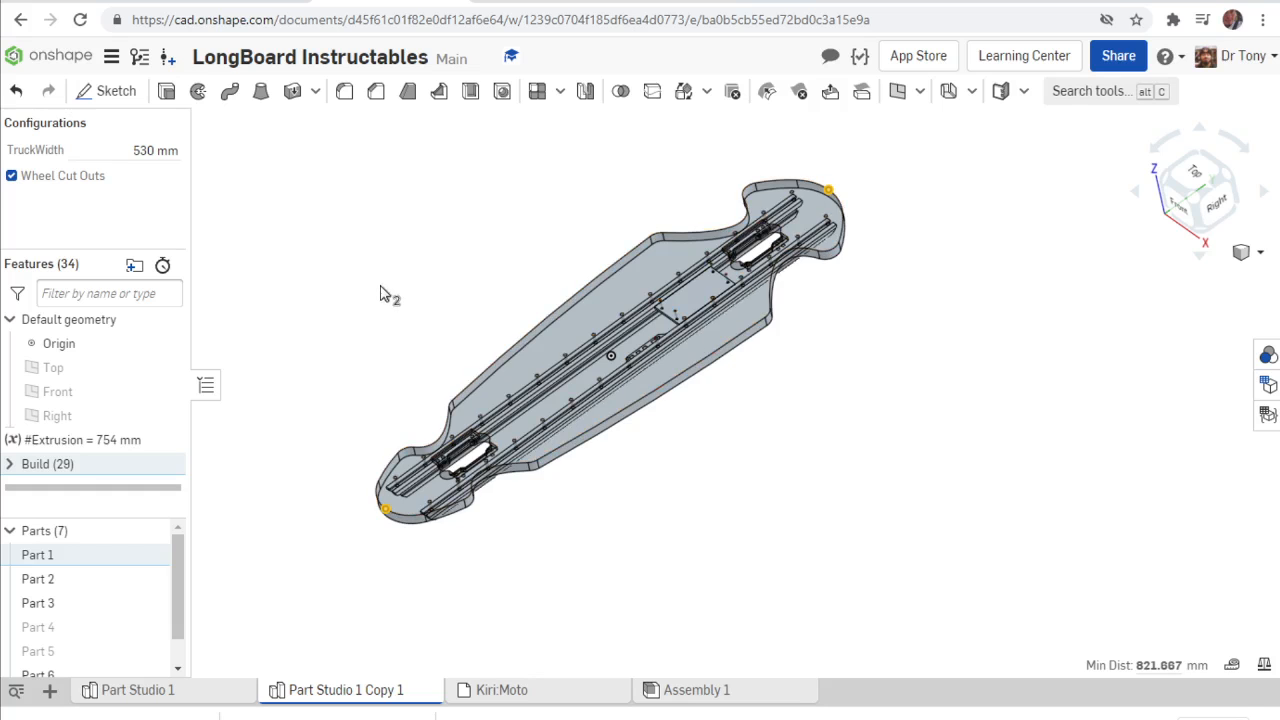
{"action": "left_click", "coordinate": [478, 265]}
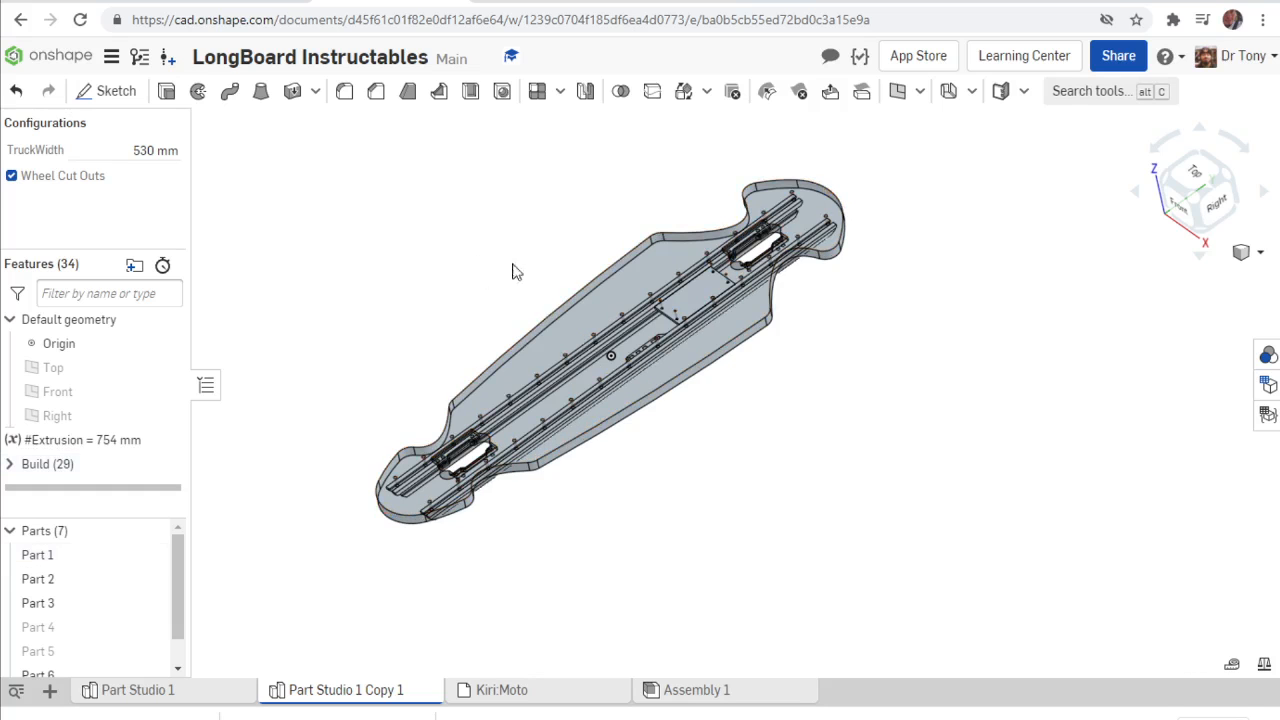
Export the top face of the deck as a Release 14 DXF download named LB530Wco.
{"action": "scroll", "coordinate": [614, 292], "scroll_direction": "up", "scroll_amount": 3}
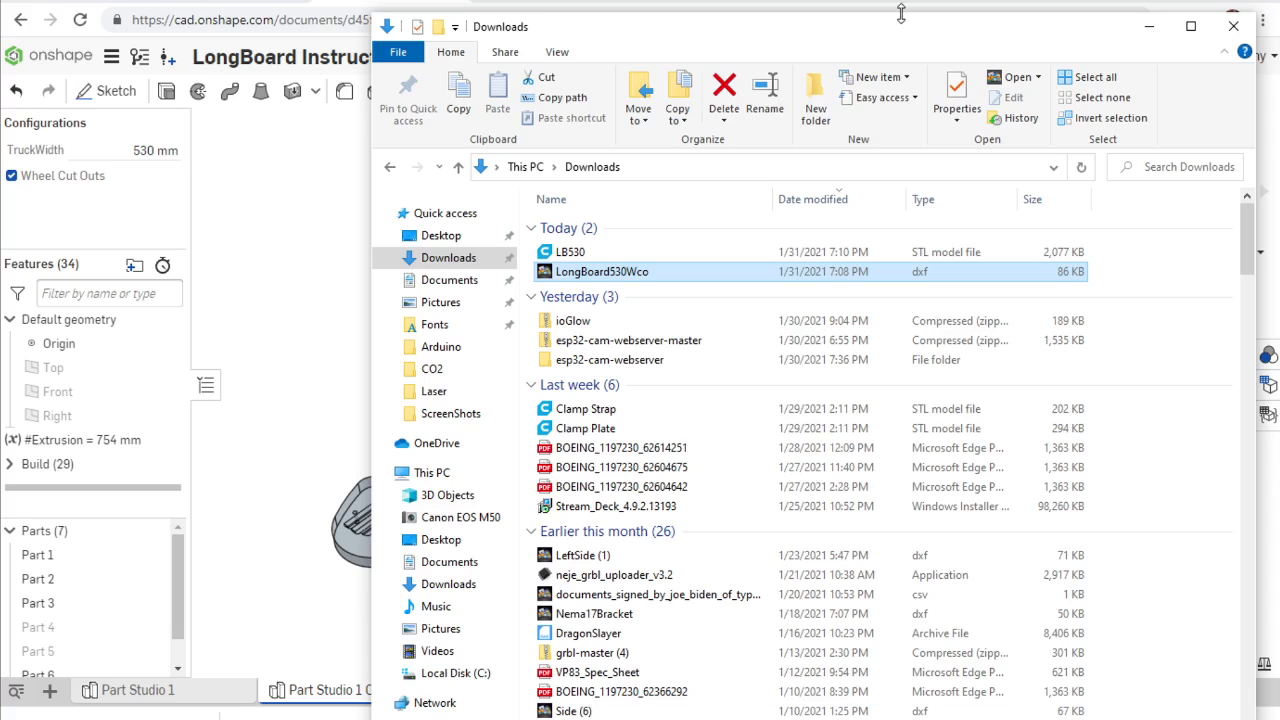
{"action": "left_click_drag", "start_coordinate": [897, 35], "coordinate": [935, 715]}
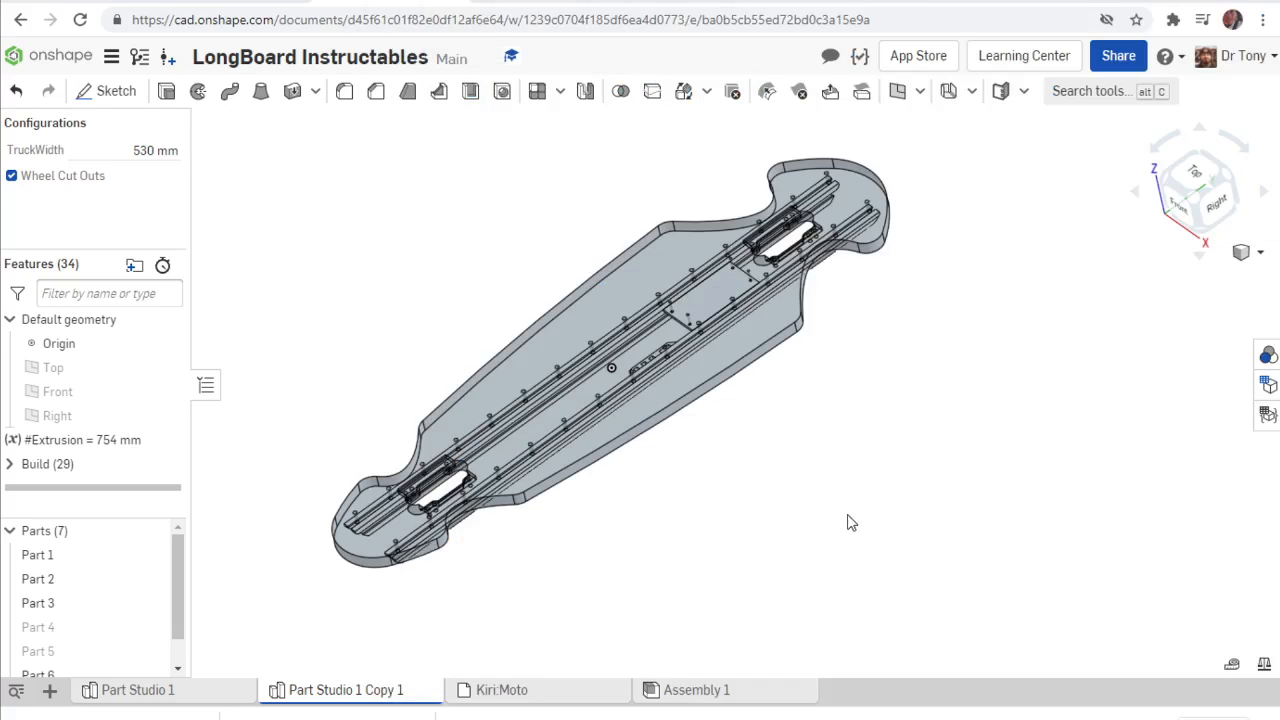
{"action": "right_click", "coordinate": [650, 320]}
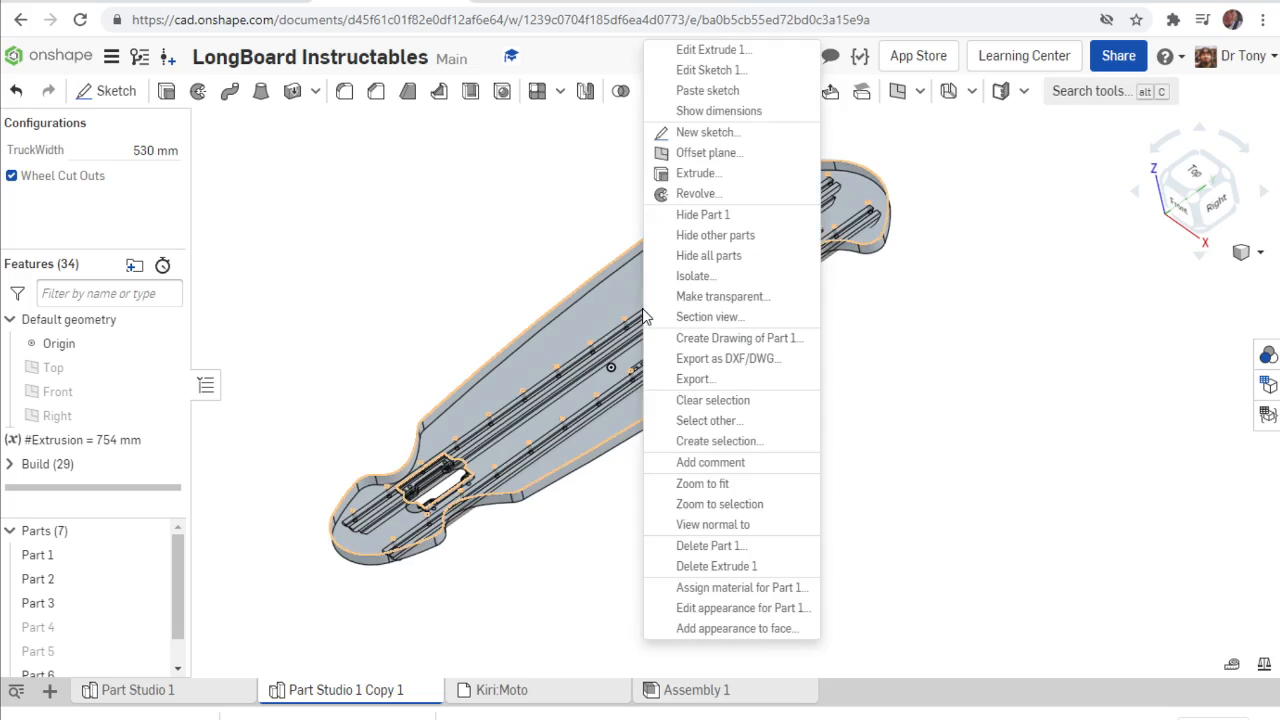
{"action": "left_click", "coordinate": [727, 358]}
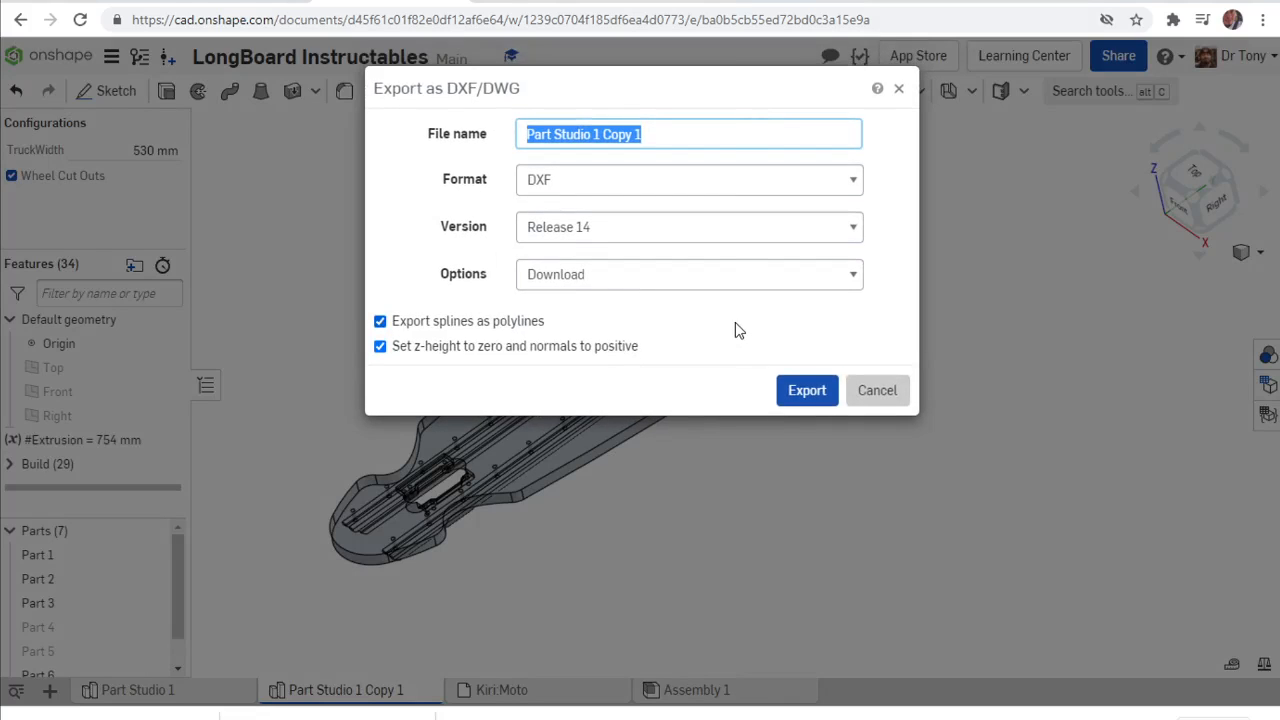
{"action": "type", "text": "LB530Wco"}
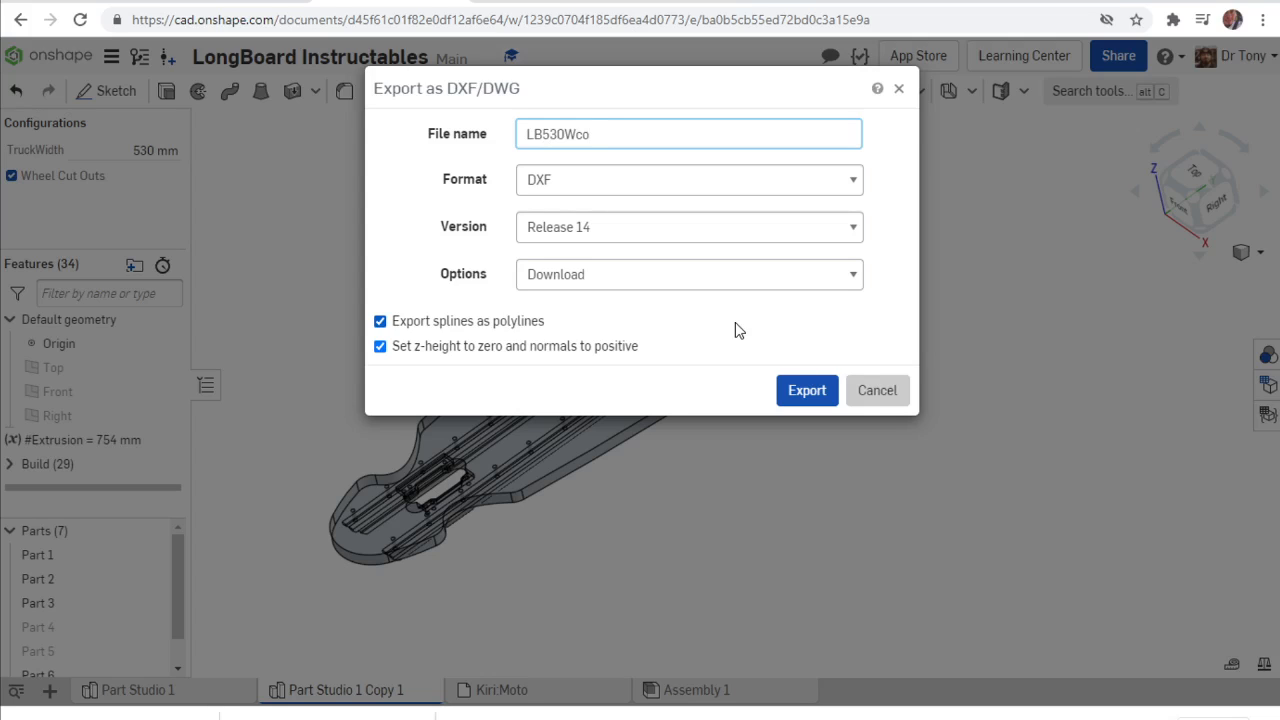
{"action": "left_click", "coordinate": [792, 395]}
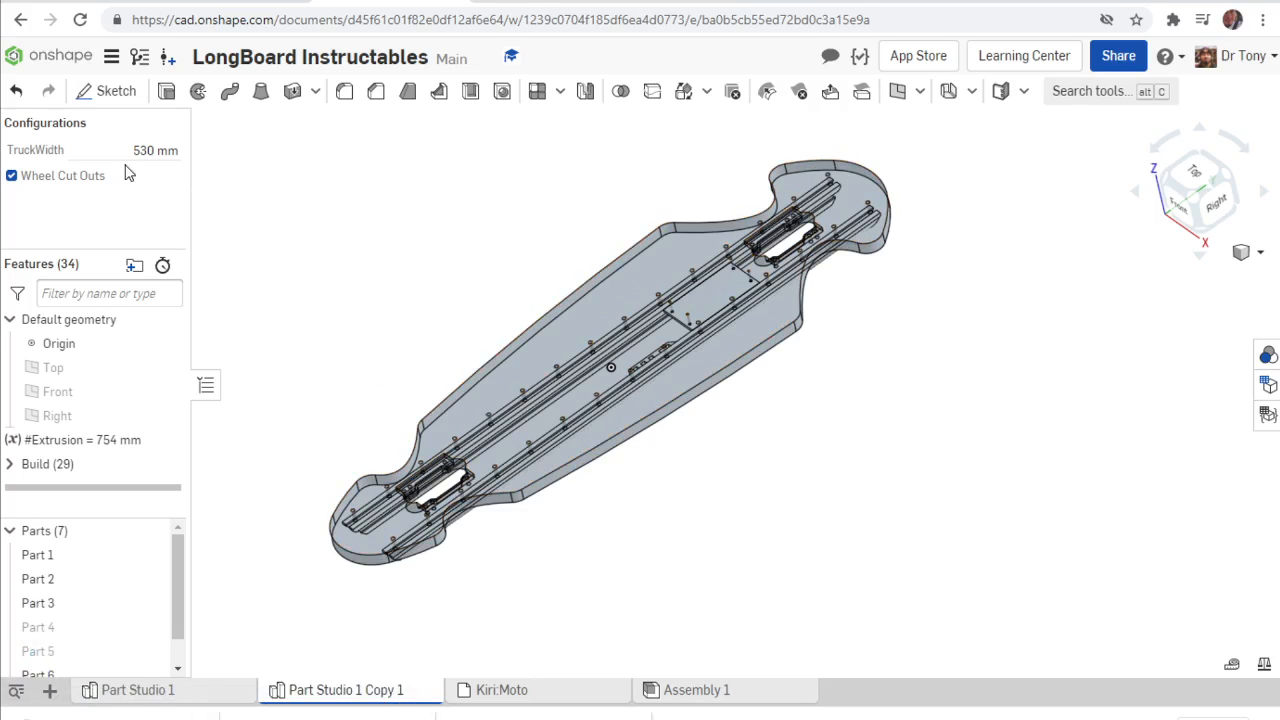
Switch to LightBurn and import the LB530Wco DXF from the Downloads folder into the workspace.
{"action": "left_click", "coordinate": [130, 148]}
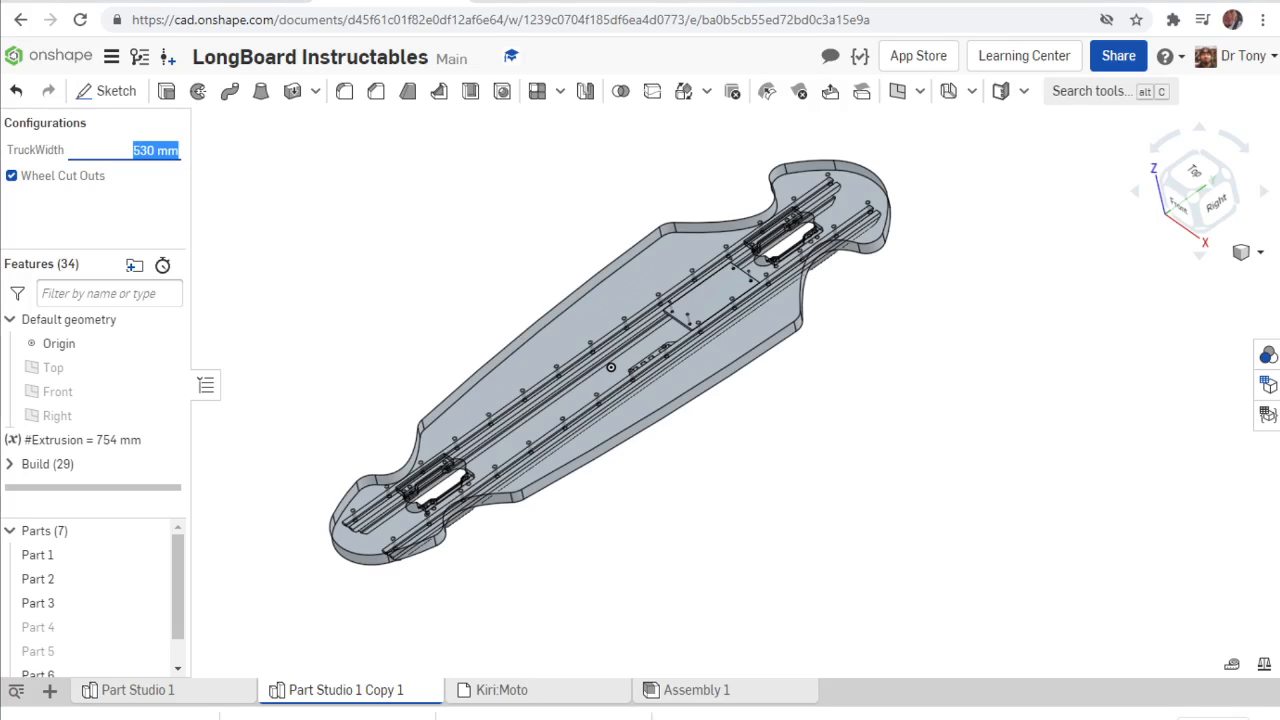
{"action": "left_click", "coordinate": [976, 1]}
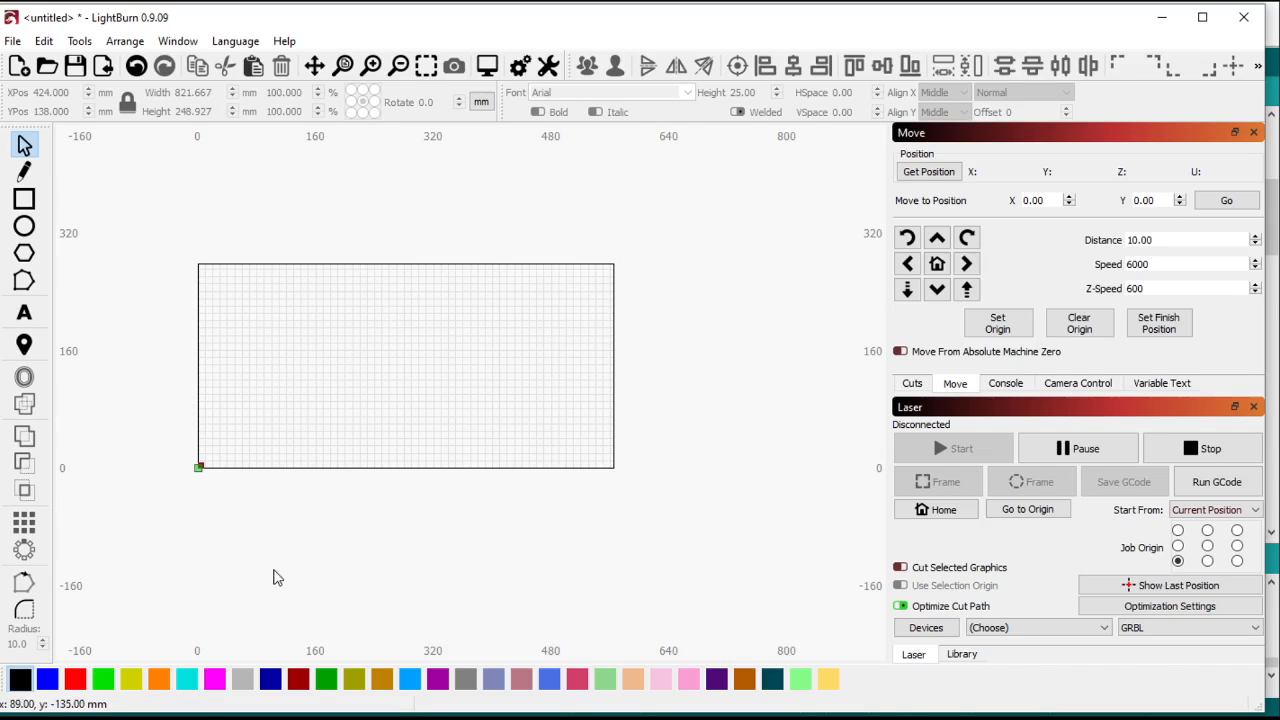
{"action": "left_click", "coordinate": [100, 718]}
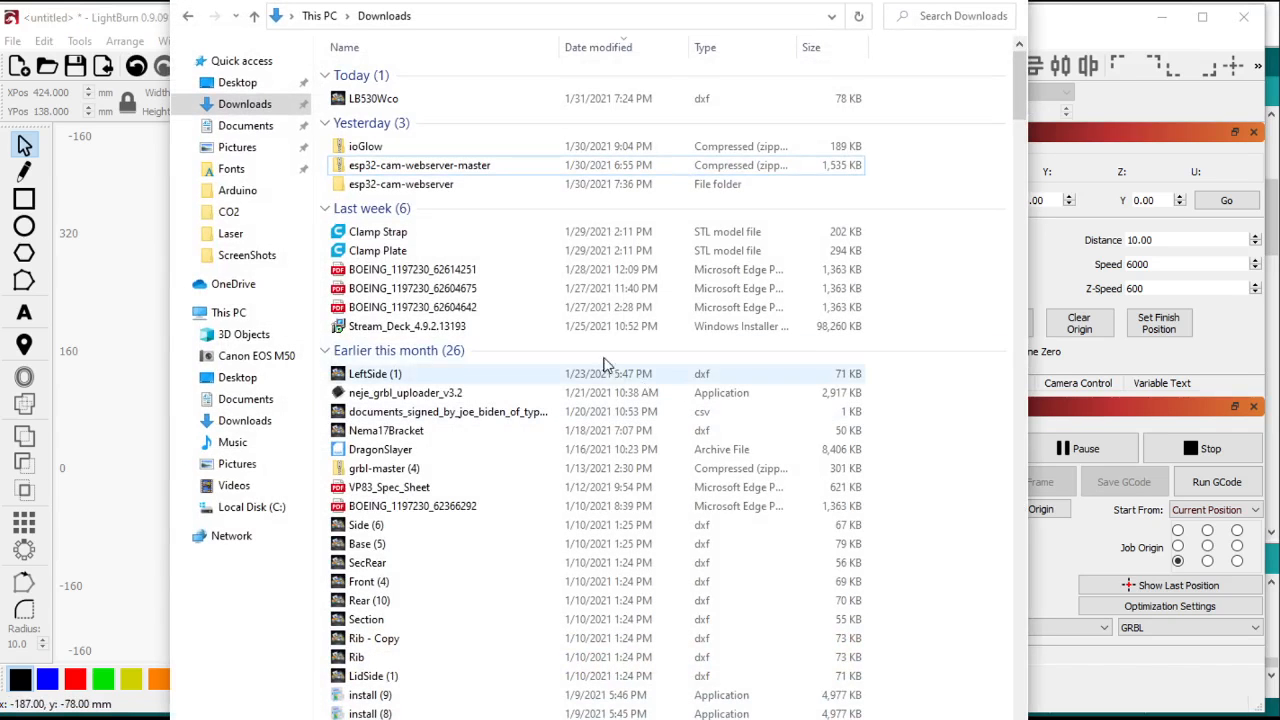
{"action": "left_click_drag", "start_coordinate": [456, 0], "coordinate": [850, 0]}
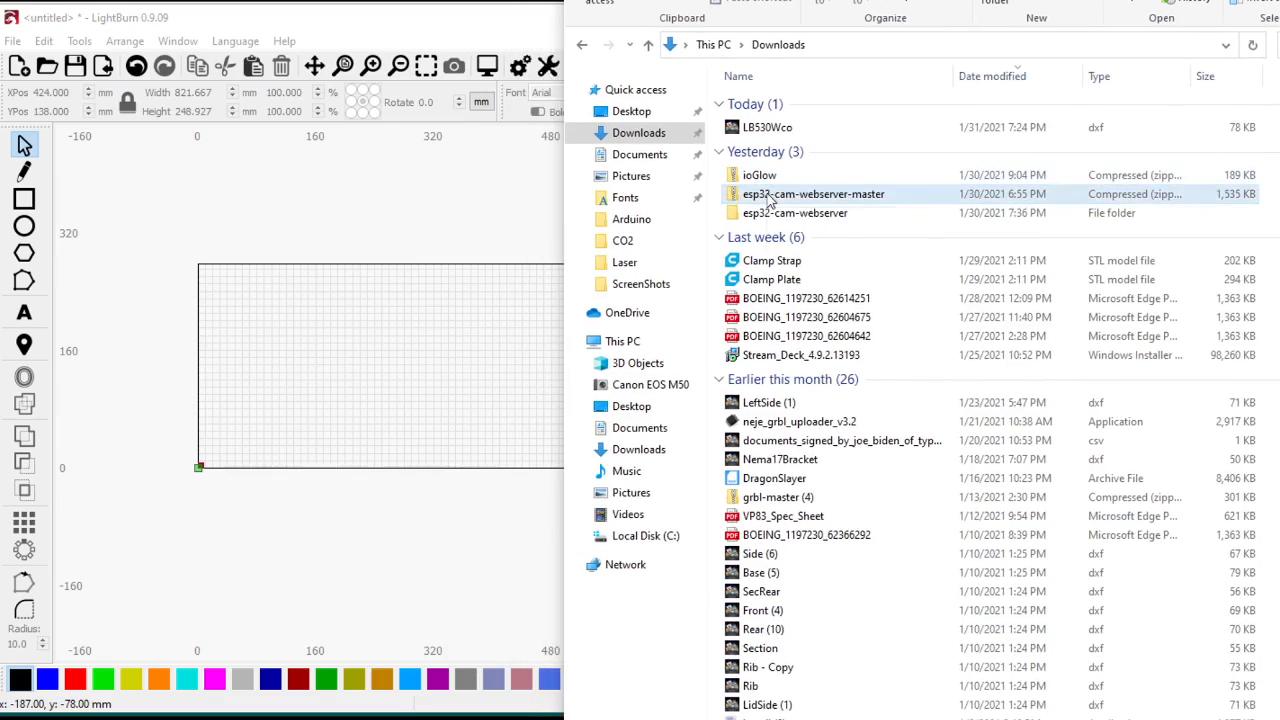
{"action": "left_click_drag", "start_coordinate": [786, 130], "coordinate": [418, 346]}
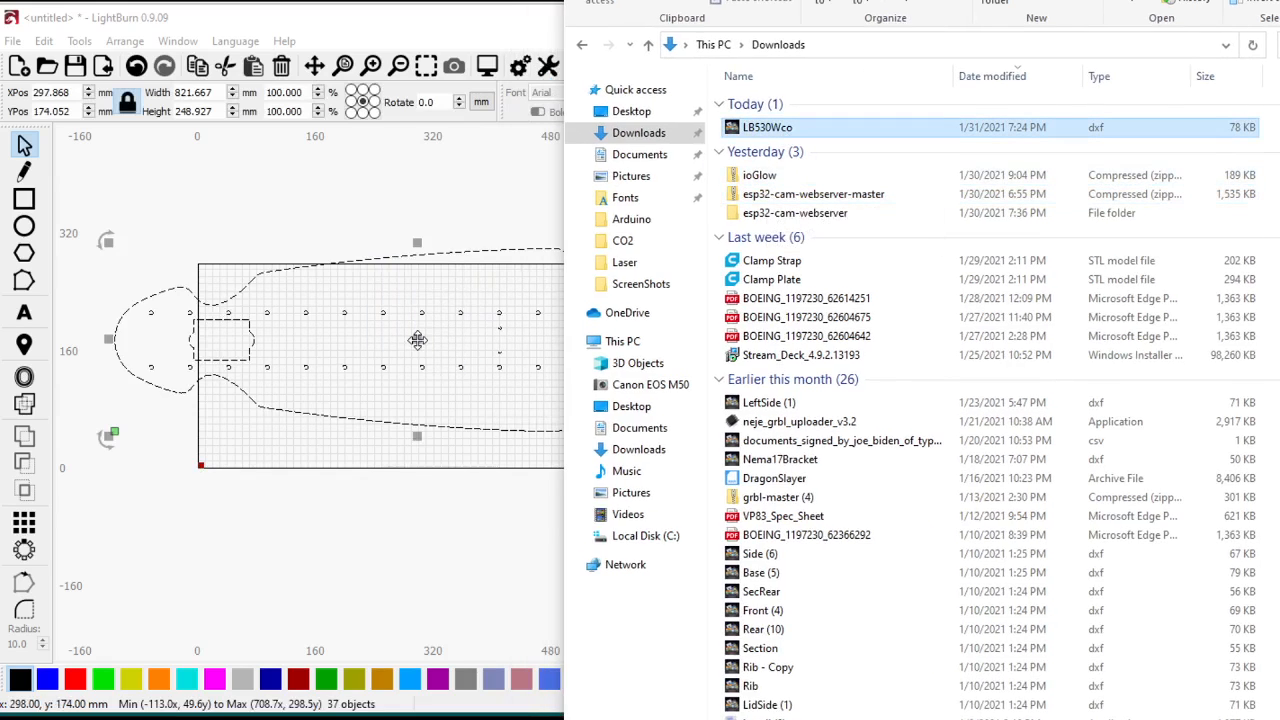
{"action": "left_click", "coordinate": [393, 495]}
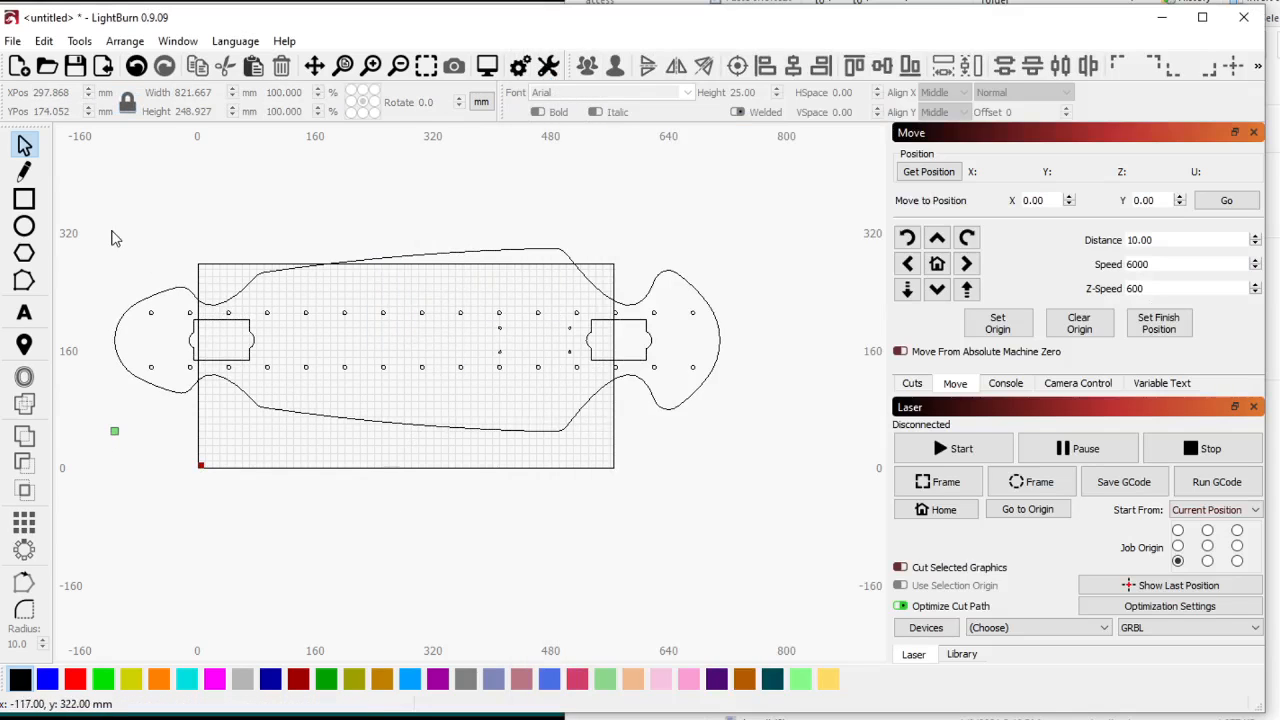
Move the whole imported board so its left end lies inside the work area, centred at about X 436, Y 151 mm.
{"action": "left_click_drag", "start_coordinate": [112, 232], "coordinate": [824, 540]}
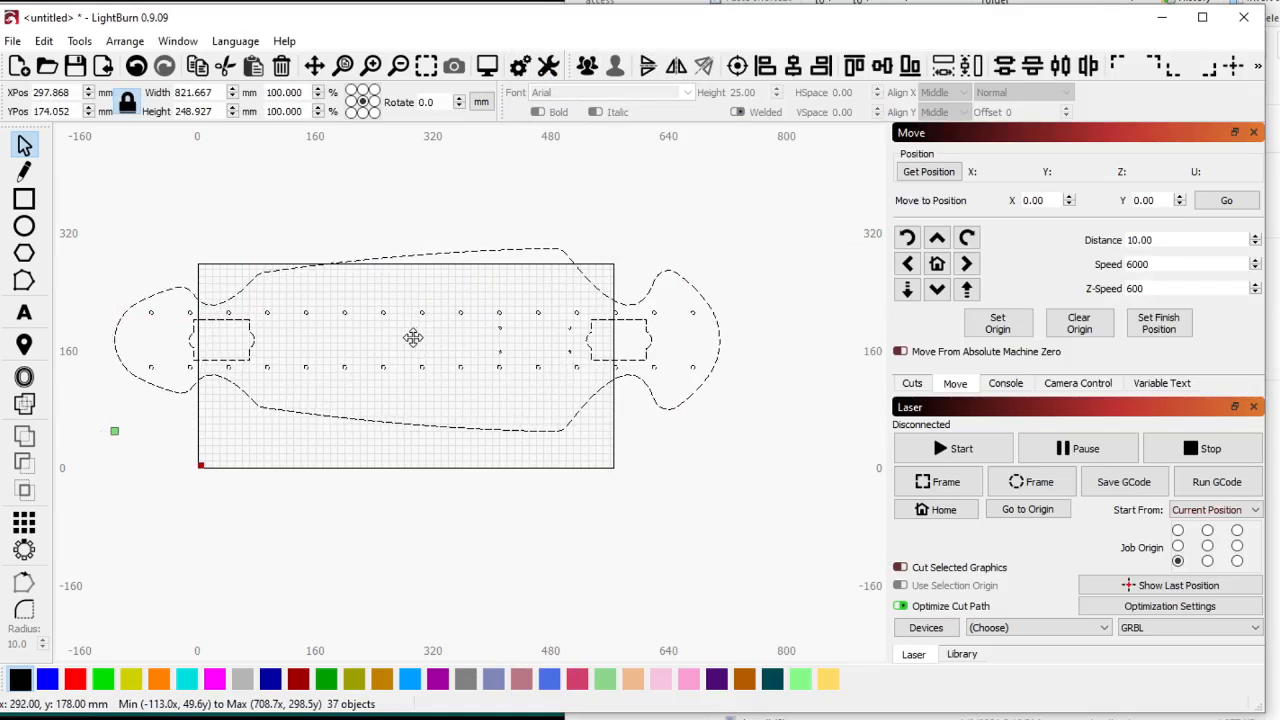
{"action": "left_click_drag", "start_coordinate": [414, 337], "coordinate": [520, 365]}
{"action": "left_click", "coordinate": [426, 489]}
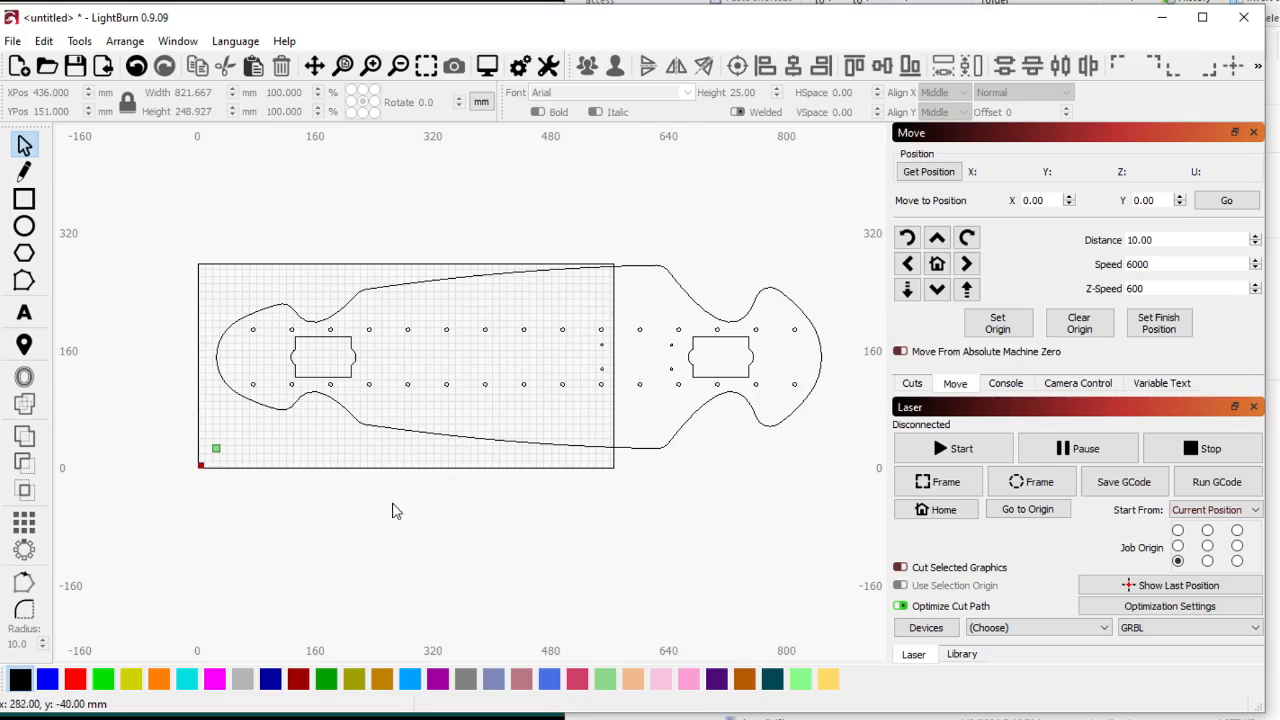
Delete the whole imported board outline together with its holes and truck cutouts.
{"action": "scroll", "coordinate": [491, 471], "scroll_direction": "up", "scroll_amount": 3}
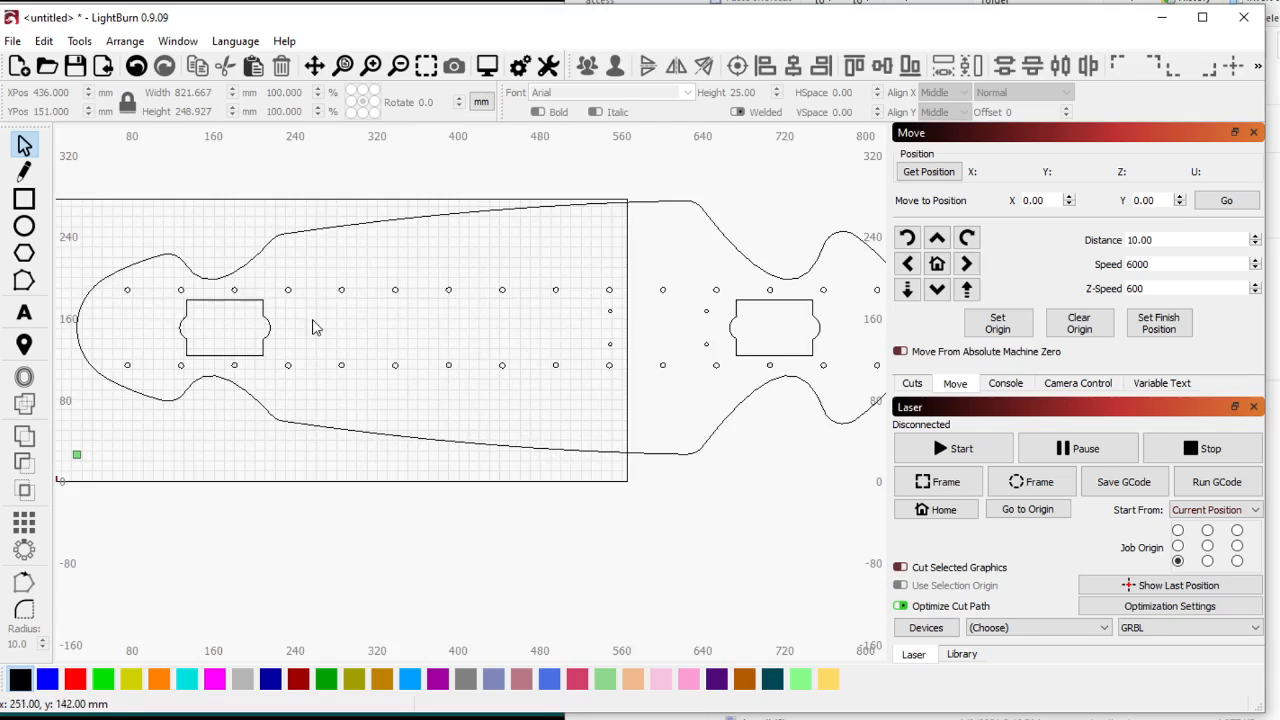
{"action": "scroll", "coordinate": [190, 310], "scroll_direction": "down", "scroll_amount": 2}
{"action": "scroll", "coordinate": [220, 362], "scroll_direction": "down", "scroll_amount": 1}
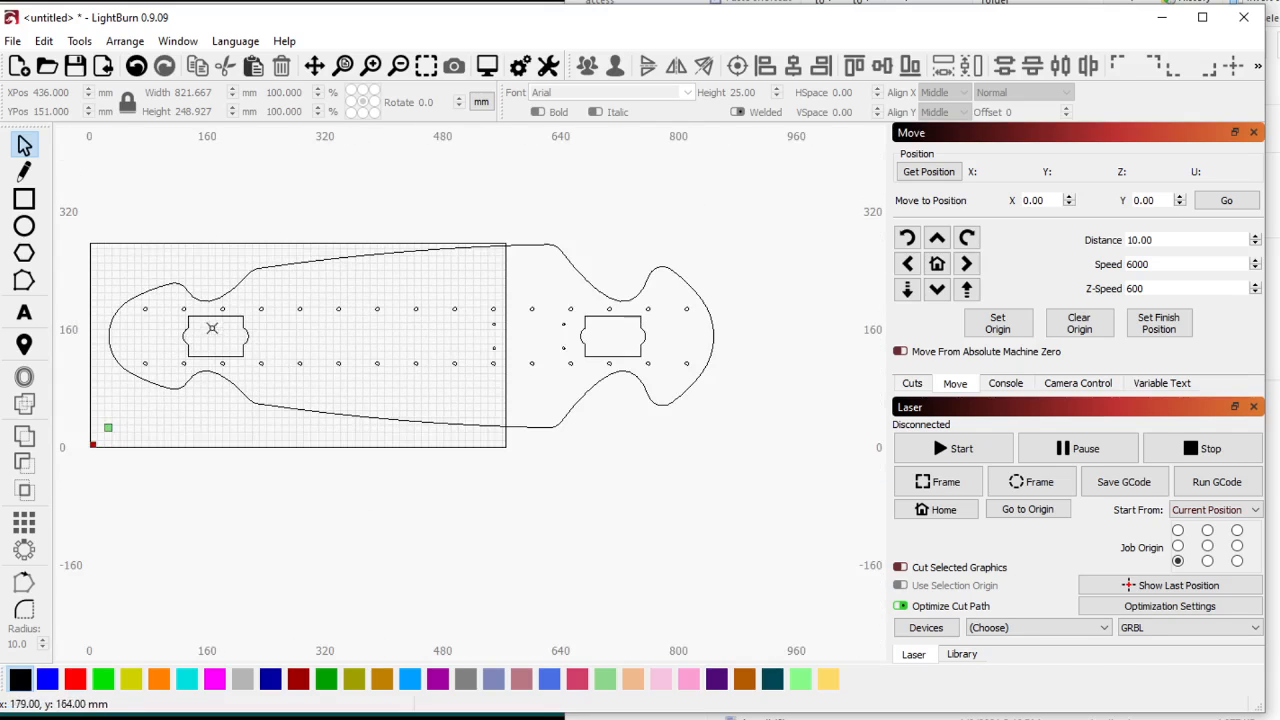
{"action": "scroll", "coordinate": [214, 329], "scroll_direction": "up", "scroll_amount": 1}
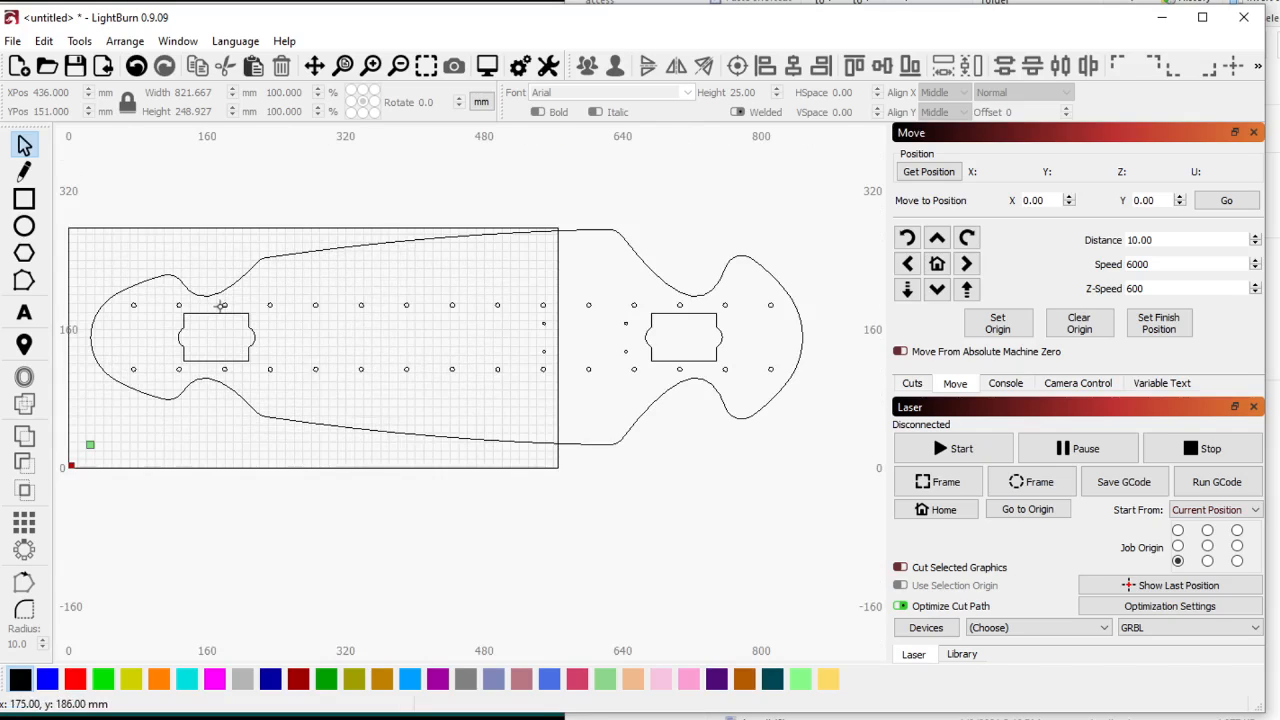
{"action": "left_click", "coordinate": [223, 304]}
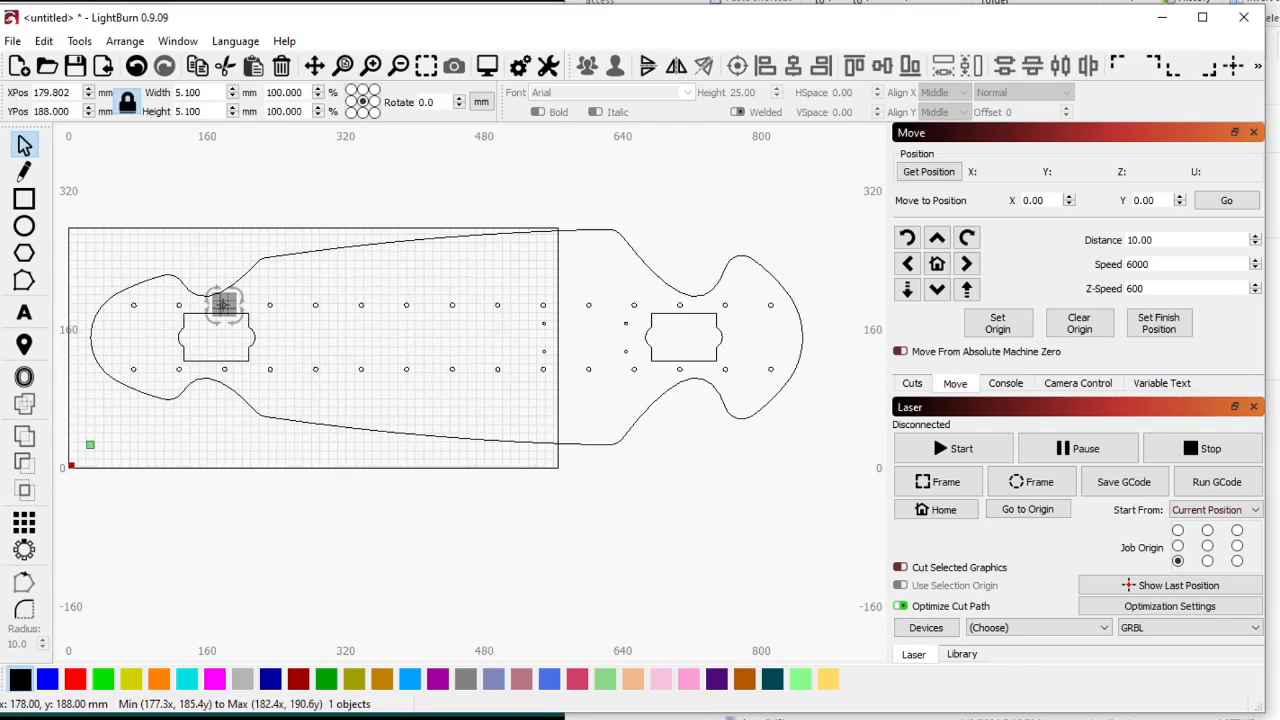
{"action": "scroll", "coordinate": [223, 304], "scroll_direction": "down", "scroll_amount": 3}
{"action": "left_click_drag", "start_coordinate": [76, 240], "coordinate": [827, 593]}
{"action": "key", "text": "Delete"}
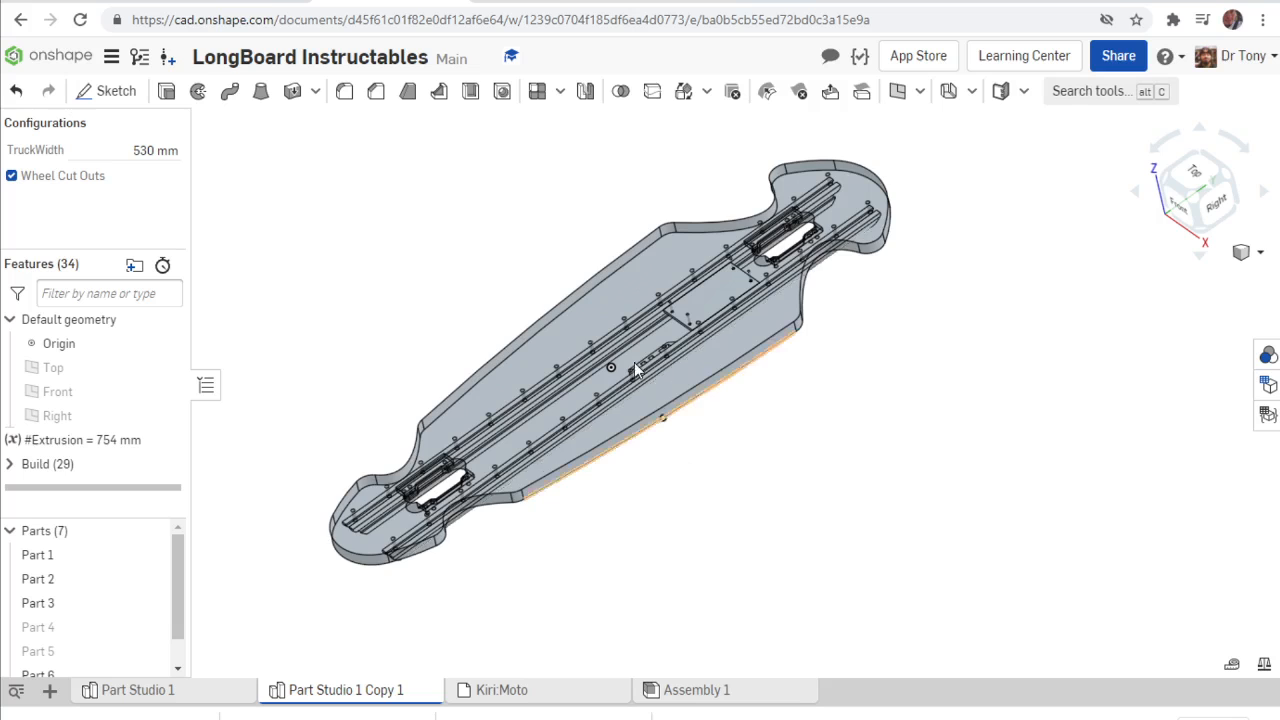
Switch to Onshape and export the deck's underside face as a Release 14 DXF download named LB350Wco For realz.
{"action": "right_click_drag", "start_coordinate": [634, 362], "coordinate": [405, 330]}
{"action": "left_click", "coordinate": [519, 403]}
{"action": "scroll", "coordinate": [463, 505], "scroll_direction": "up", "scroll_amount": 5}
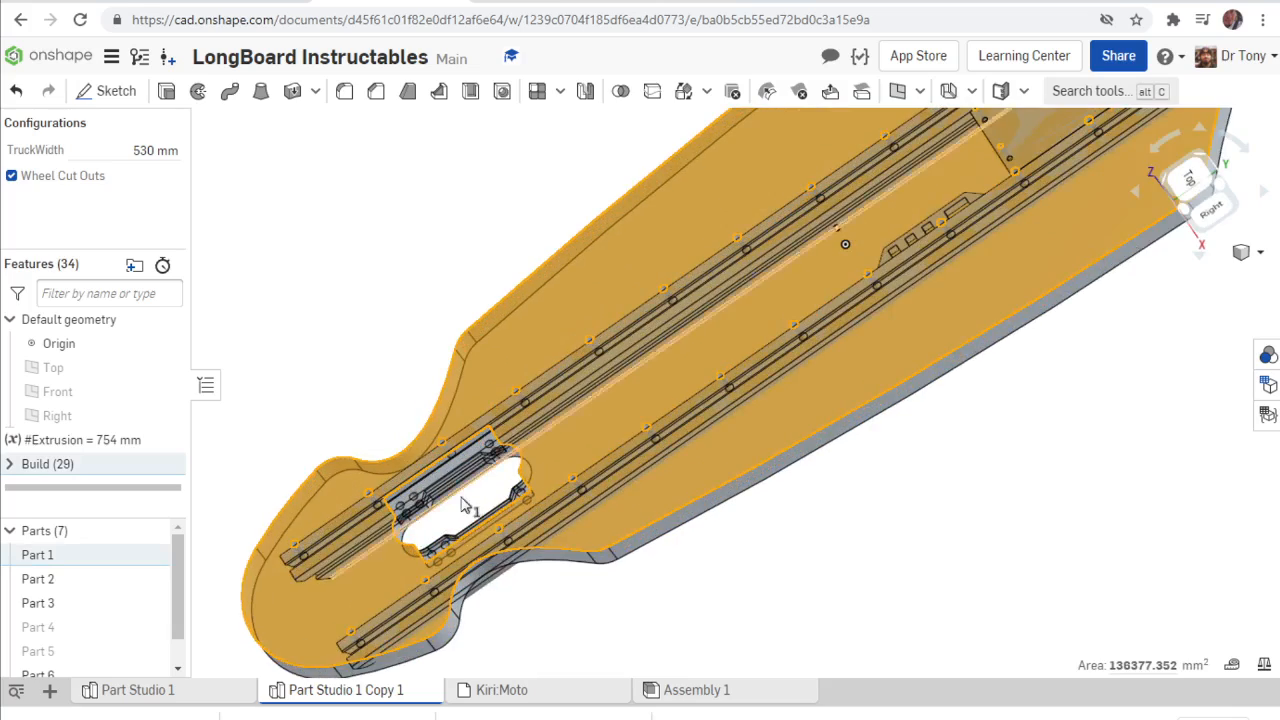
{"action": "scroll", "coordinate": [463, 505], "scroll_direction": "up", "scroll_amount": 3}
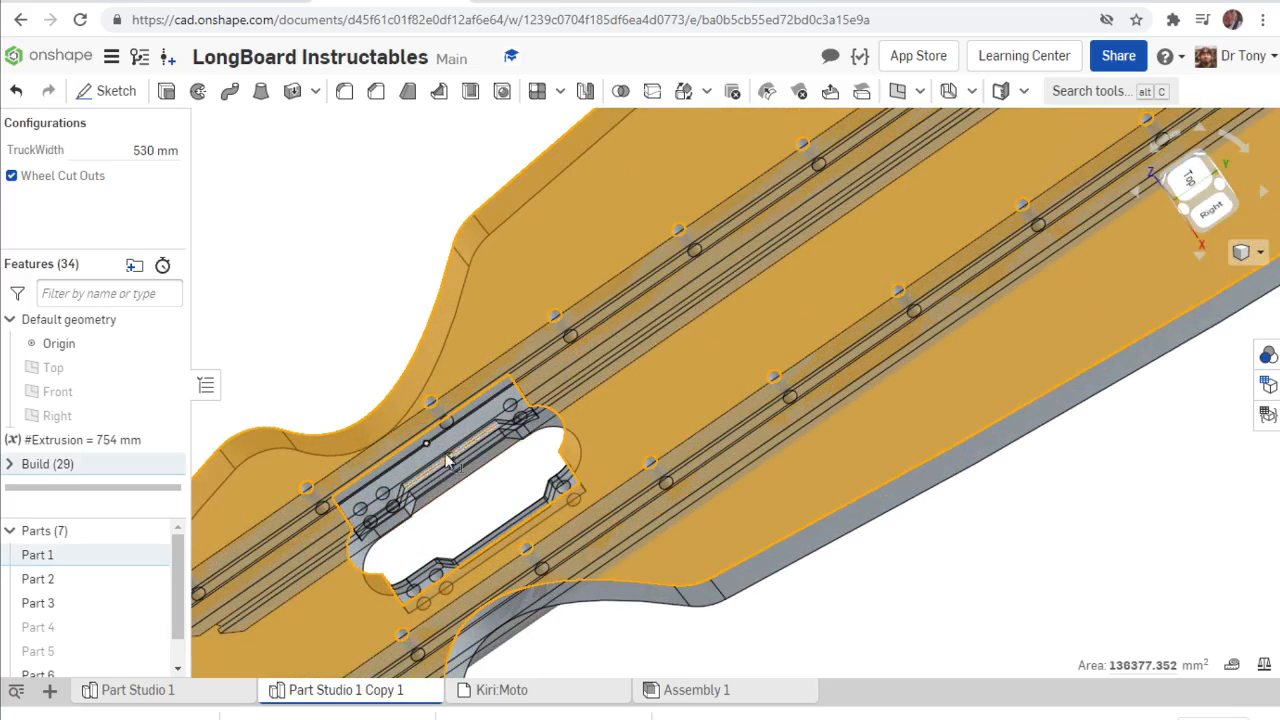
{"action": "scroll", "coordinate": [446, 456], "scroll_direction": "down", "scroll_amount": 5}
{"action": "left_click", "coordinate": [351, 254]}
{"action": "right_click_drag", "start_coordinate": [381, 387], "coordinate": [351, 280]}
{"action": "right_click", "coordinate": [684, 266]}
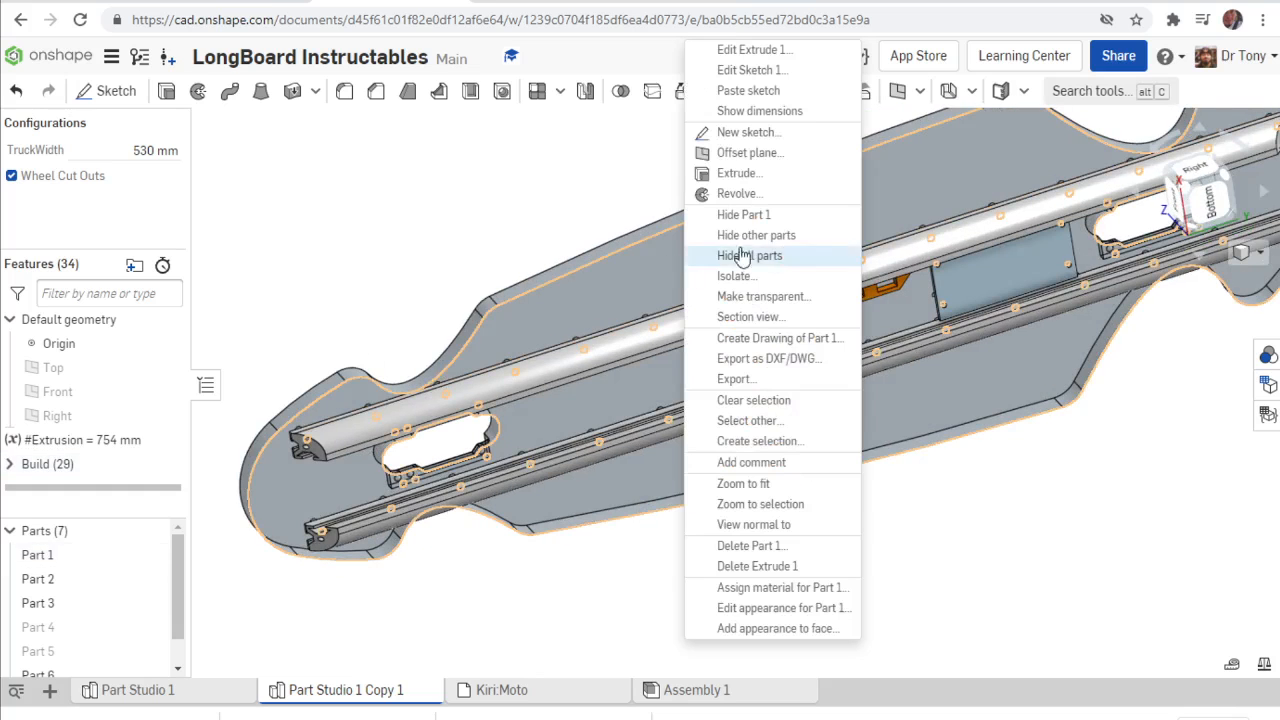
{"action": "left_click", "coordinate": [770, 359]}
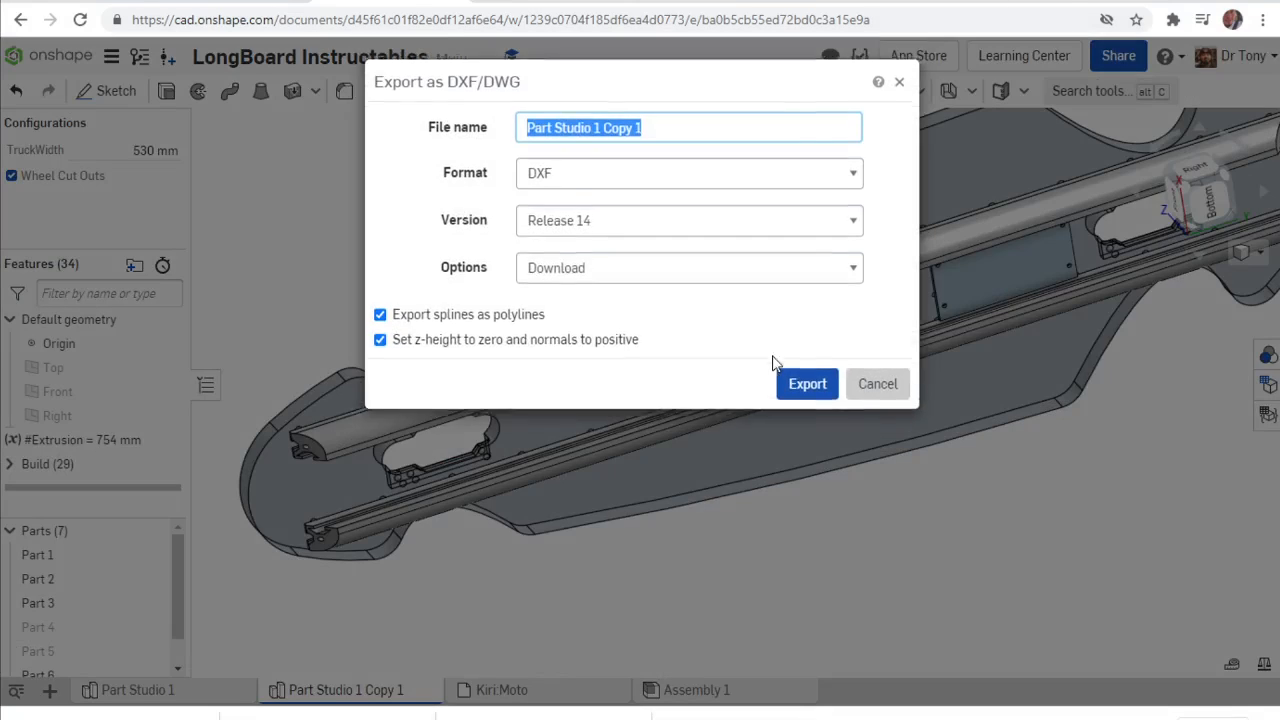
{"action": "type", "text": "LB350Wco For realz"}
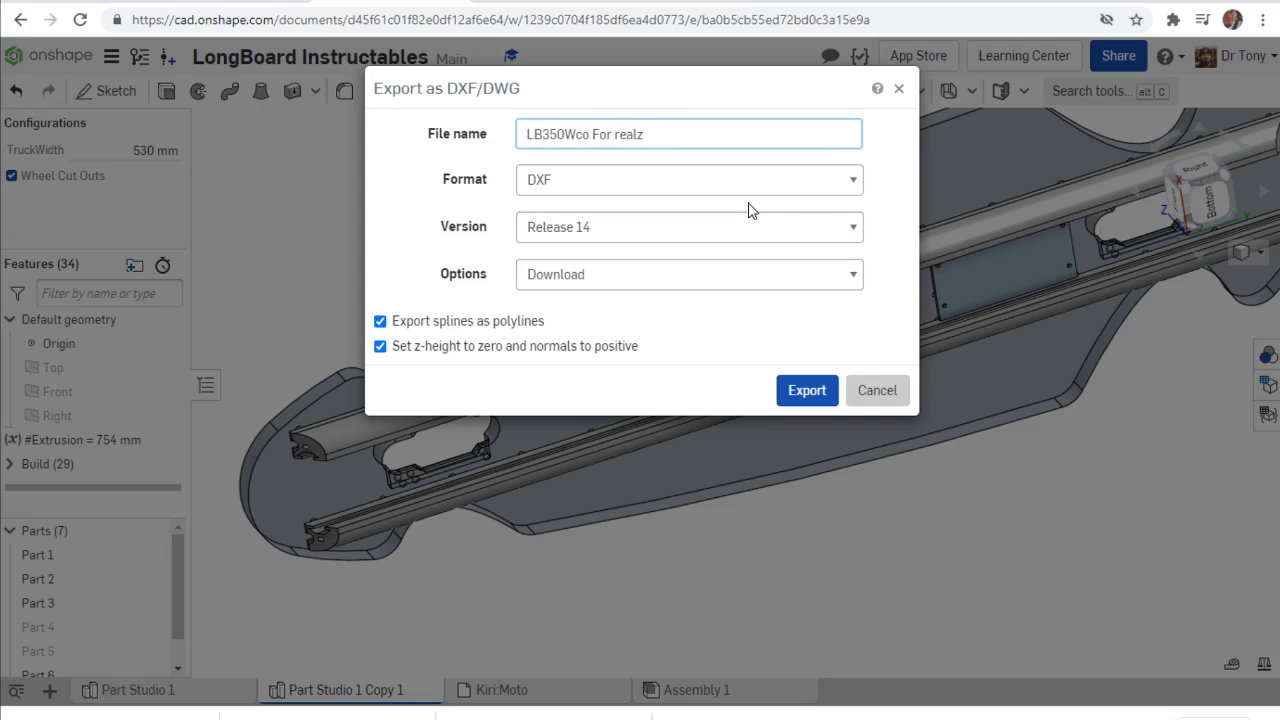
{"action": "left_click", "coordinate": [812, 390]}
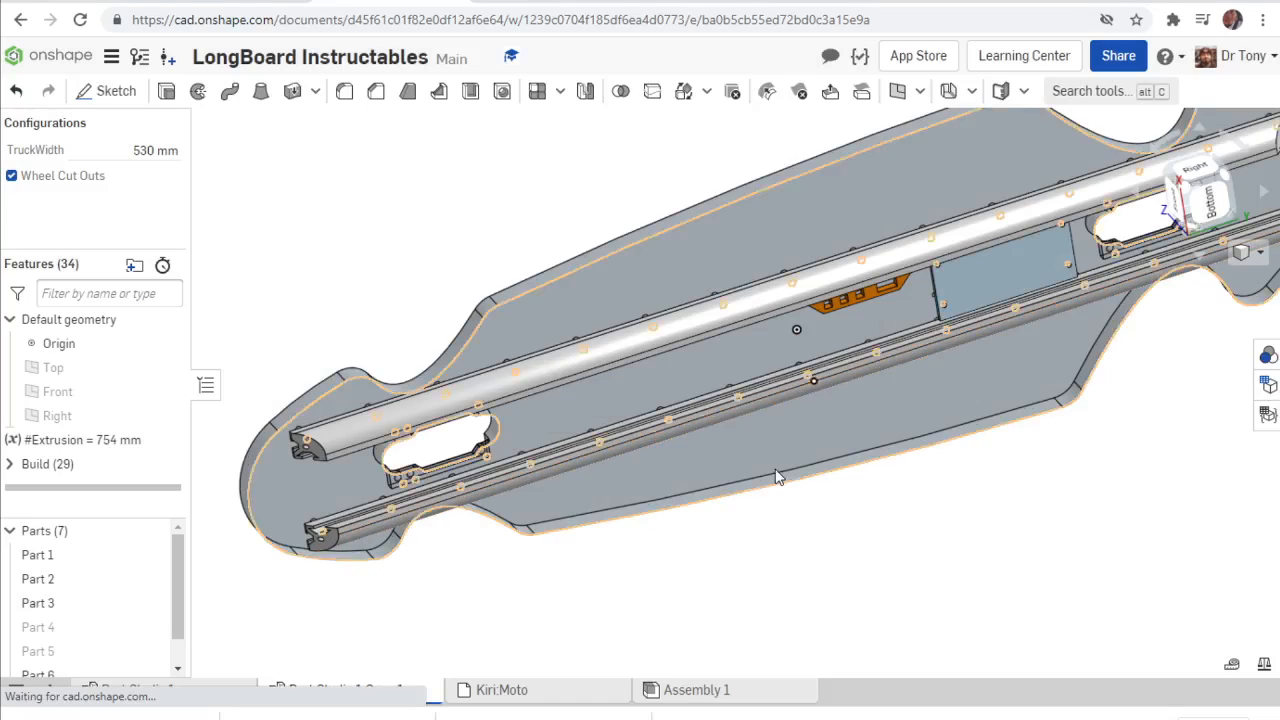
Switch to LightBurn and import the LB350Wco For realz DXF from the Downloads folder into the workspace.
{"action": "right_click_drag", "start_coordinate": [755, 392], "coordinate": [734, 522]}
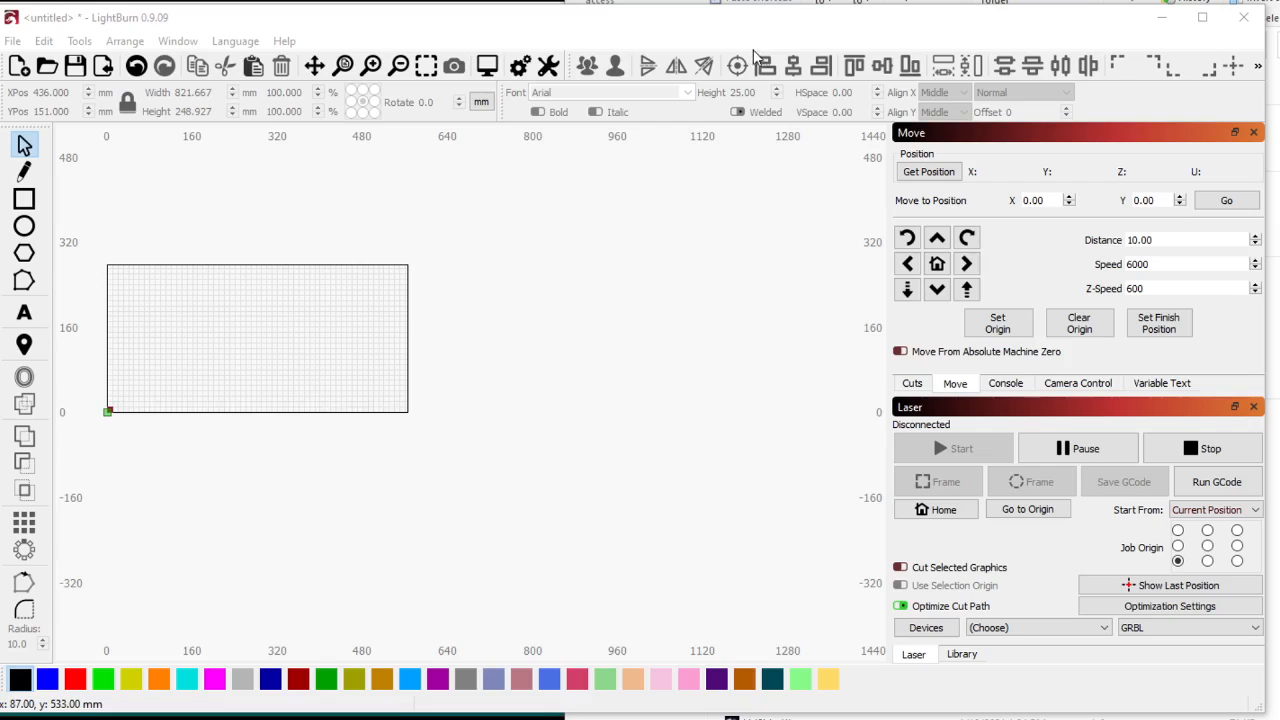
{"action": "key", "text": "alt+Tab"}
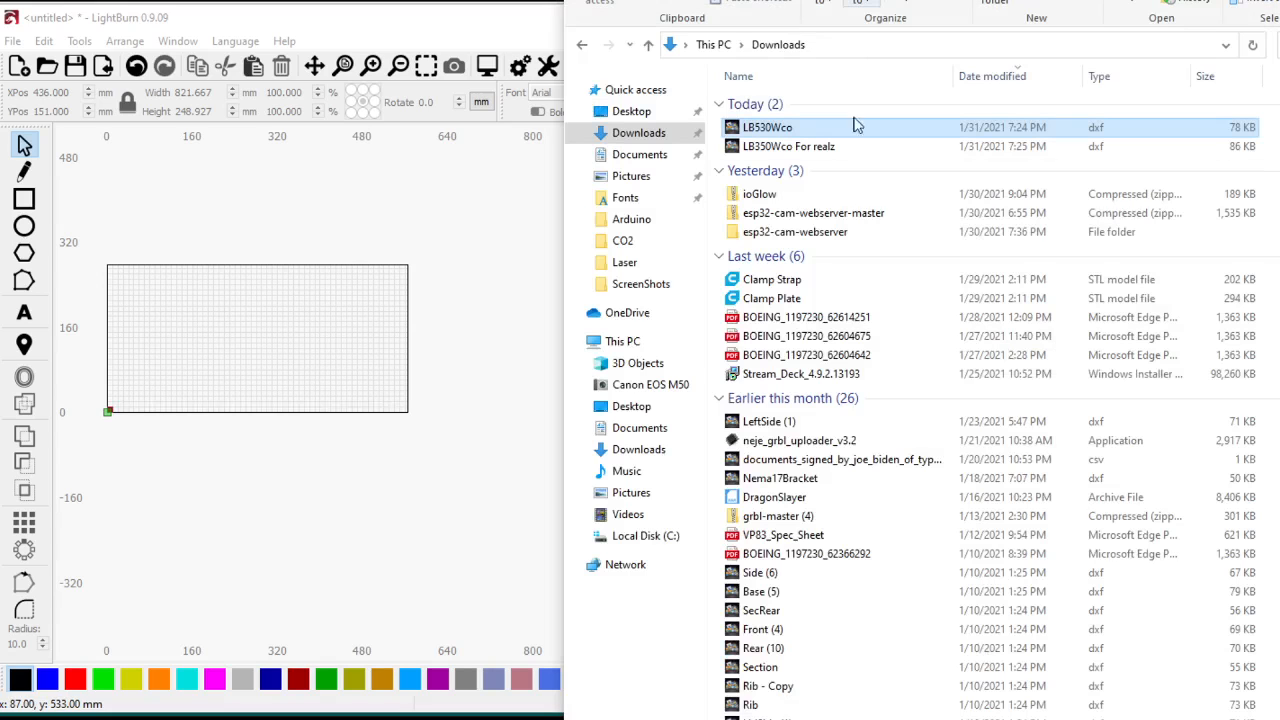
{"action": "left_click_drag", "start_coordinate": [787, 150], "coordinate": [337, 370]}
{"action": "left_click", "coordinate": [337, 370]}
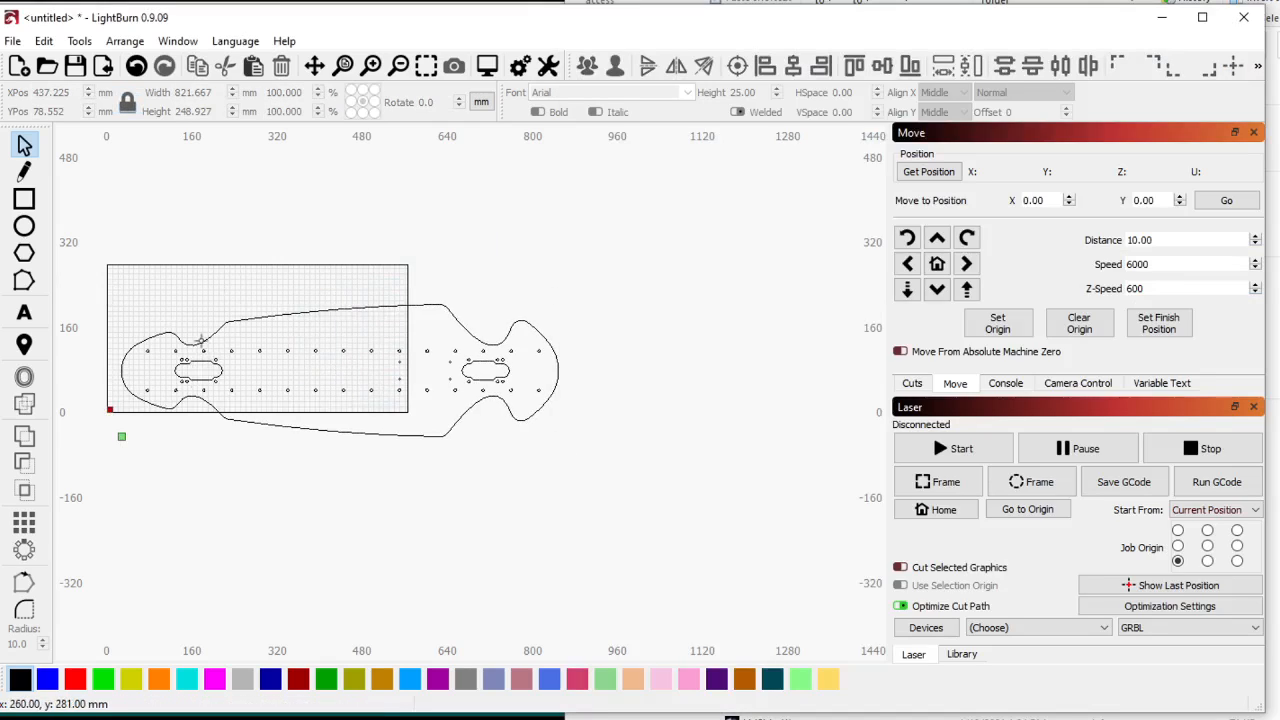
Group the board outline with all its holes and truck cutouts, and move the group to be centred at X 466, Y 209 mm.
{"action": "scroll", "coordinate": [125, 281], "scroll_direction": "up", "scroll_amount": 6}
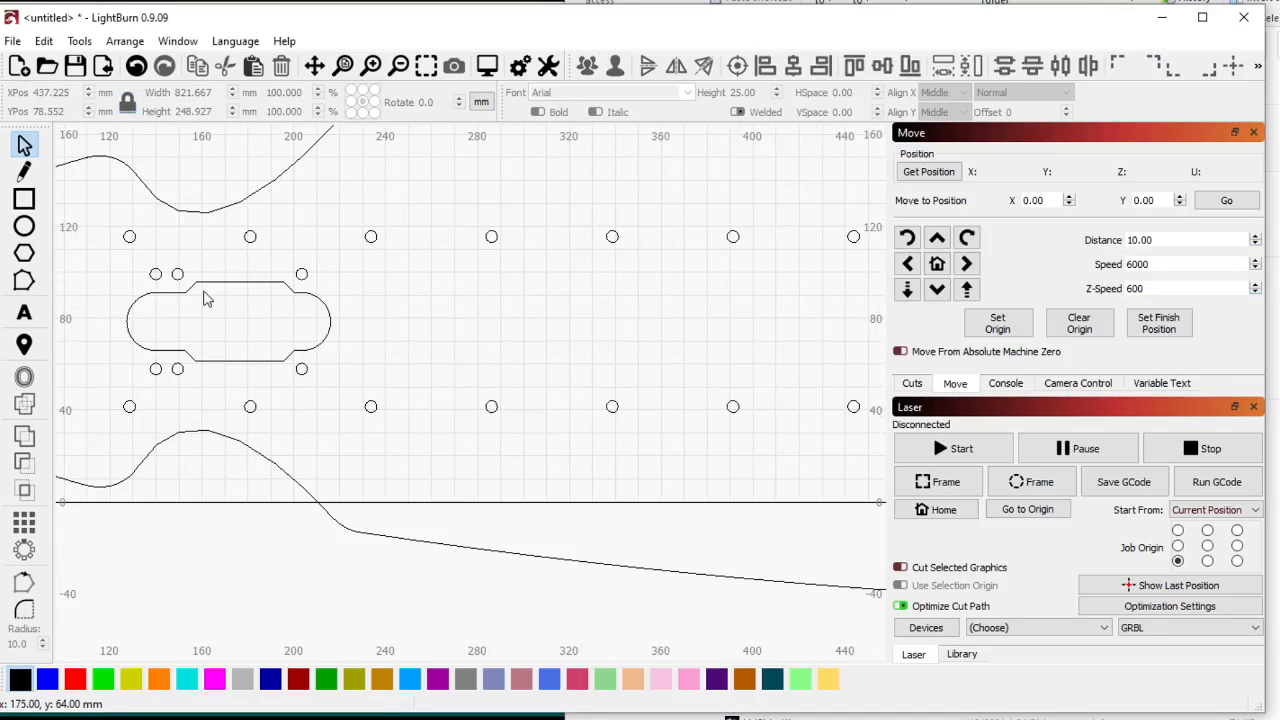
{"action": "scroll", "coordinate": [180, 290], "scroll_direction": "down", "scroll_amount": 6}
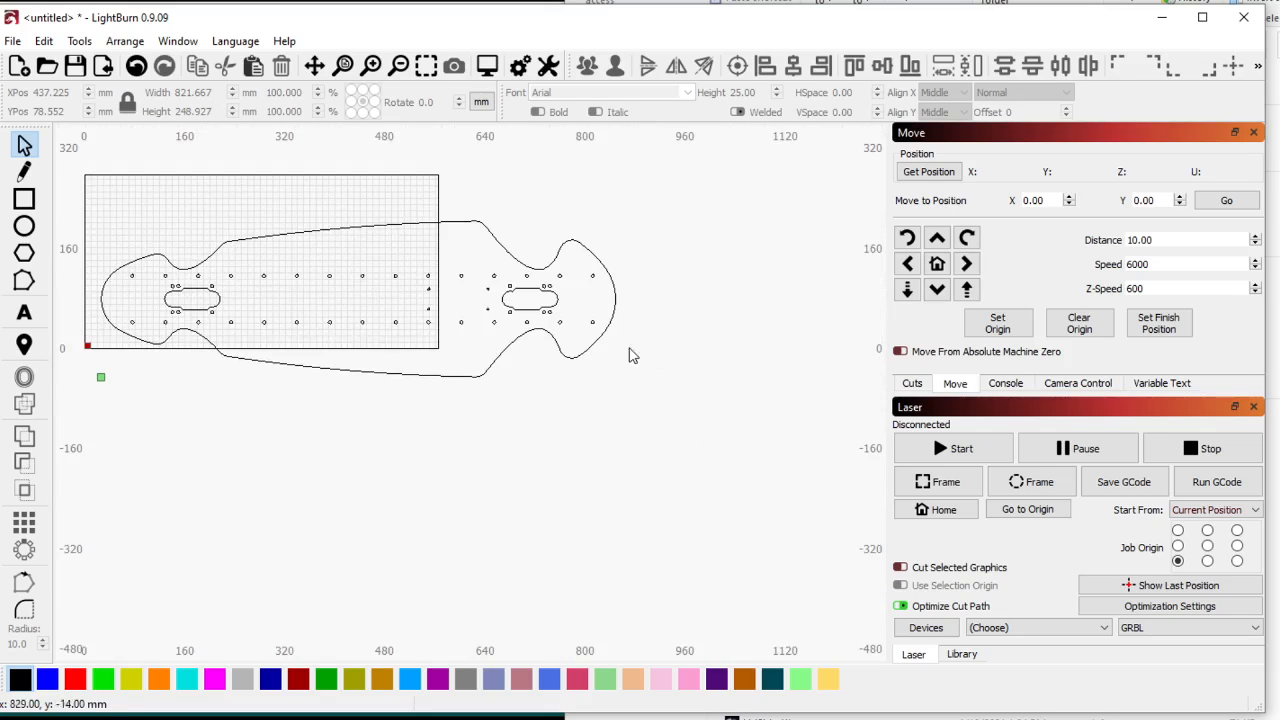
{"action": "scroll", "coordinate": [529, 288], "scroll_direction": "up", "scroll_amount": 5}
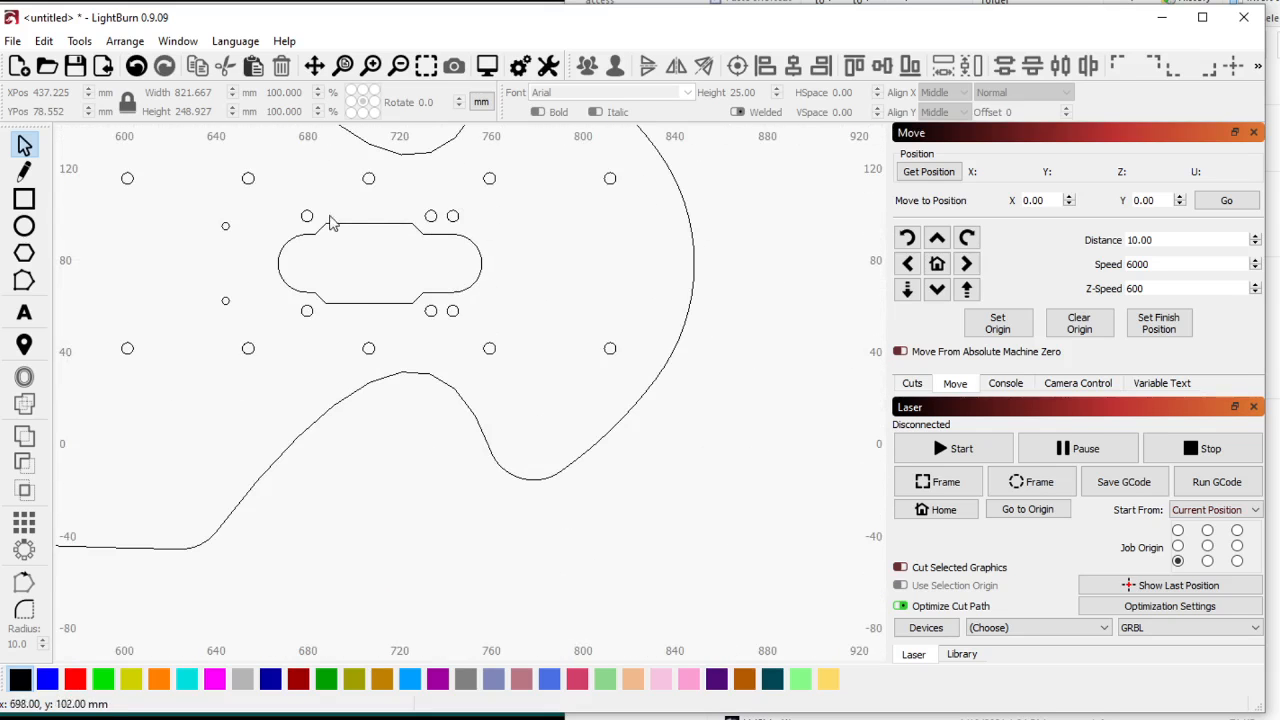
{"action": "scroll", "coordinate": [329, 214], "scroll_direction": "down", "scroll_amount": 6}
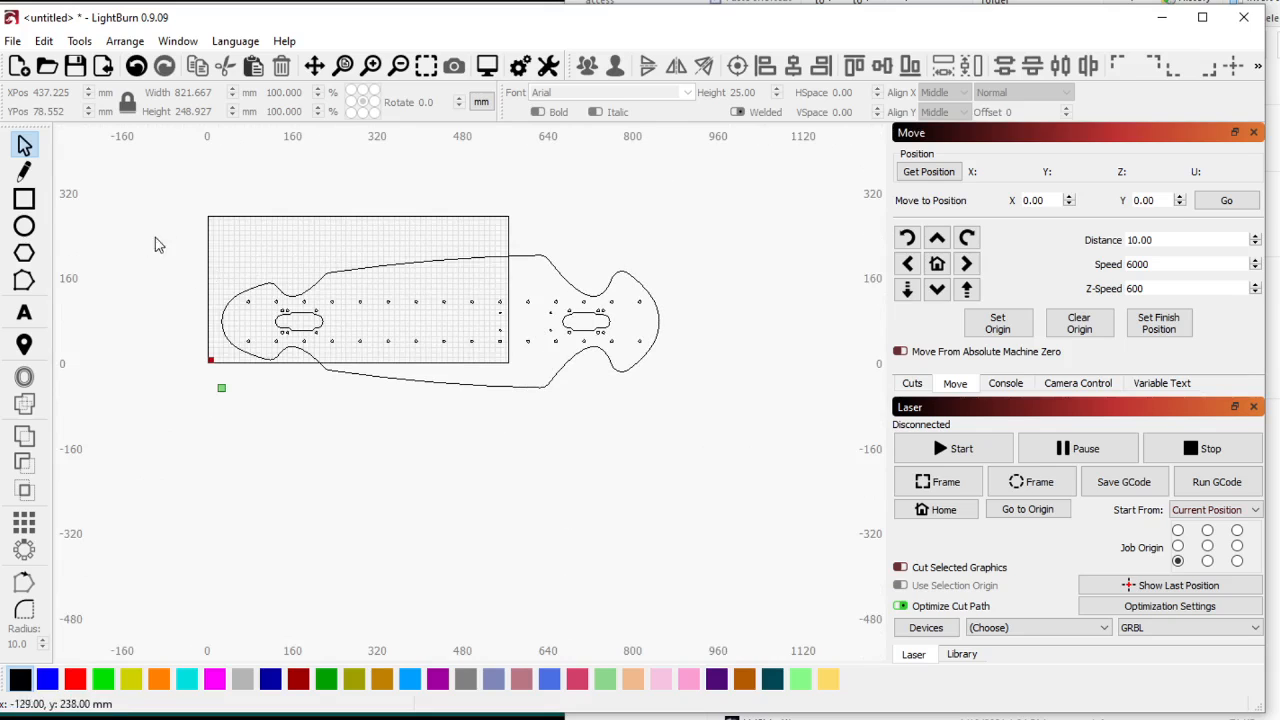
{"action": "left_click_drag", "start_coordinate": [157, 243], "coordinate": [723, 534]}
{"action": "left_click_drag", "start_coordinate": [435, 327], "coordinate": [453, 258]}
{"action": "left_click_drag", "start_coordinate": [158, 204], "coordinate": [629, 433]}
{"action": "left_click_drag", "start_coordinate": [777, 472], "coordinate": [149, 200]}
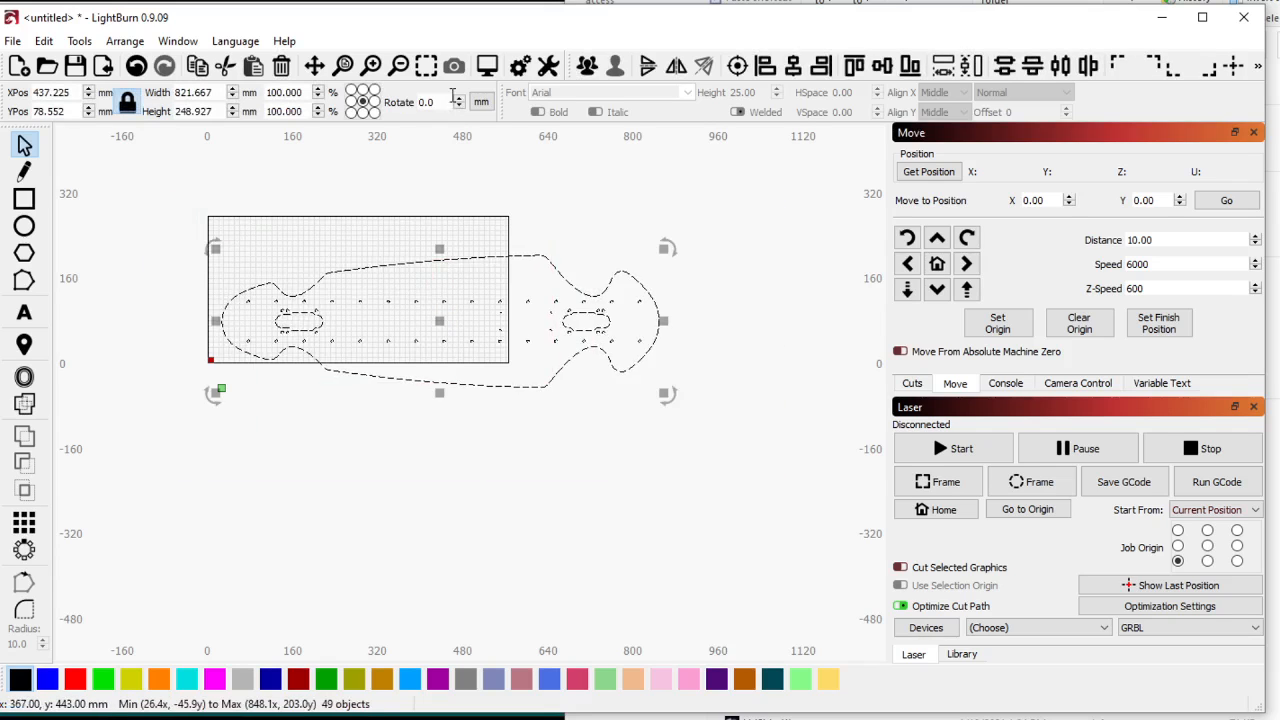
{"action": "left_click", "coordinate": [587, 65]}
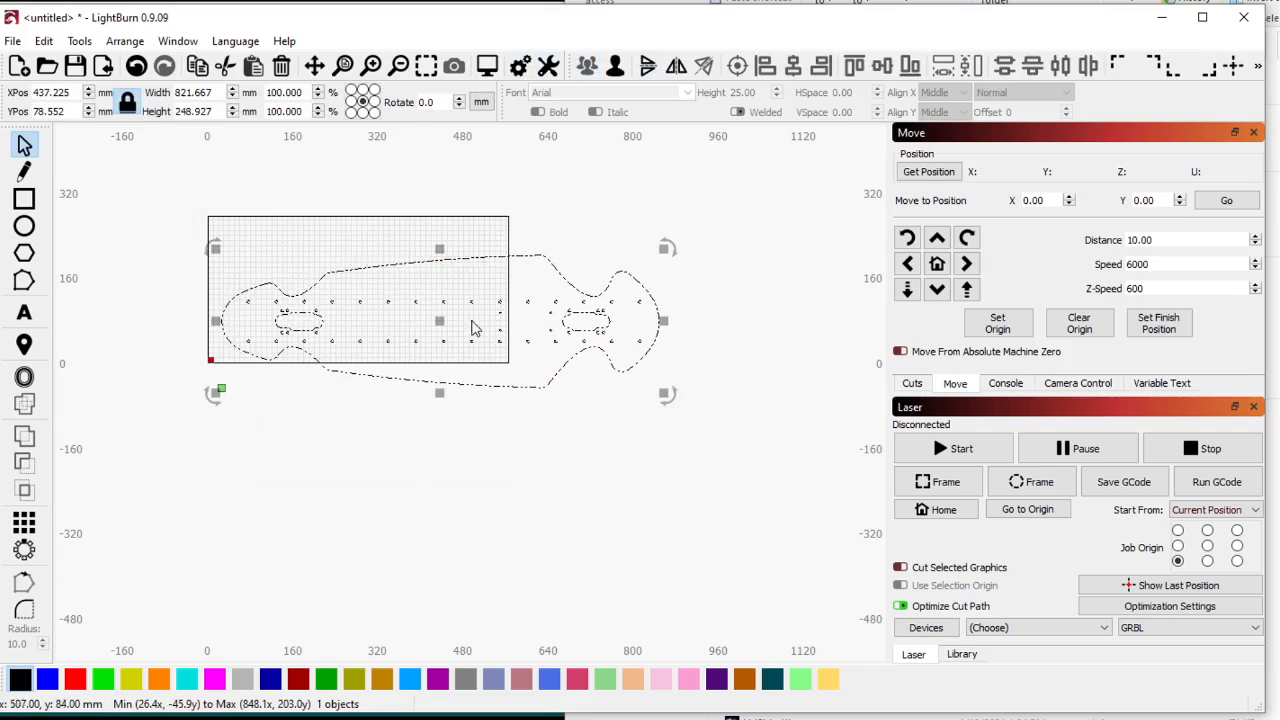
{"action": "left_click_drag", "start_coordinate": [443, 320], "coordinate": [459, 250]}
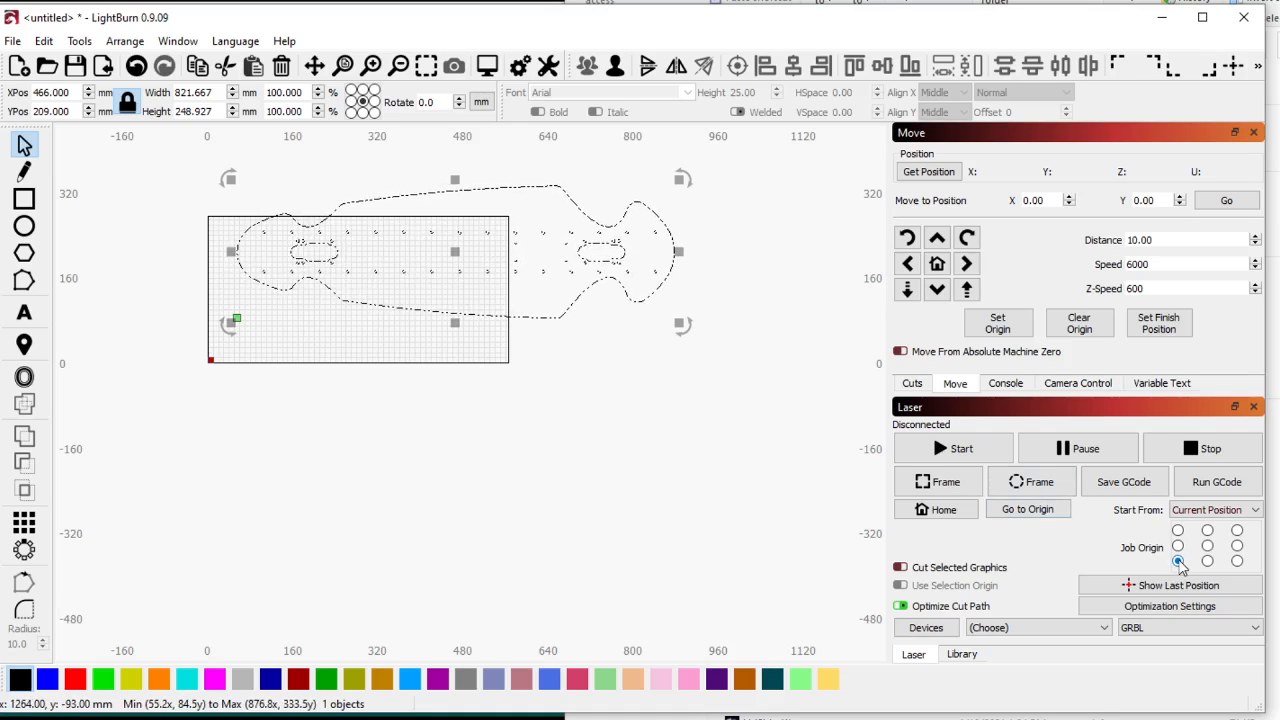
Show the cut settings of line layer C00 and clear the board selection.
{"action": "left_click", "coordinate": [912, 383]}
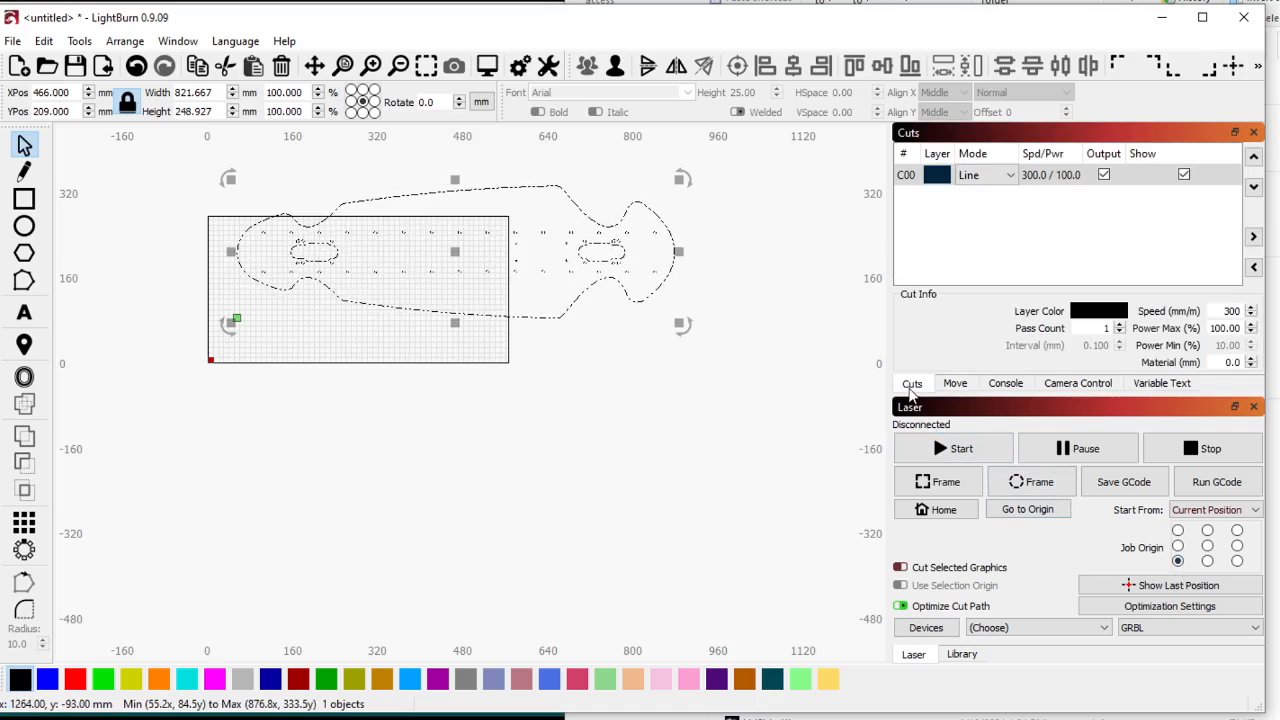
{"action": "left_click", "coordinate": [1072, 180]}
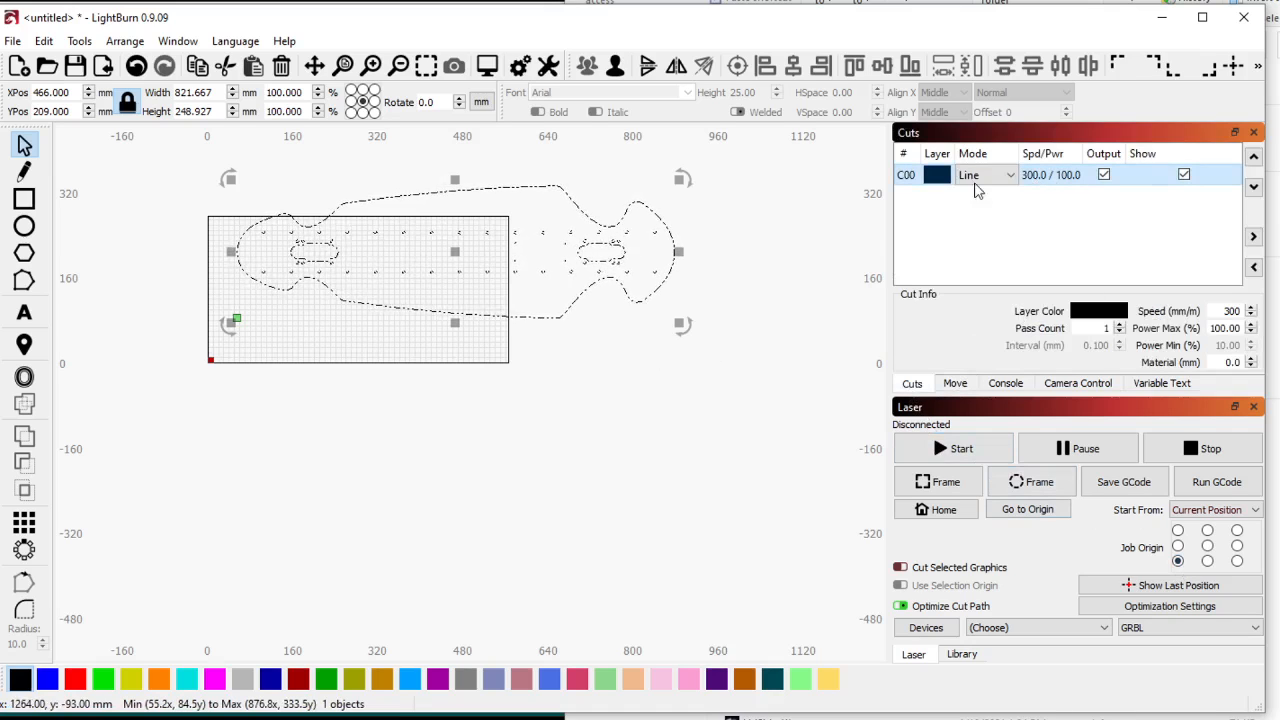
{"action": "scroll", "coordinate": [405, 283], "scroll_direction": "up", "scroll_amount": 2}
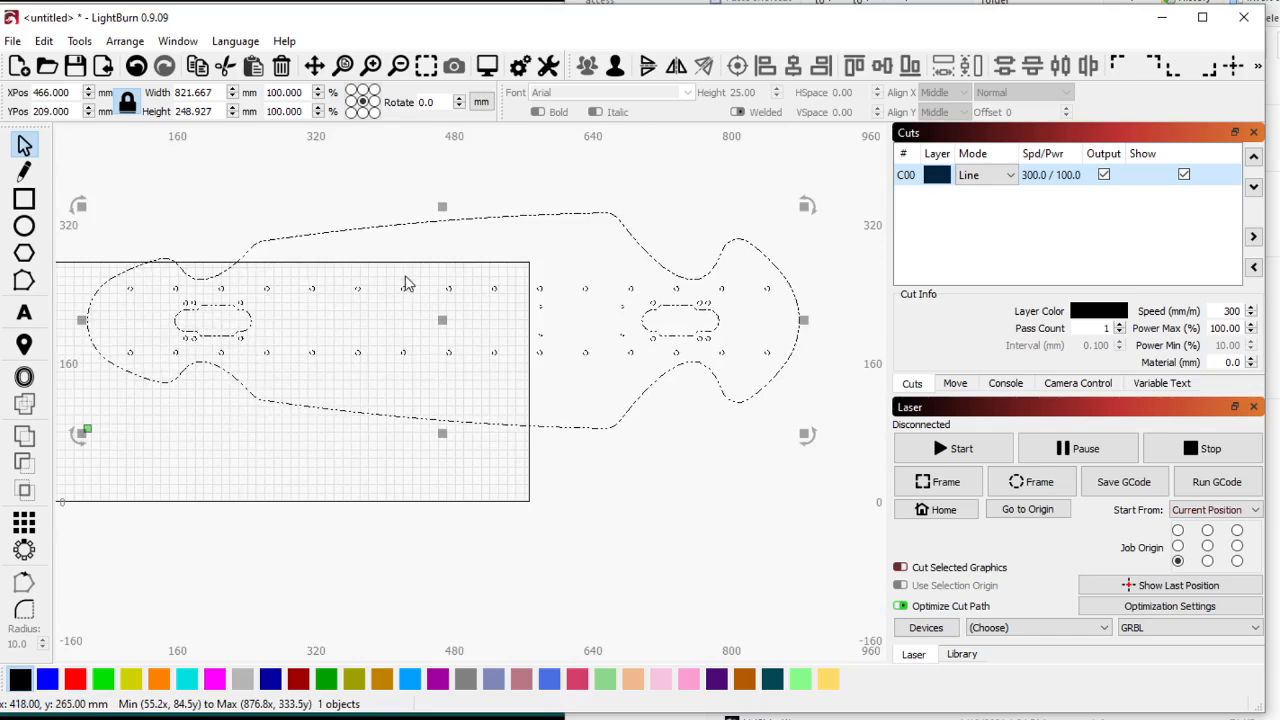
{"action": "scroll", "coordinate": [405, 283], "scroll_direction": "down", "scroll_amount": 1}
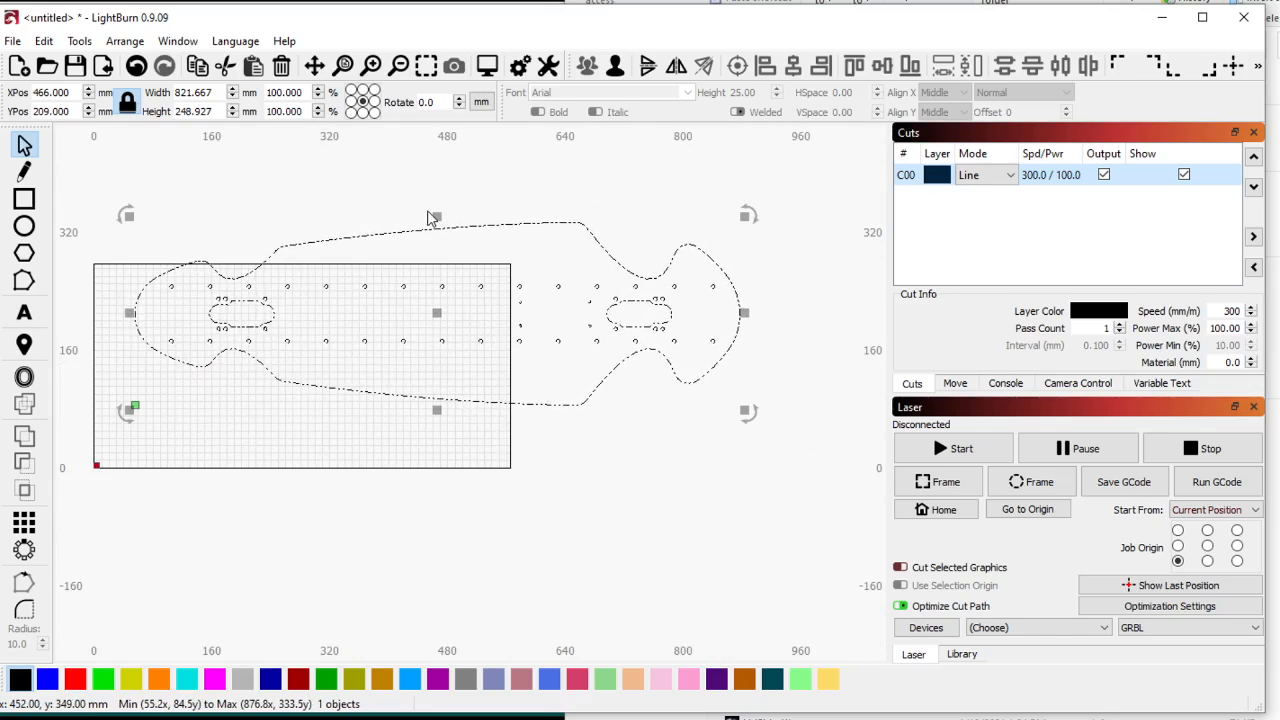
{"action": "left_click", "coordinate": [372, 517]}
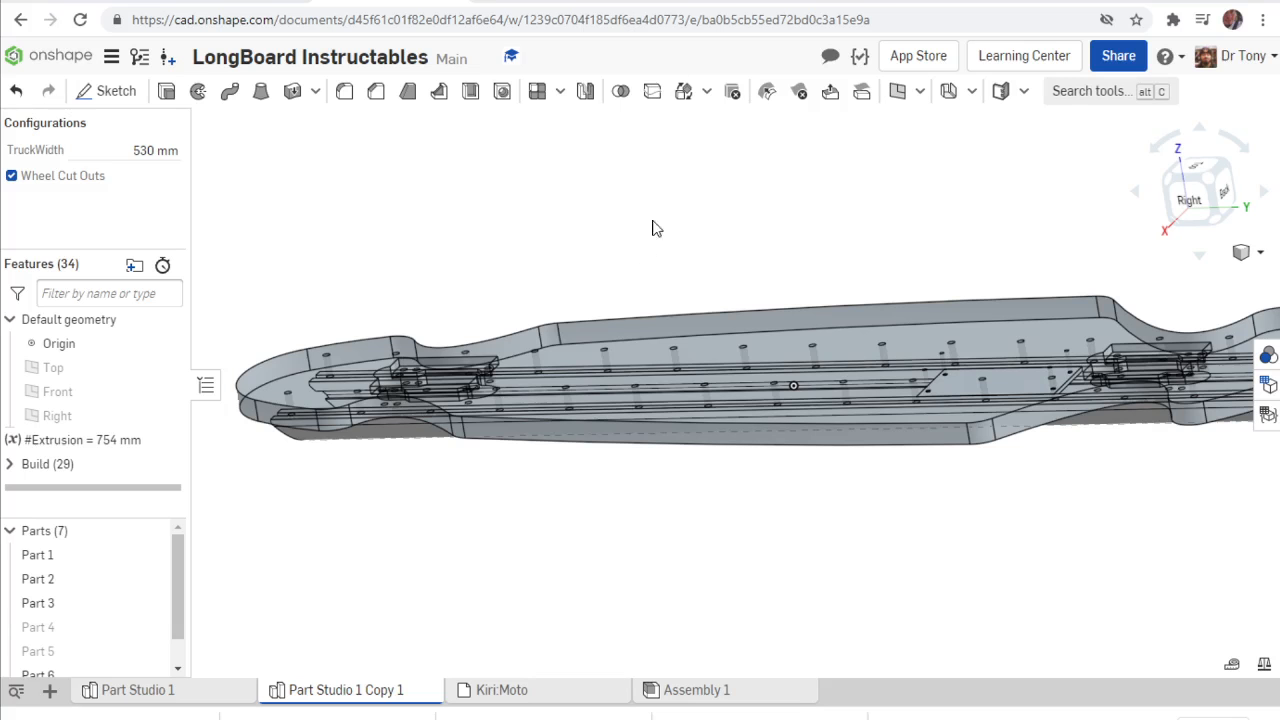
Switch to Onshape to examine the deck's edges, and view the flush trim router bits on the Northern Tool page.
{"action": "scroll", "coordinate": [538, 240], "scroll_direction": "down", "scroll_amount": 3}
{"action": "right_click_drag", "start_coordinate": [678, 293], "coordinate": [663, 334]}
{"action": "scroll", "coordinate": [615, 313], "scroll_direction": "up", "scroll_amount": 4}
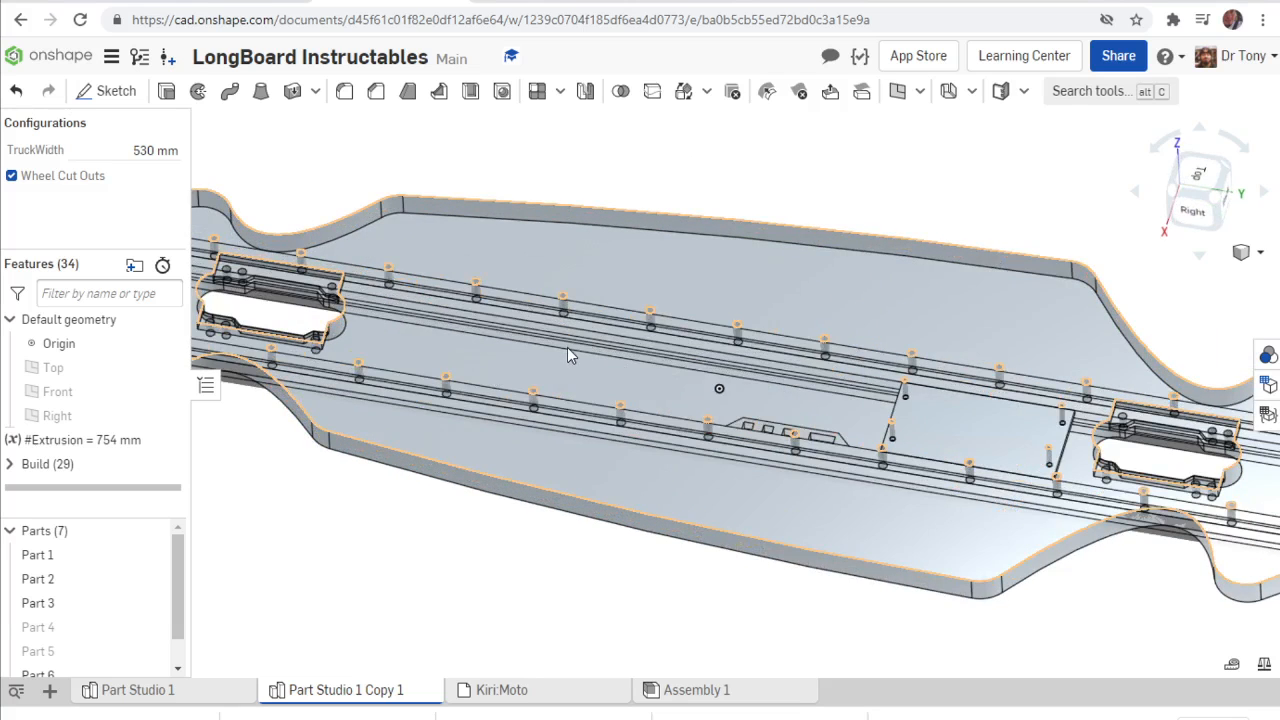
{"action": "scroll", "coordinate": [660, 377], "scroll_direction": "down", "scroll_amount": 3}
{"action": "scroll", "coordinate": [560, 340], "scroll_direction": "up", "scroll_amount": 3}
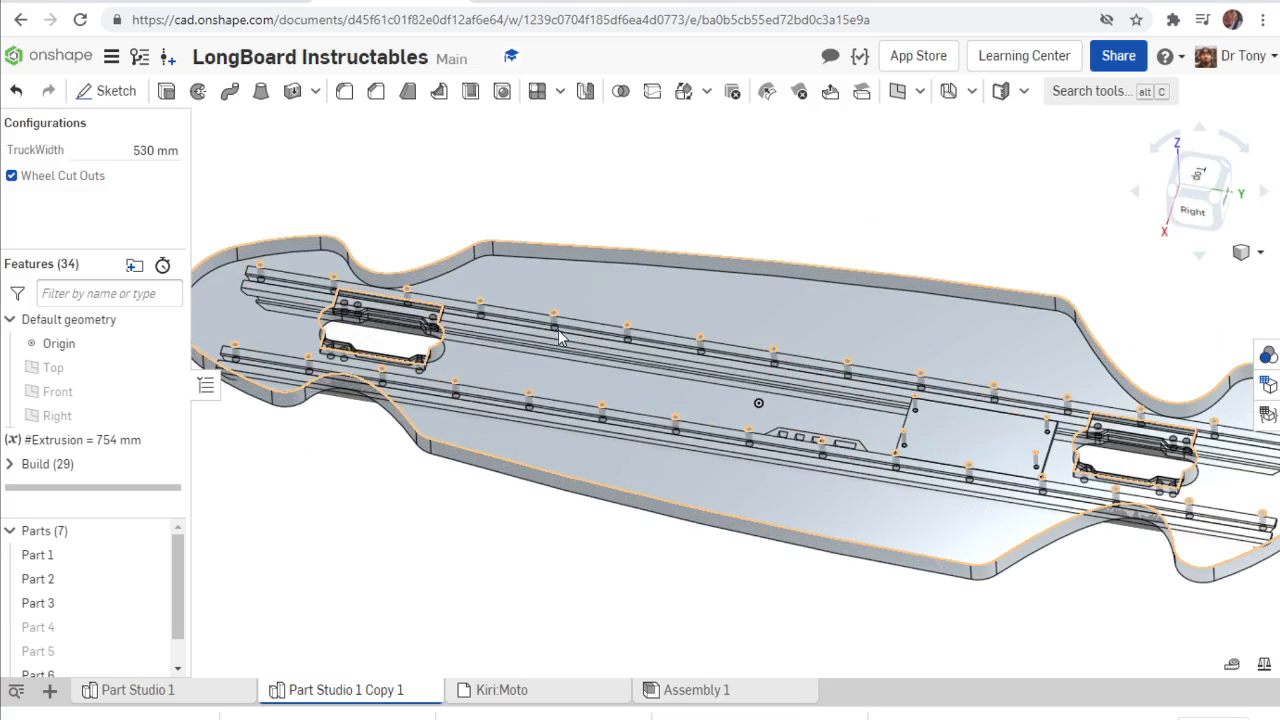
{"action": "scroll", "coordinate": [560, 338], "scroll_direction": "down", "scroll_amount": 3}
{"action": "left_click", "coordinate": [565, 2]}
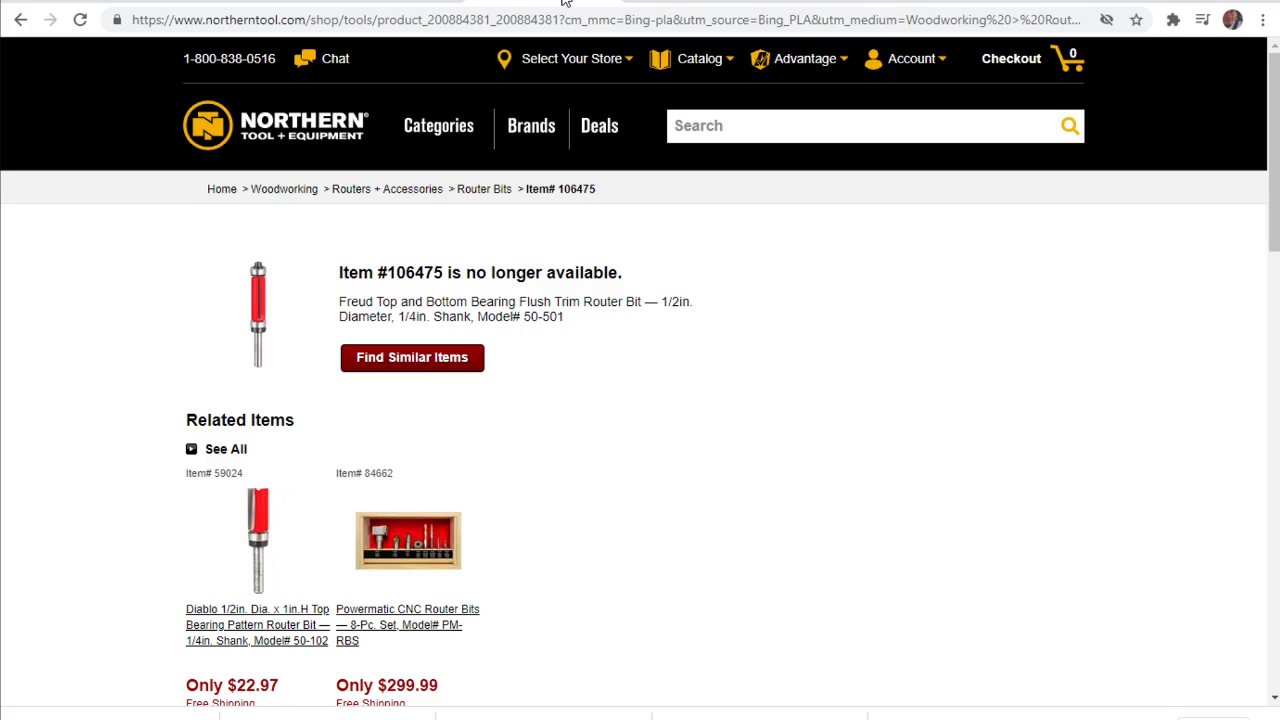
{"action": "mouse_move", "coordinate": [256, 550]}
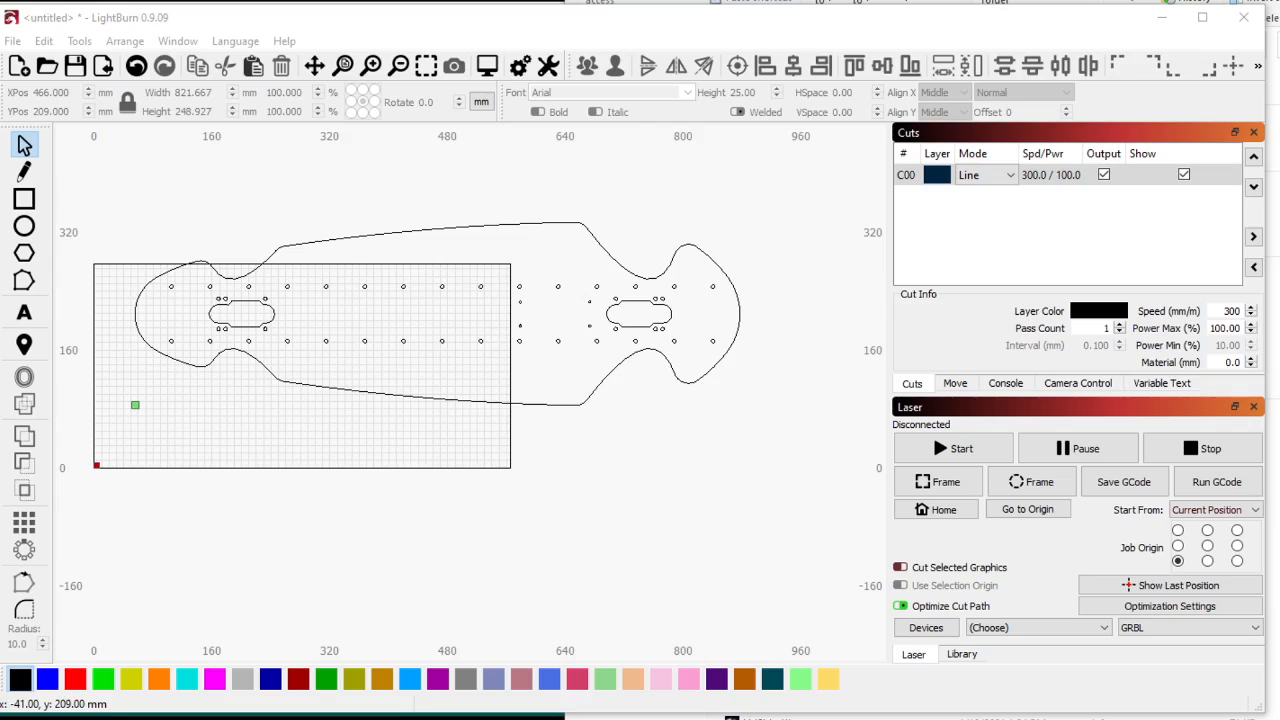
{"action": "scroll", "coordinate": [477, 428], "scroll_direction": "down", "scroll_amount": 2}
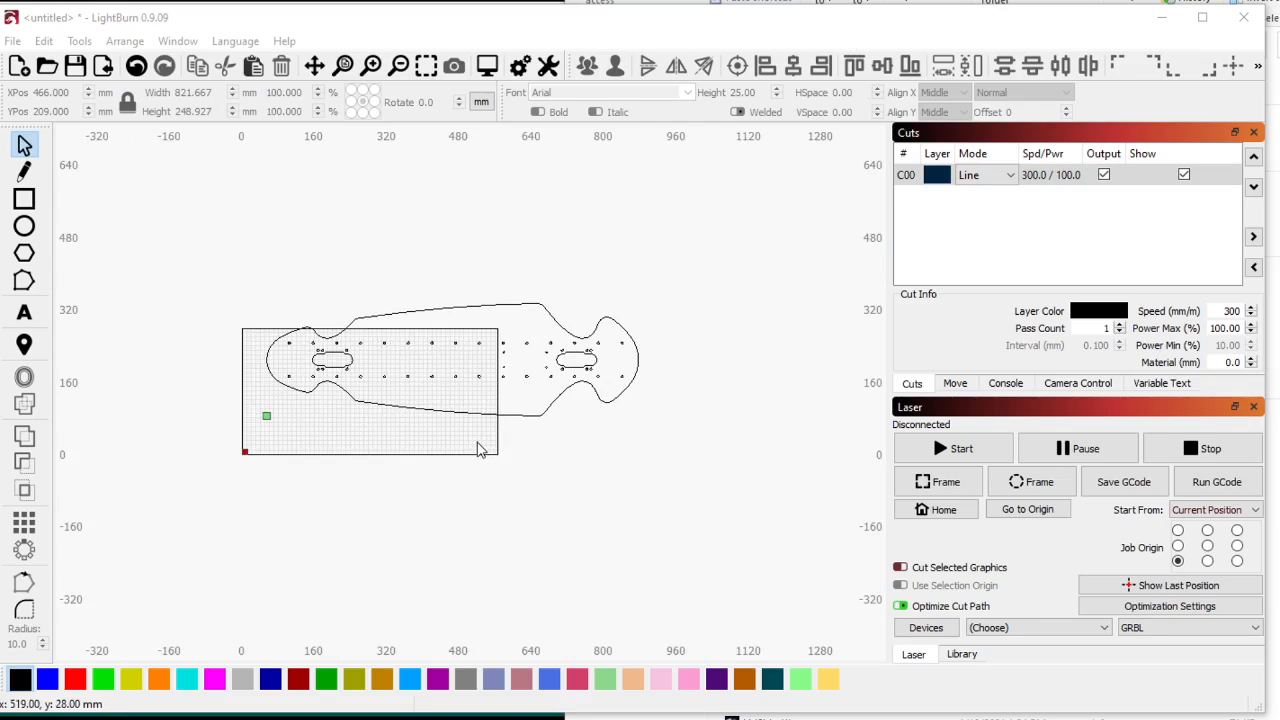
{"action": "scroll", "coordinate": [414, 408], "scroll_direction": "up", "scroll_amount": 3}
{"action": "scroll", "coordinate": [410, 460], "scroll_direction": "down", "scroll_amount": 2}
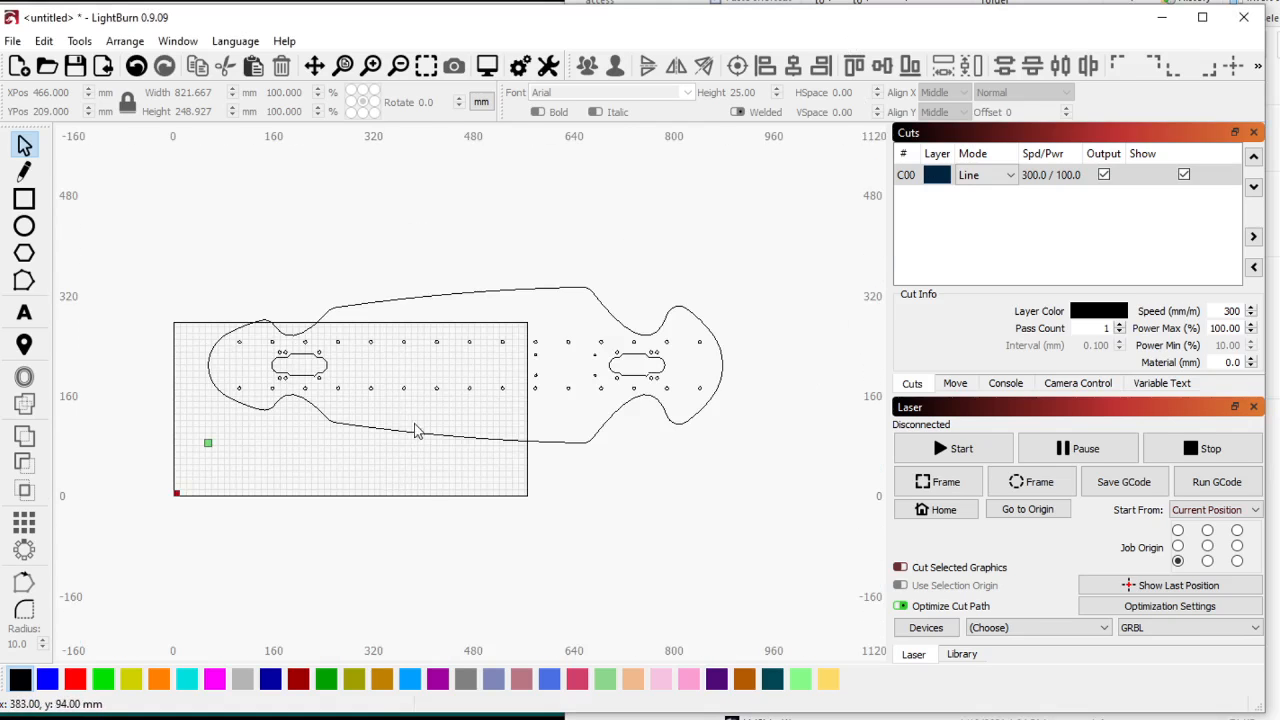
{"action": "right_click", "coordinate": [414, 396]}
{"action": "left_click", "coordinate": [229, 237]}
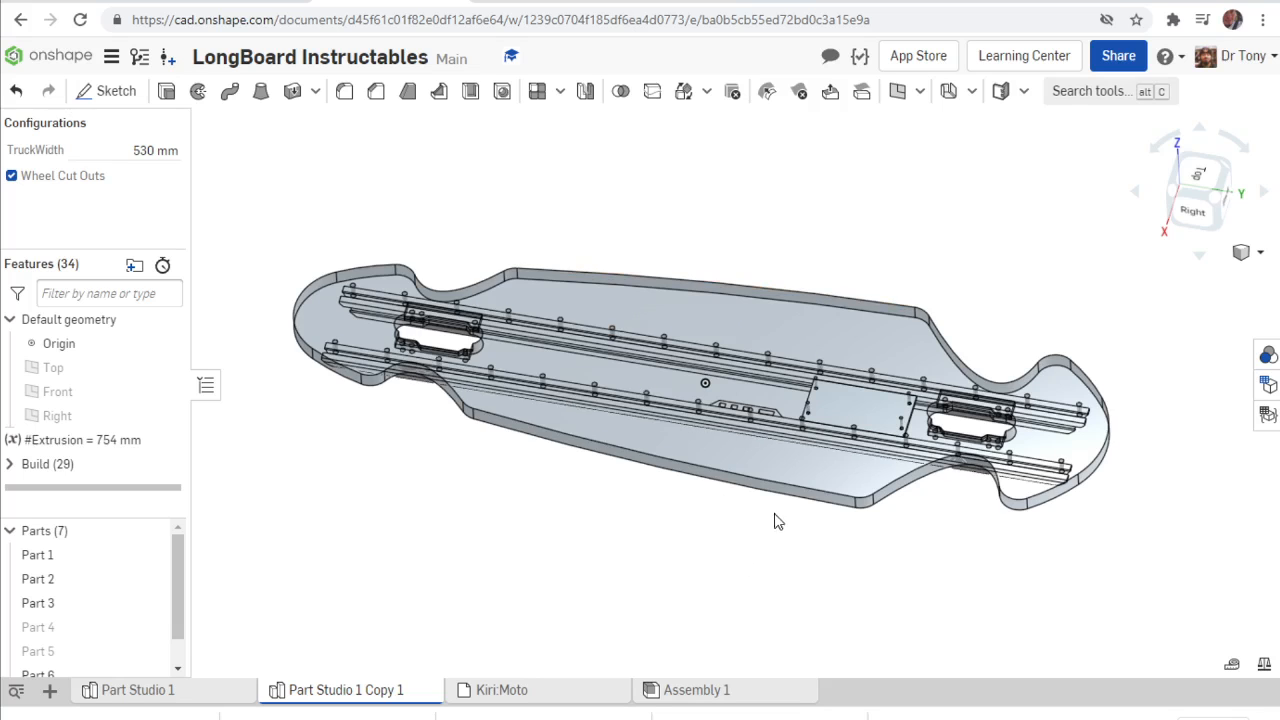
Switch to Onshape and toggle the Wheel Cut Outs configuration off and back on to compare the two deck shapes.
{"action": "mouse_move", "coordinate": [586, 520]}
{"action": "right_mouse_down"}
{"action": "mouse_move", "coordinate": [597, 549]}
{"action": "mouse_move", "coordinate": [583, 500]}
{"action": "right_mouse_up"}
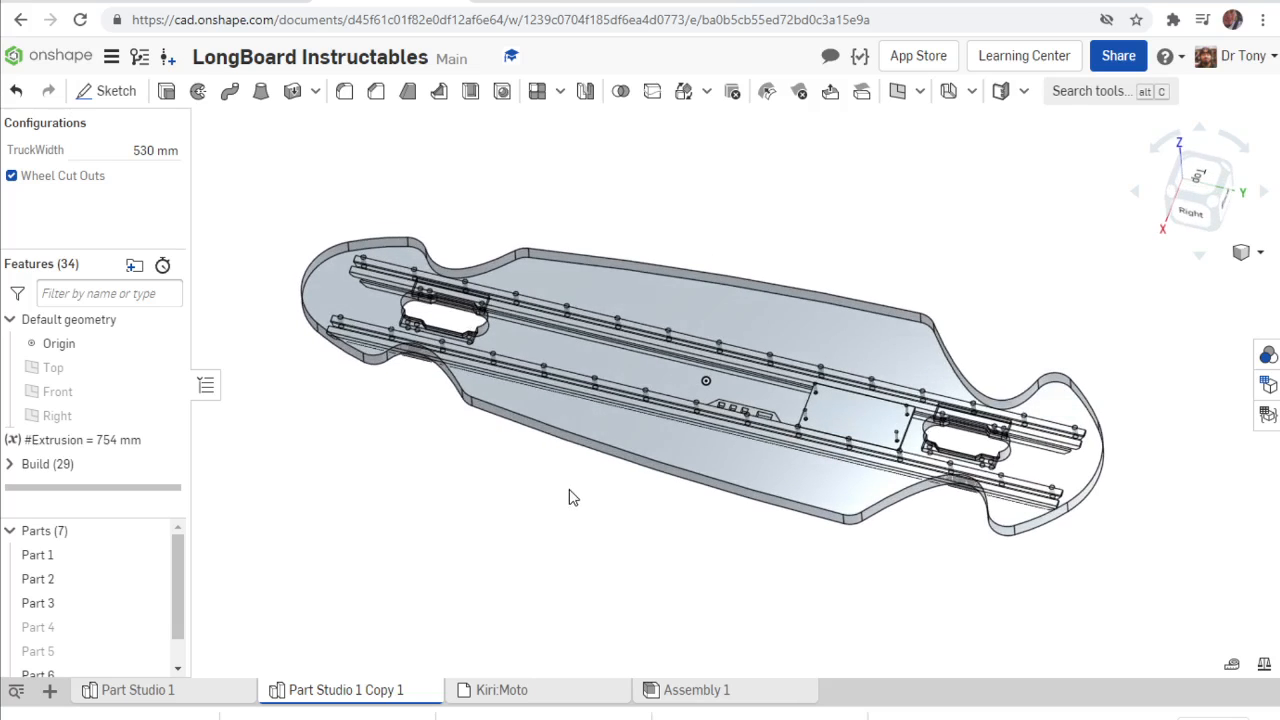
{"action": "mouse_move", "coordinate": [558, 458]}
{"action": "right_mouse_down"}
{"action": "mouse_move", "coordinate": [569, 477]}
{"action": "mouse_move", "coordinate": [569, 460]}
{"action": "right_mouse_up"}
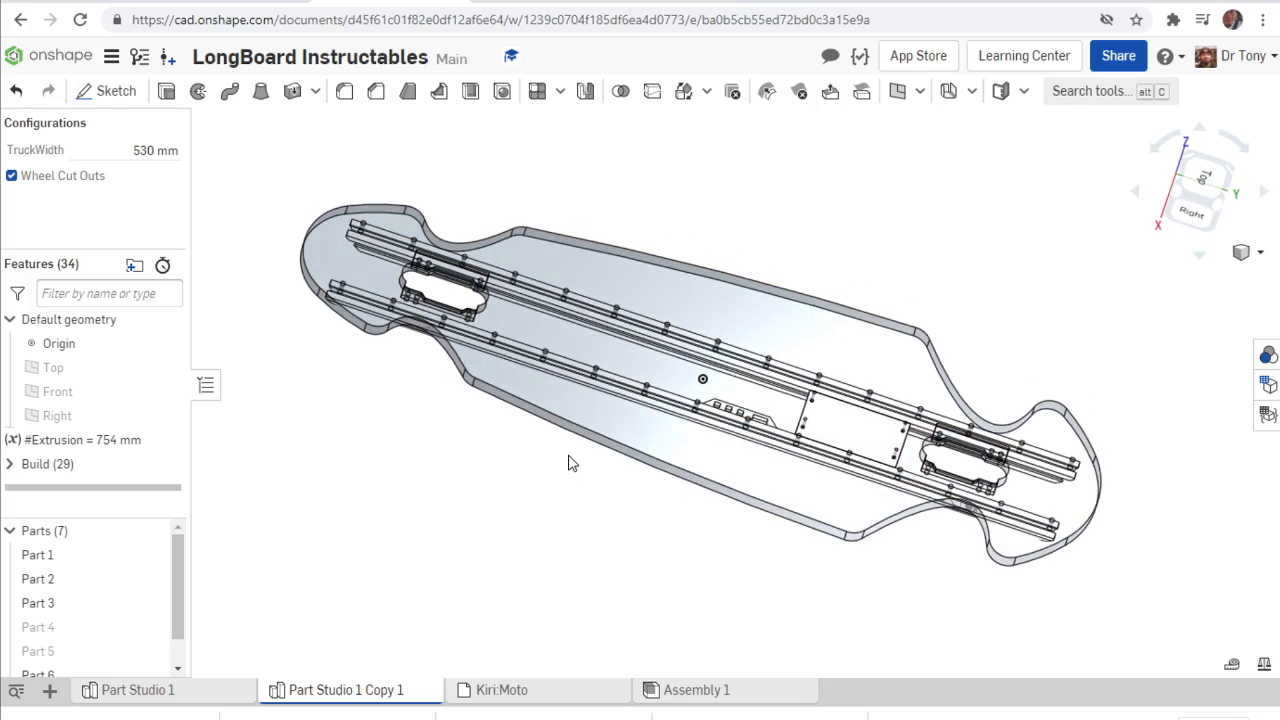
{"action": "left_click", "coordinate": [150, 152]}
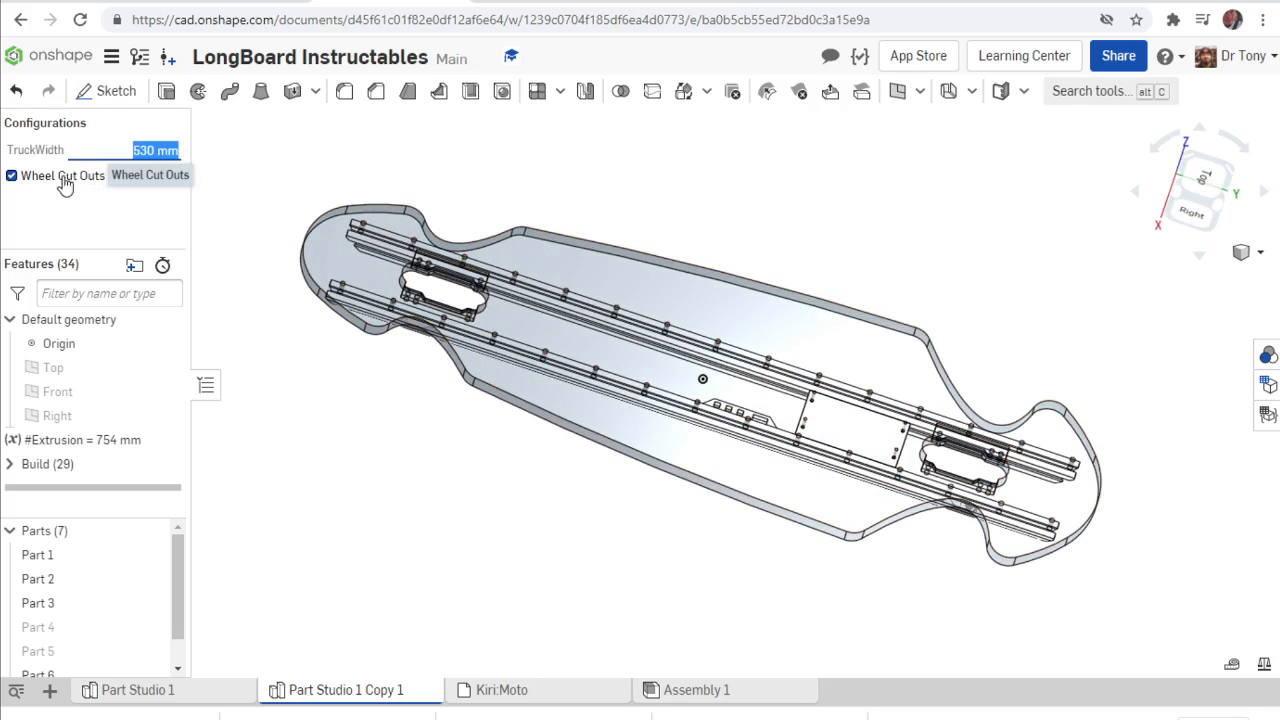
{"action": "left_click", "coordinate": [62, 178]}
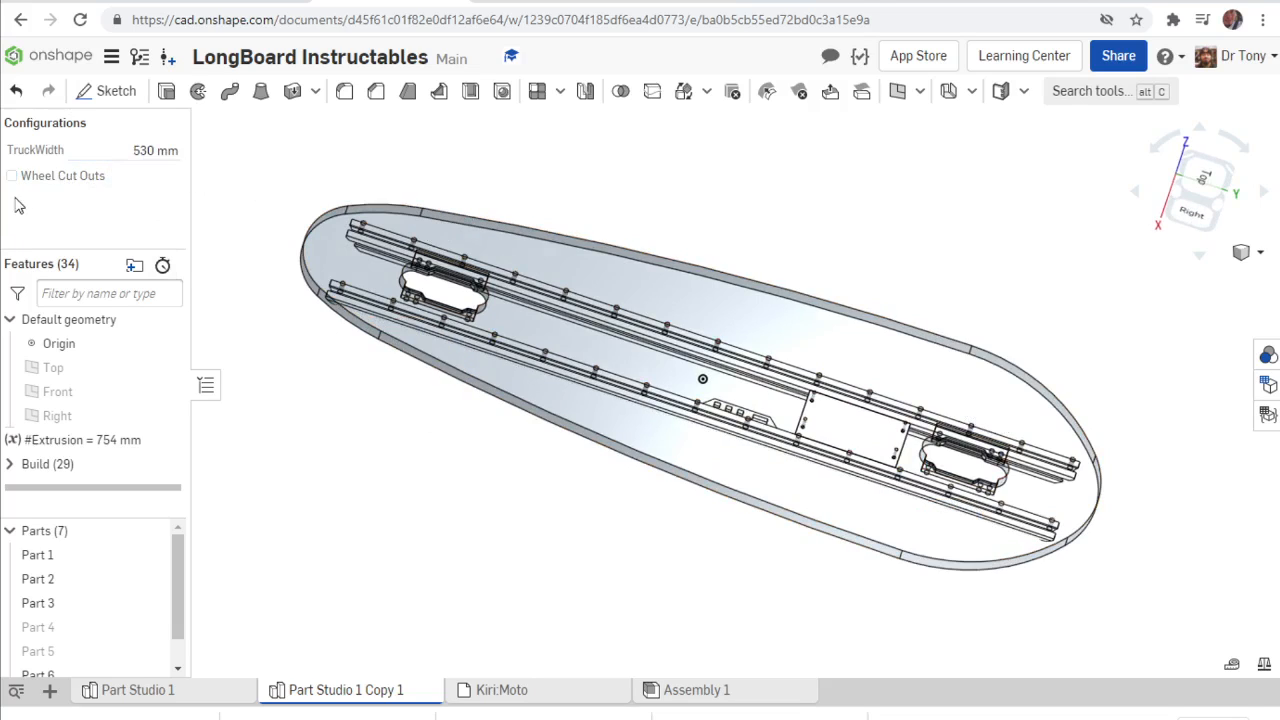
{"action": "left_click", "coordinate": [42, 180]}
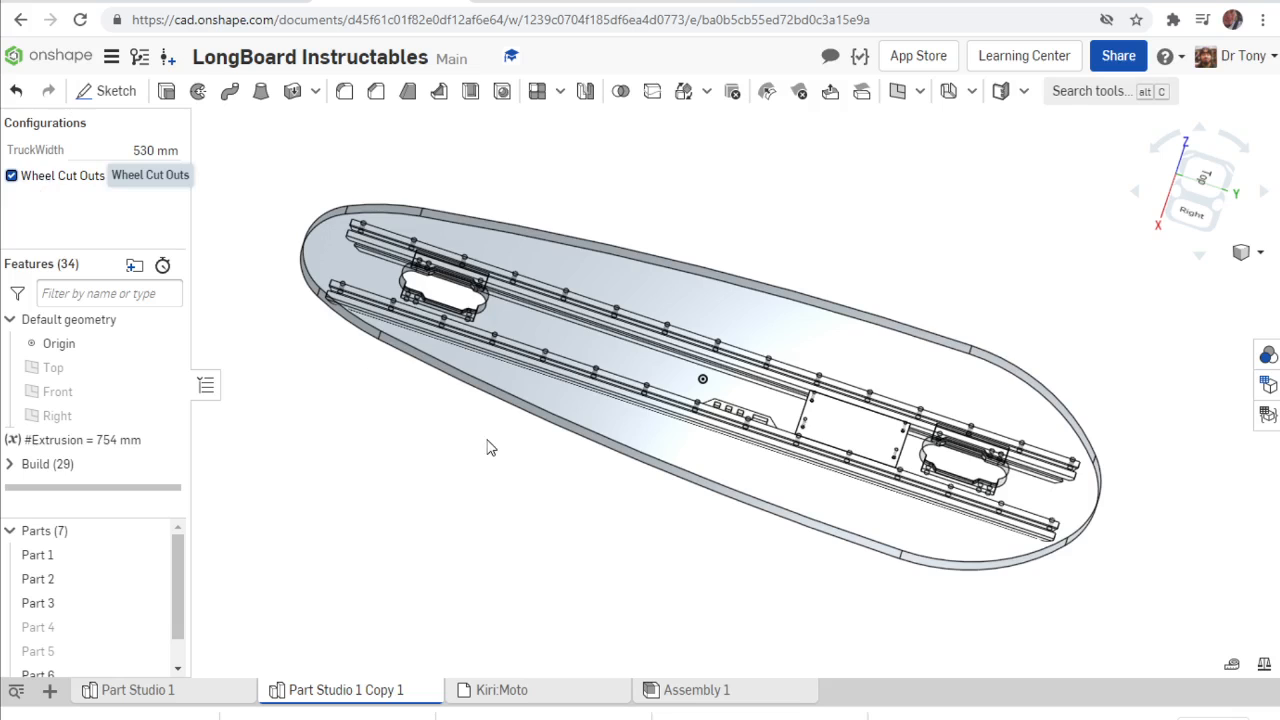
Export the longboard deck, Part 1, as a millimetre text STL with medium resolution named LB350Wco.
{"action": "right_click_drag", "start_coordinate": [430, 335], "coordinate": [551, 432]}
{"action": "scroll", "coordinate": [658, 290], "scroll_direction": "up", "scroll_amount": 3}
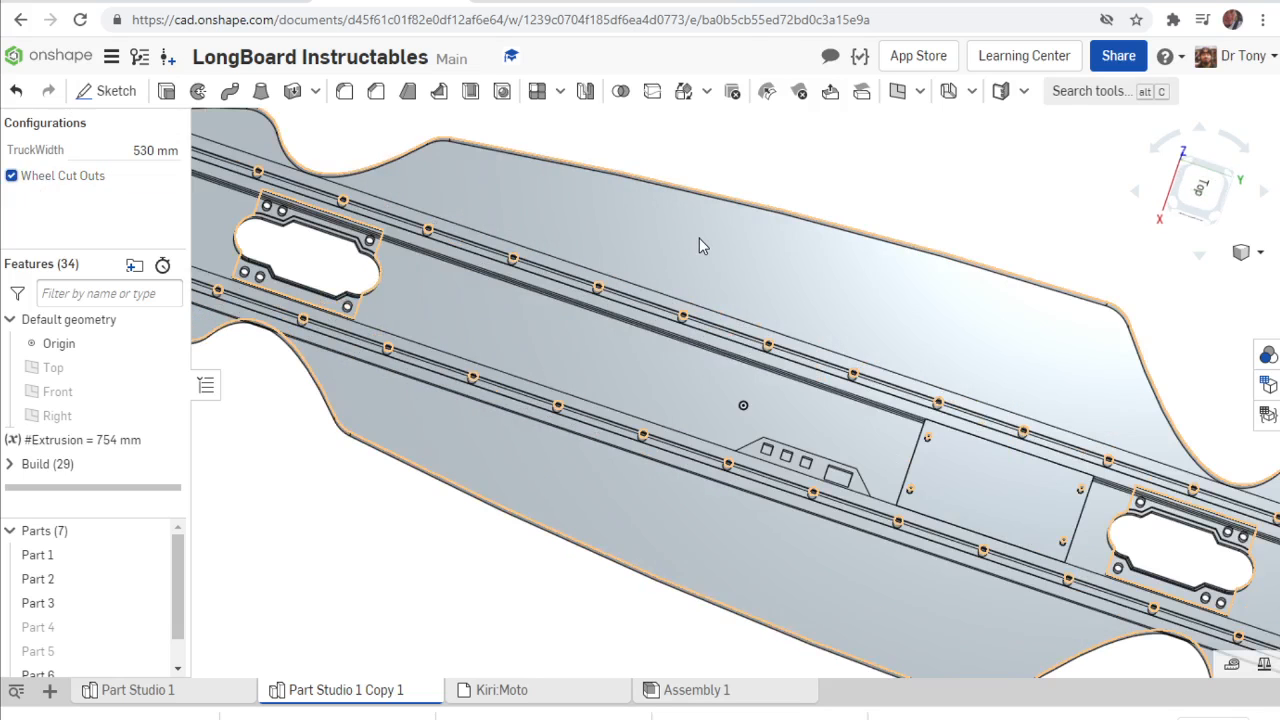
{"action": "right_click", "coordinate": [700, 241]}
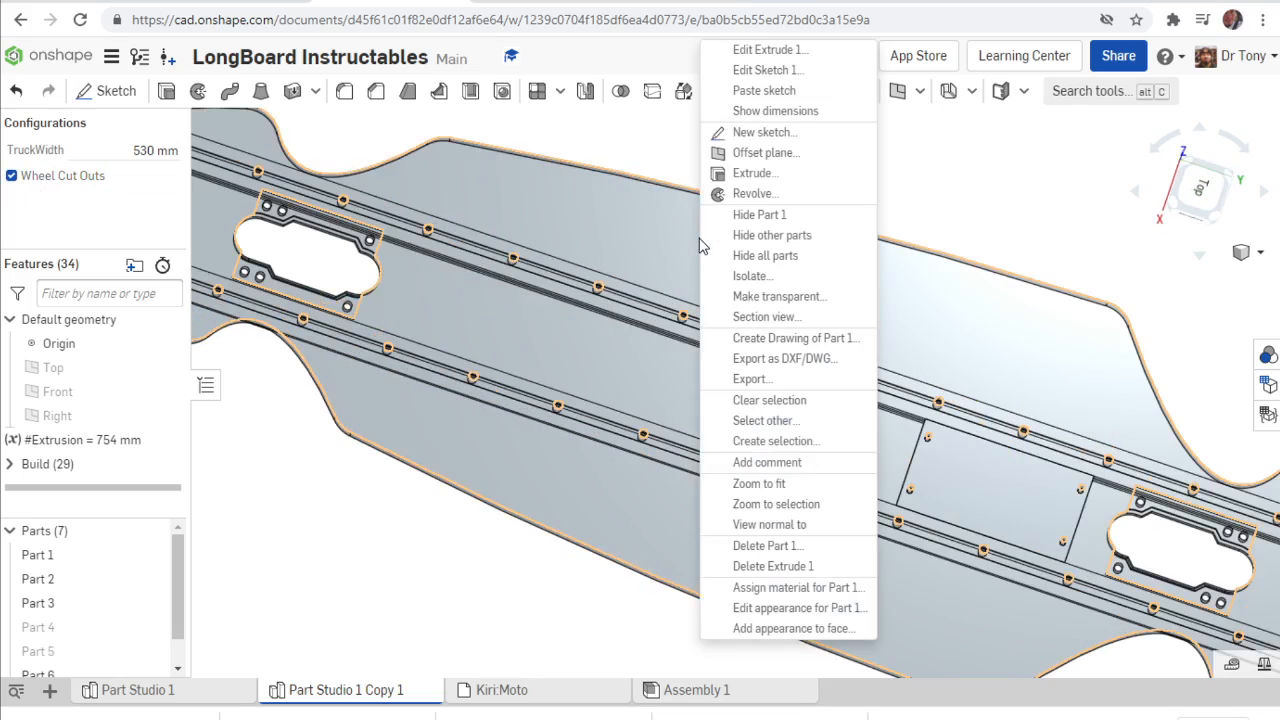
{"action": "left_click", "coordinate": [788, 380]}
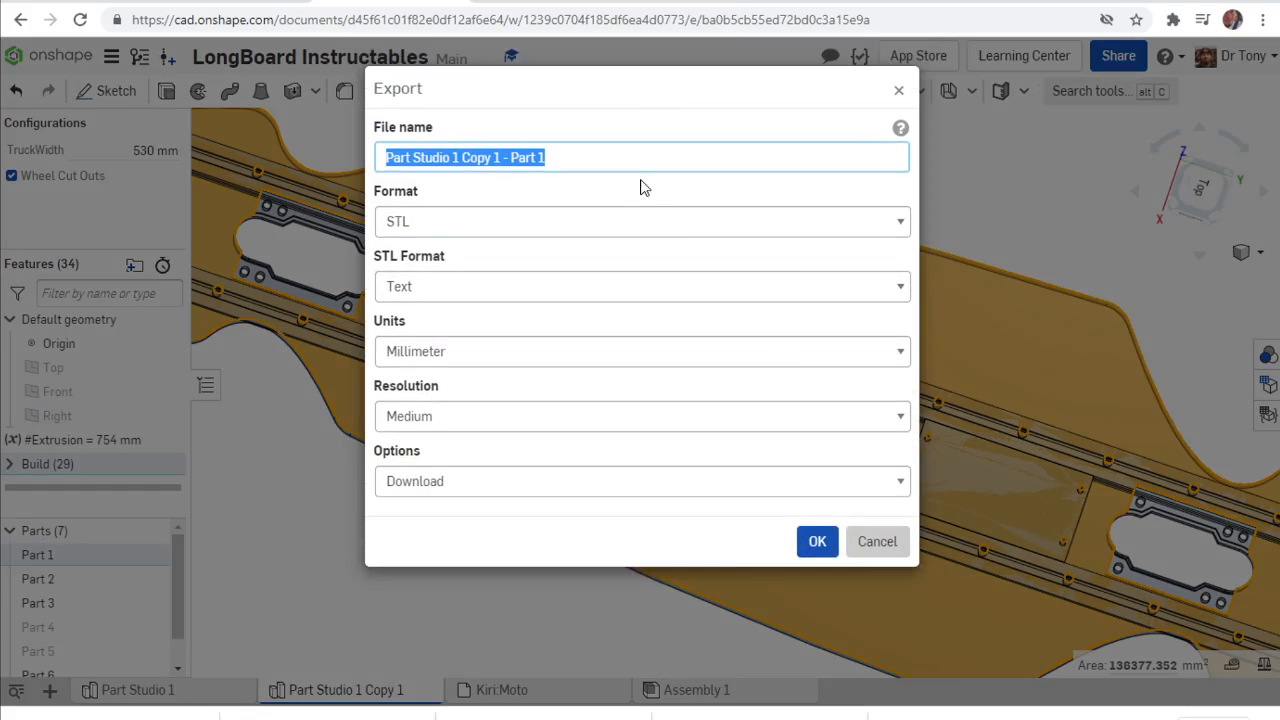
{"action": "type", "text": "LB3"}
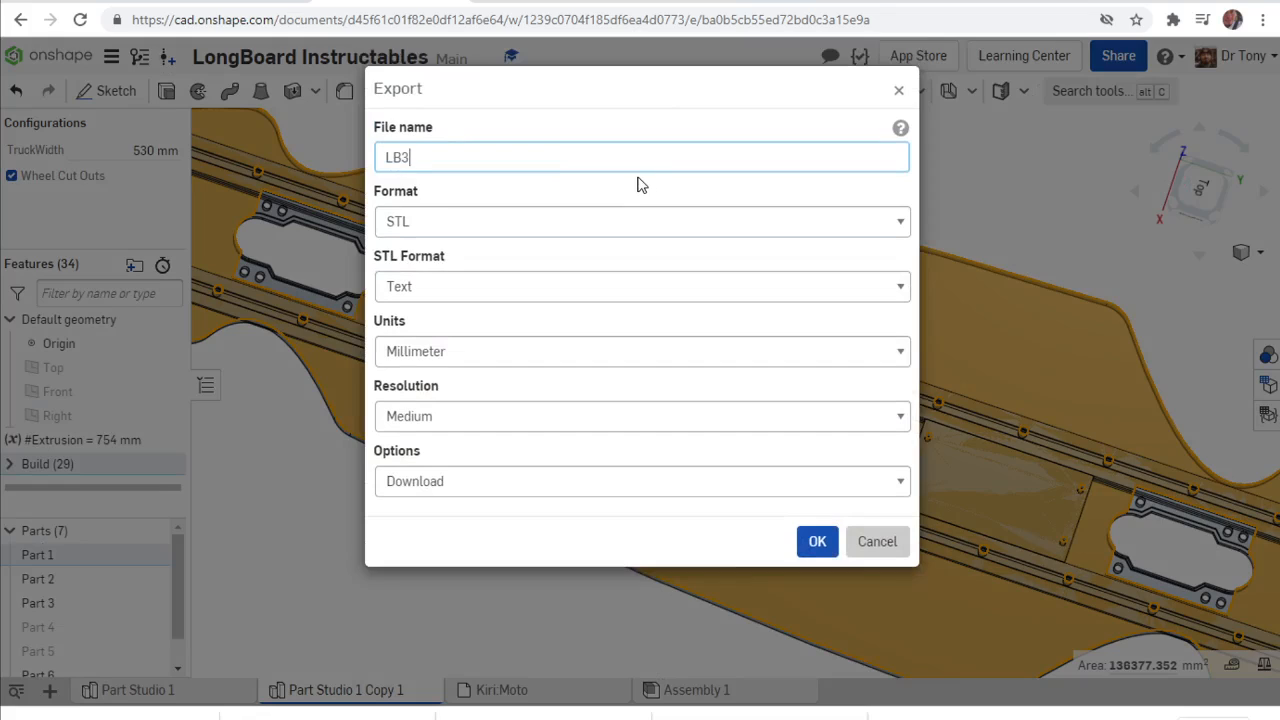
{"action": "type", "text": "50Wco"}
{"action": "left_click", "coordinate": [815, 544]}
{"action": "left_click", "coordinate": [289, 612]}
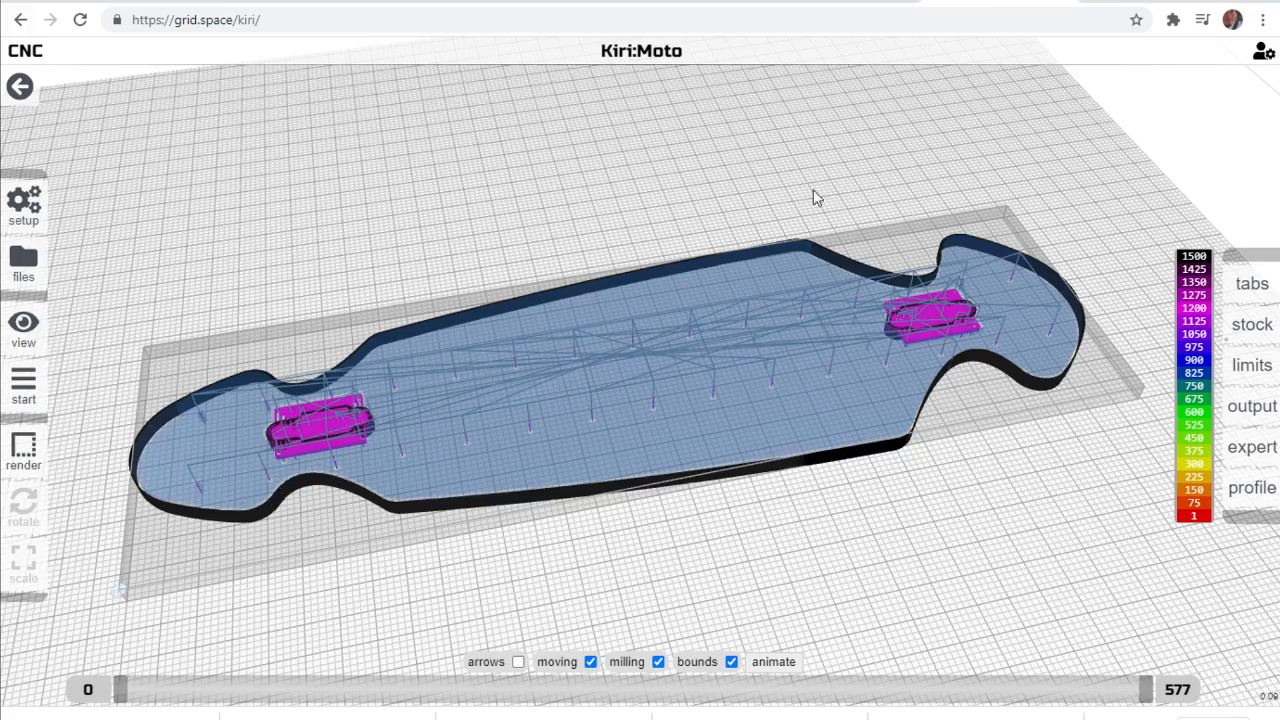
Switch to Kiri:Moto, return to the arrange view and delete the existing longboard model from the workspace.
{"action": "left_click_drag", "start_coordinate": [811, 194], "coordinate": [329, 195]}
{"action": "mouse_move", "coordinate": [23, 330]}
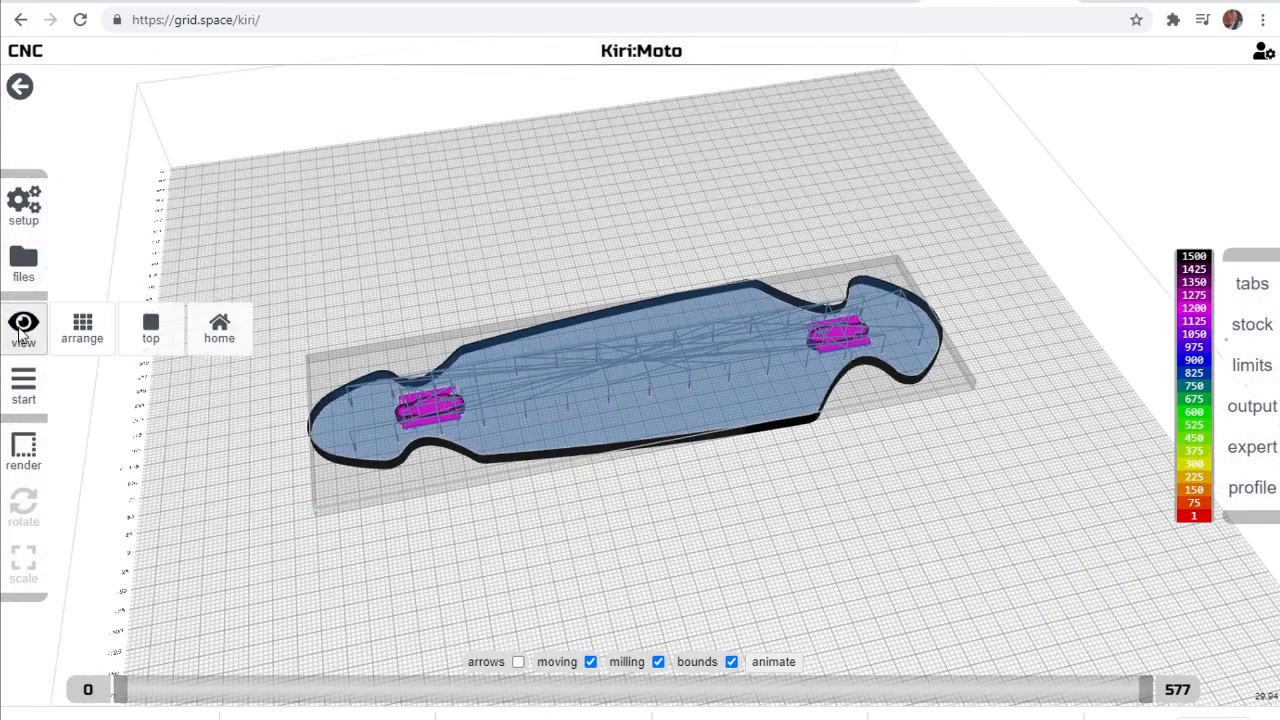
{"action": "left_click", "coordinate": [75, 332]}
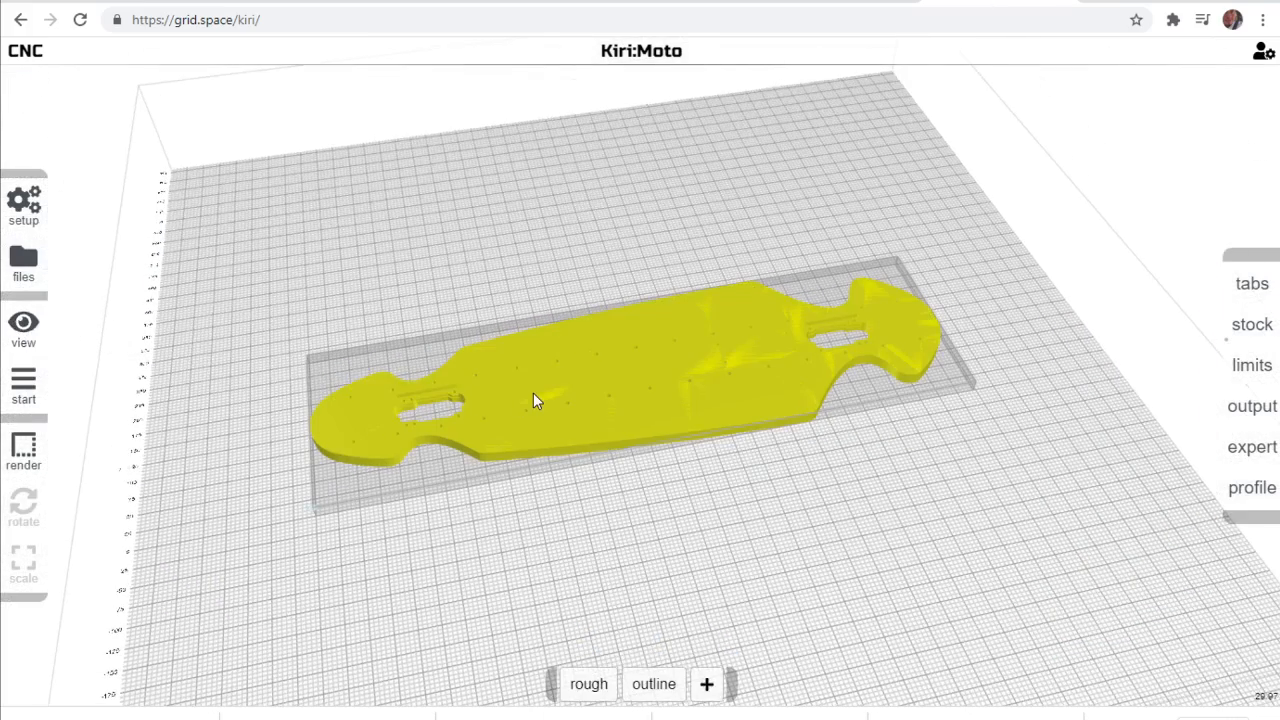
{"action": "left_click", "coordinate": [535, 377]}
{"action": "key", "text": "Delete"}
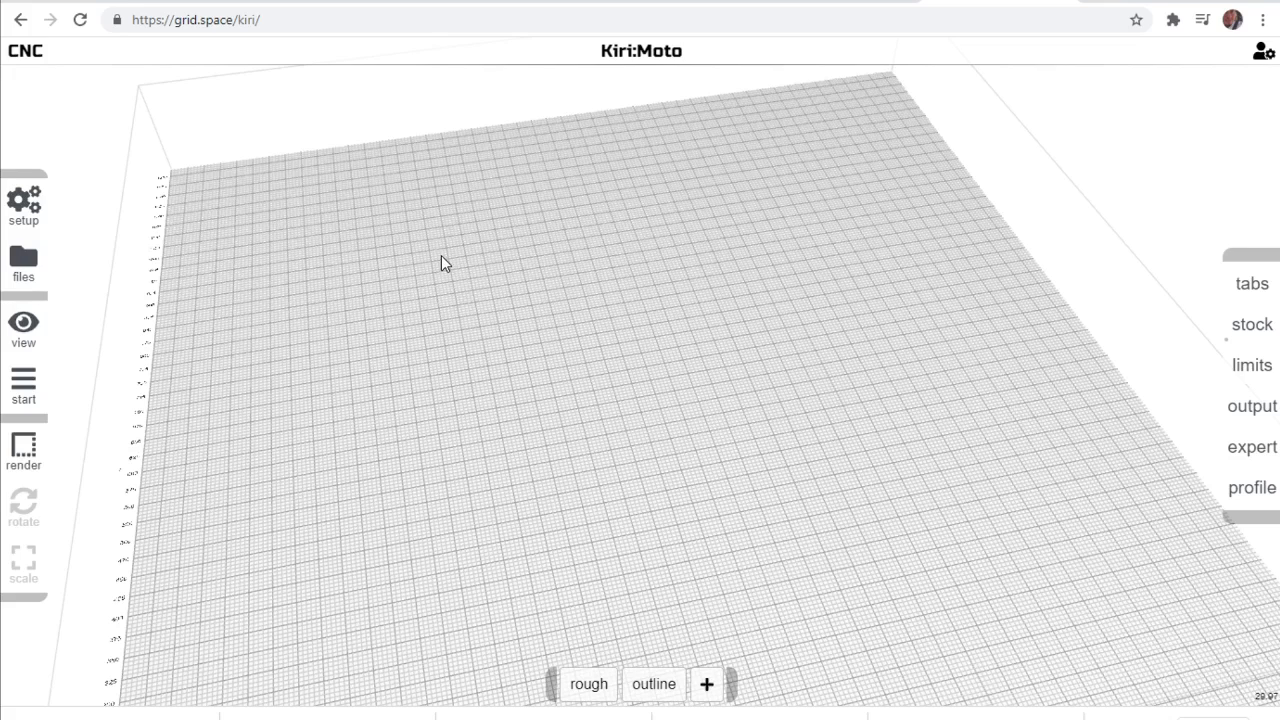
{"action": "left_click", "coordinate": [205, 19]}
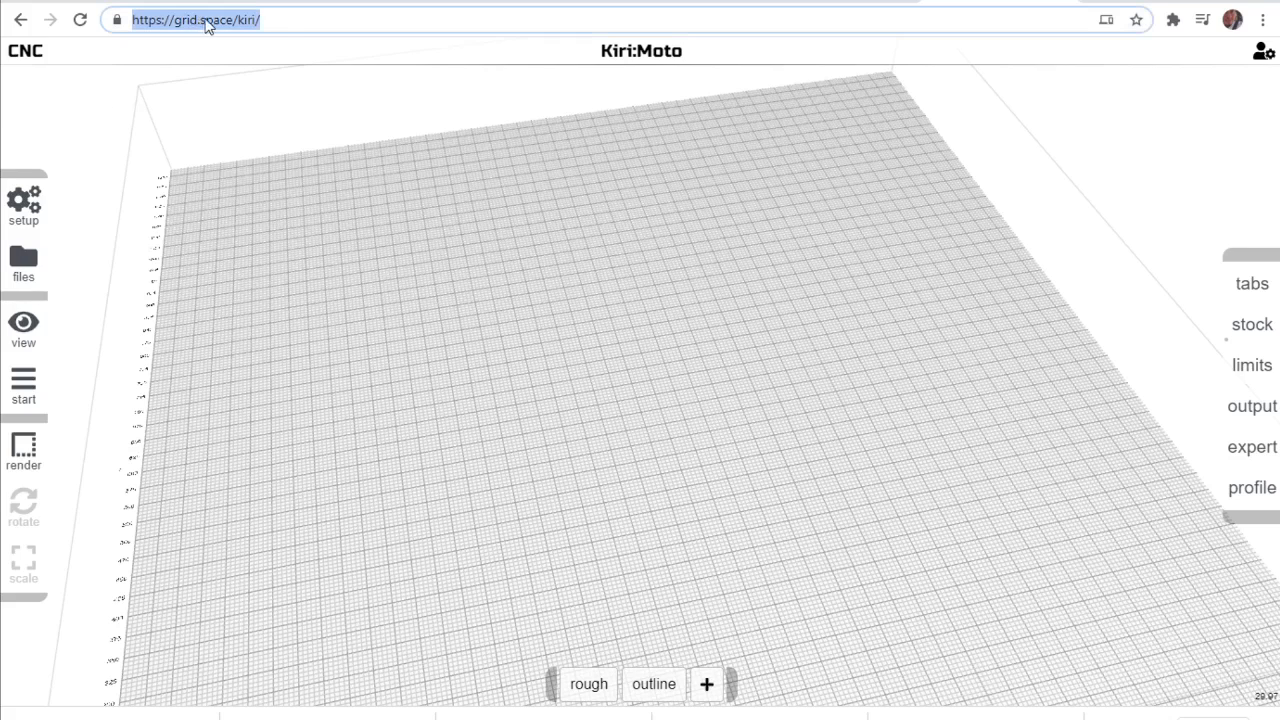
{"action": "left_click", "coordinate": [292, 20]}
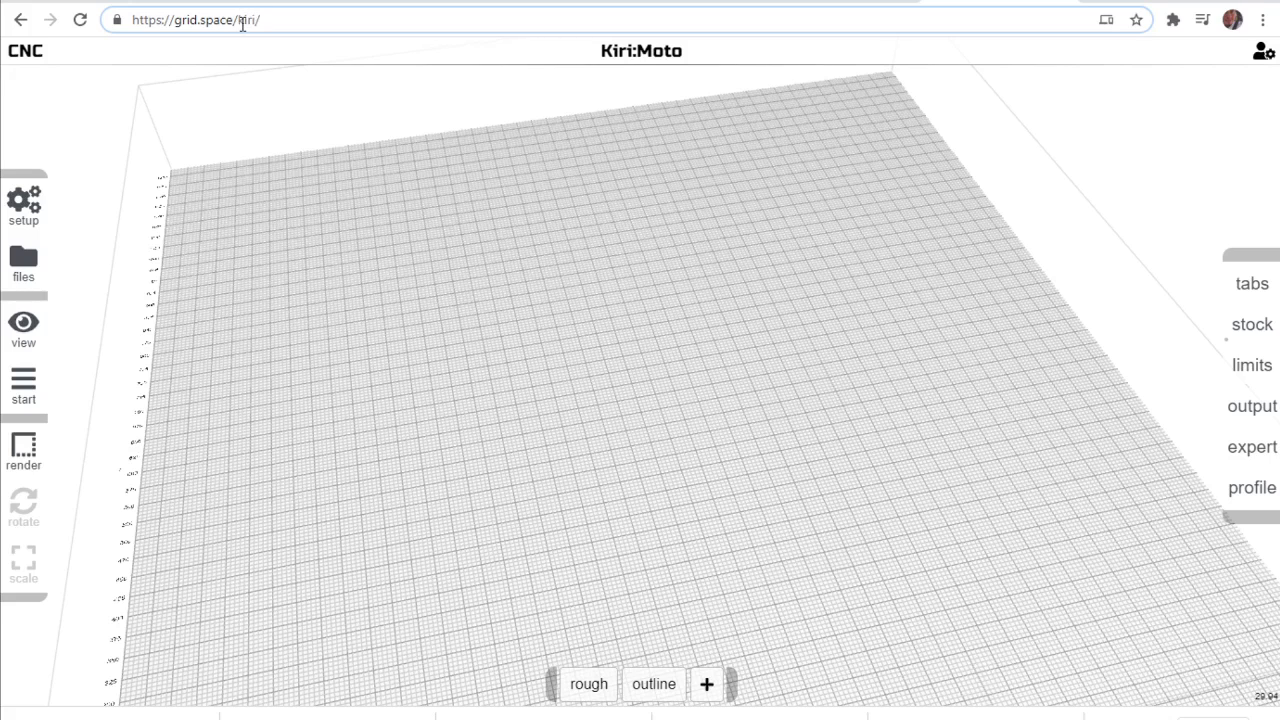
Check the Inventables CNC machine's settings, including its bed width, and save the device.
{"action": "mouse_move", "coordinate": [10, 228]}
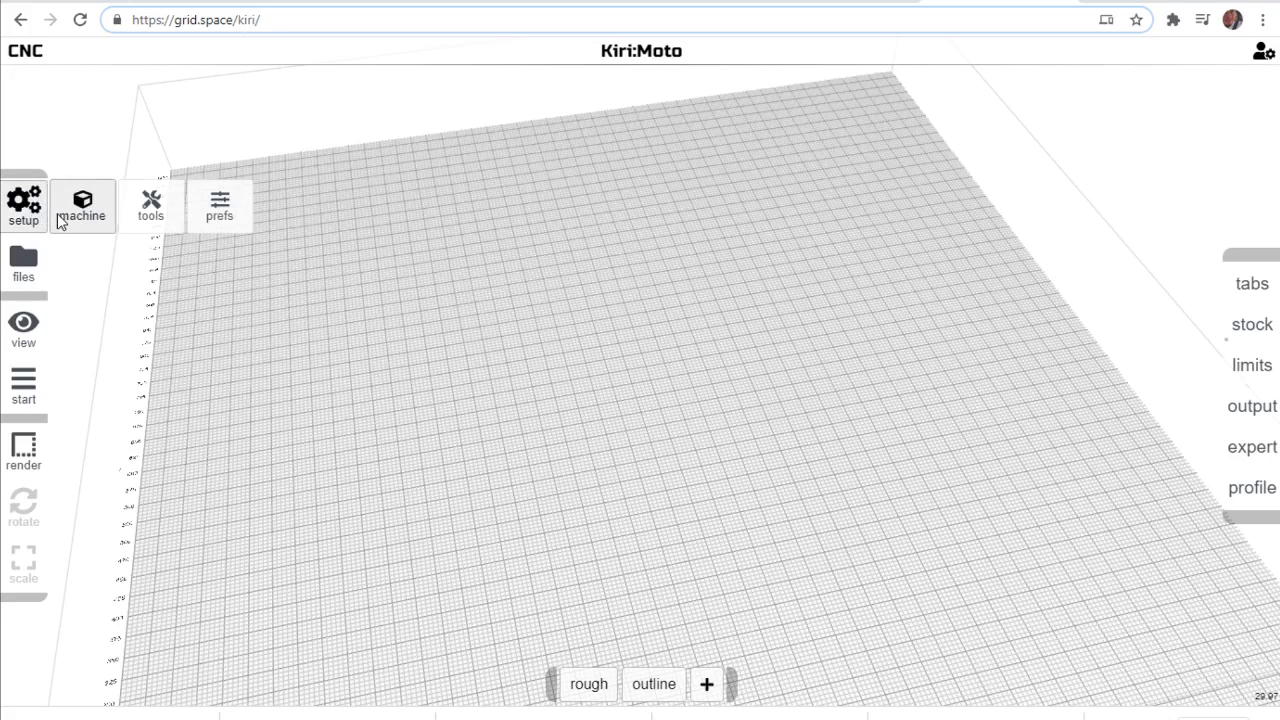
{"action": "left_click", "coordinate": [60, 212]}
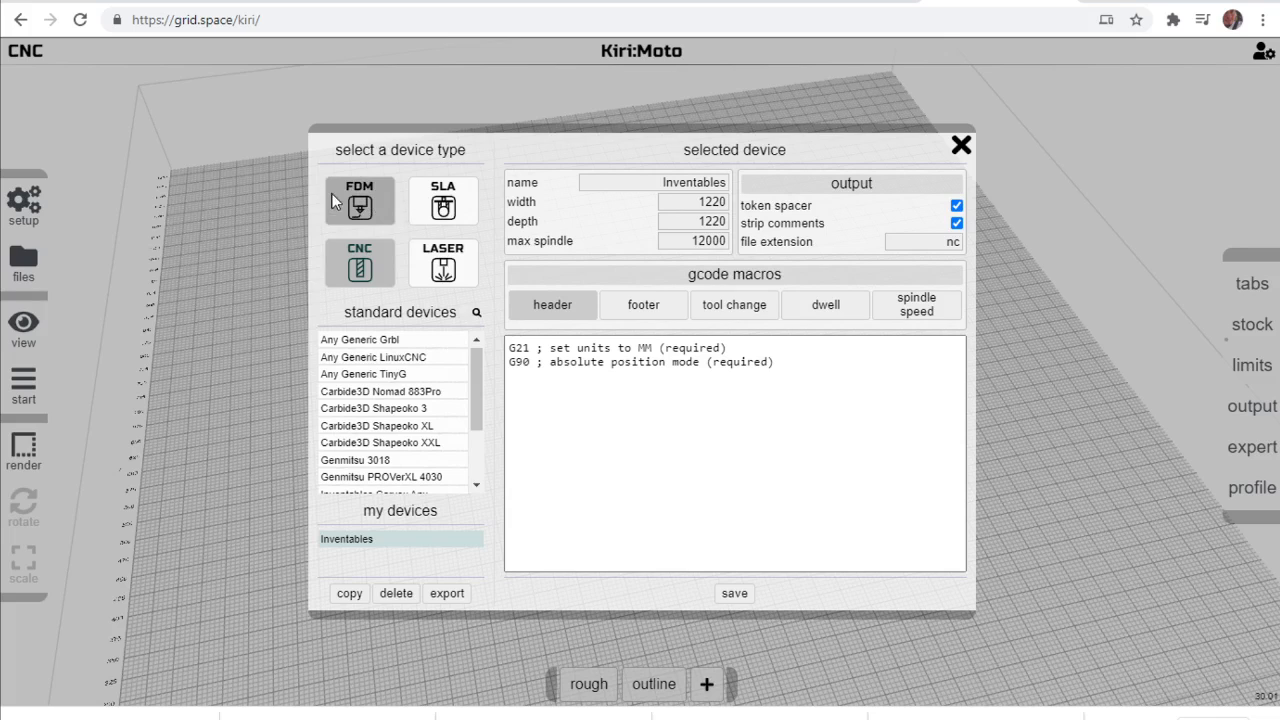
{"action": "left_click", "coordinate": [371, 258]}
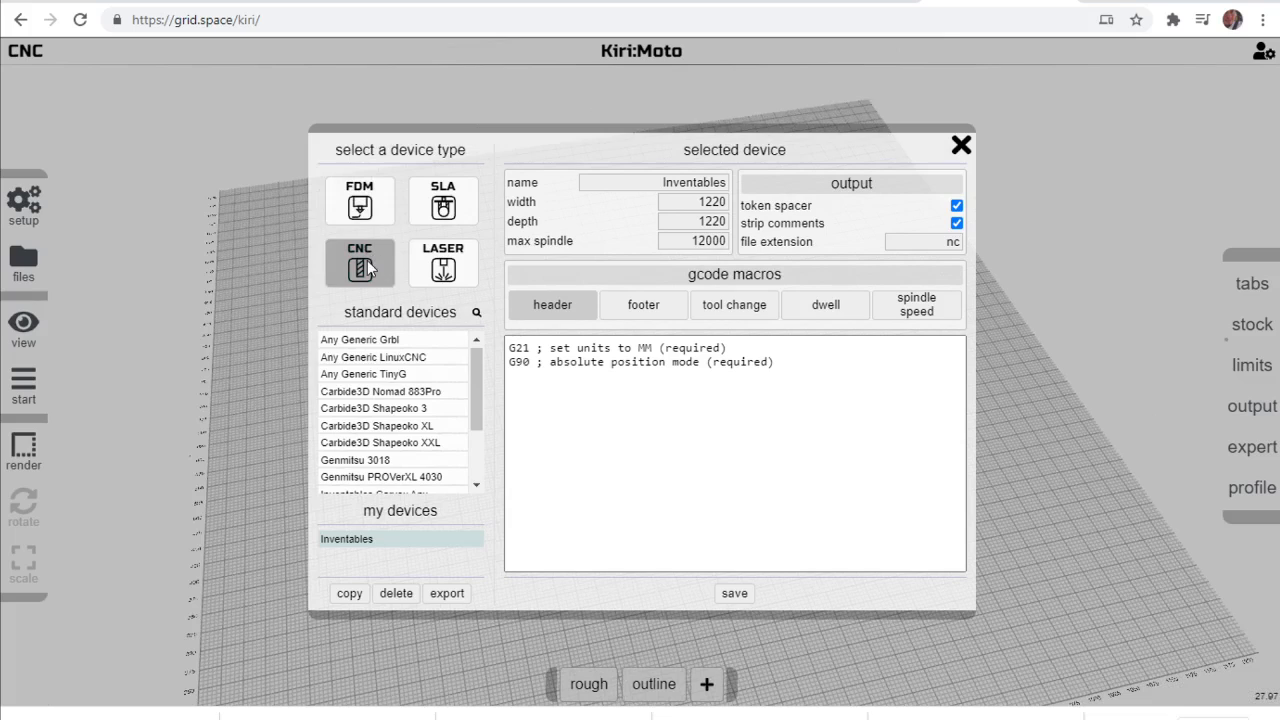
{"action": "mouse_move", "coordinate": [477, 377]}
{"action": "left_mouse_down"}
{"action": "mouse_move", "coordinate": [473, 446]}
{"action": "mouse_move", "coordinate": [482, 371]}
{"action": "mouse_move", "coordinate": [488, 421]}
{"action": "mouse_move", "coordinate": [484, 371]}
{"action": "left_mouse_up"}
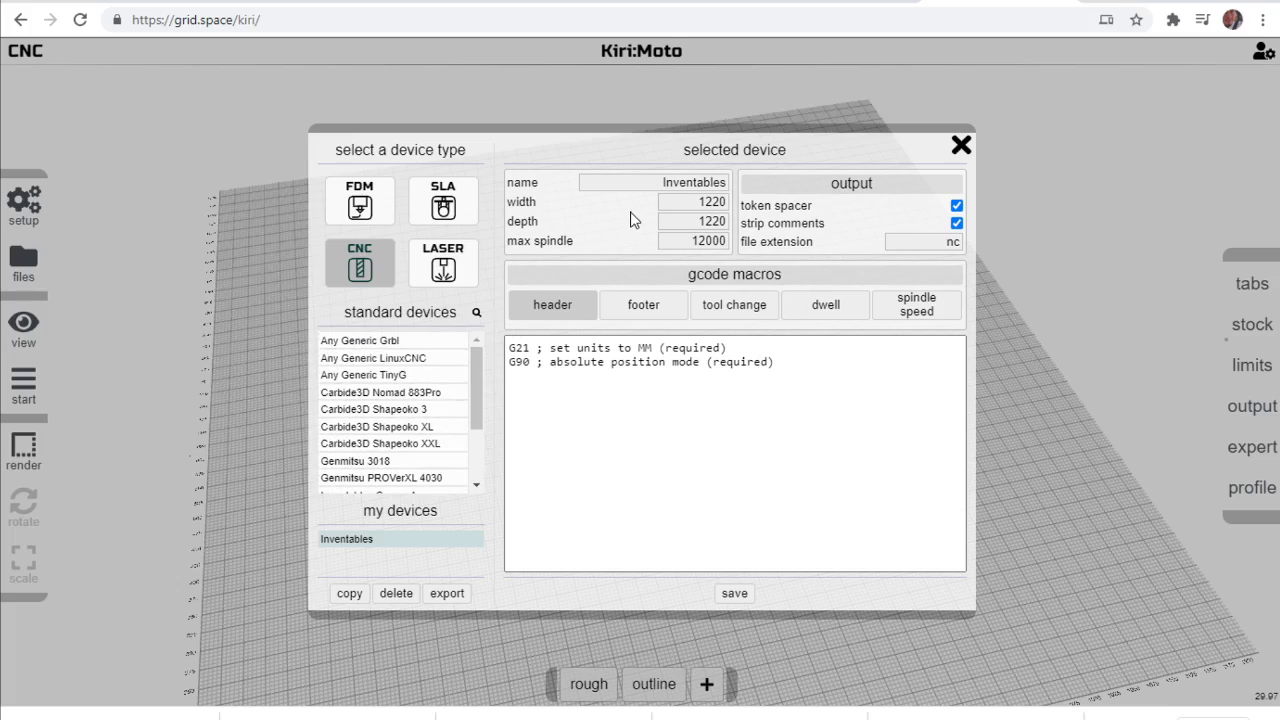
{"action": "left_click", "coordinate": [701, 201]}
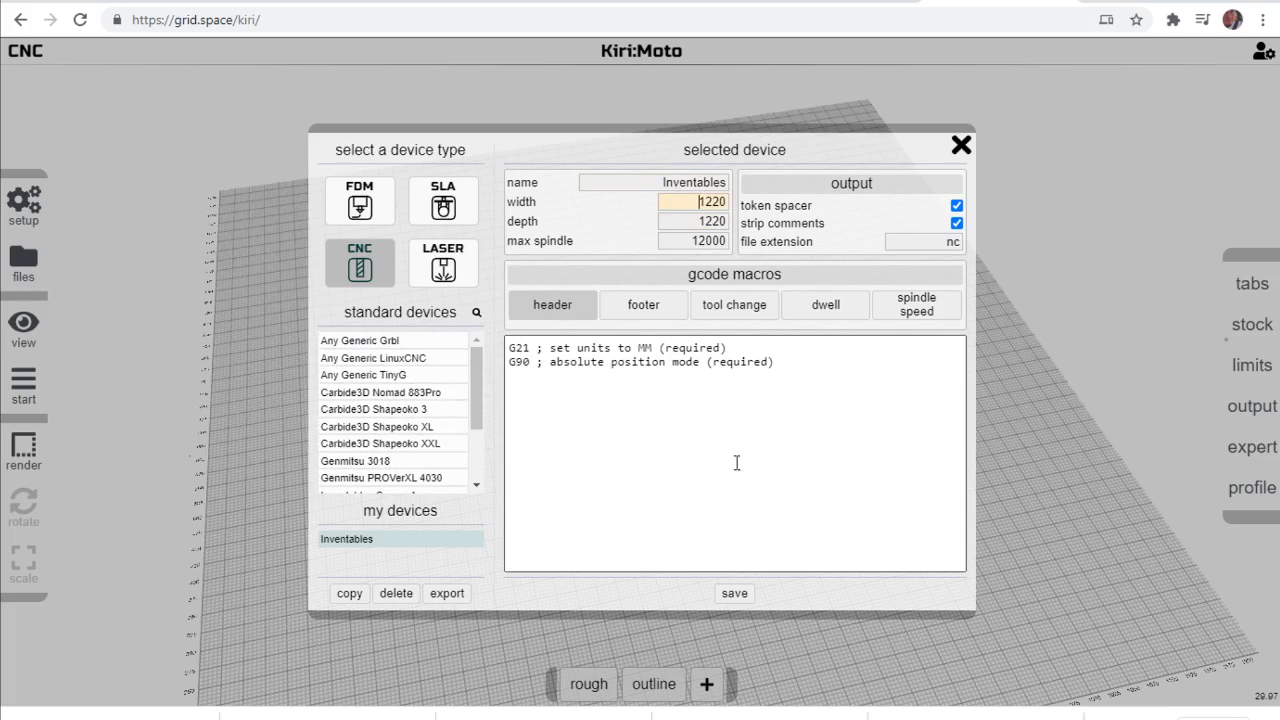
{"action": "left_click", "coordinate": [736, 594]}
{"action": "left_click_drag", "start_coordinate": [469, 394], "coordinate": [501, 443]}
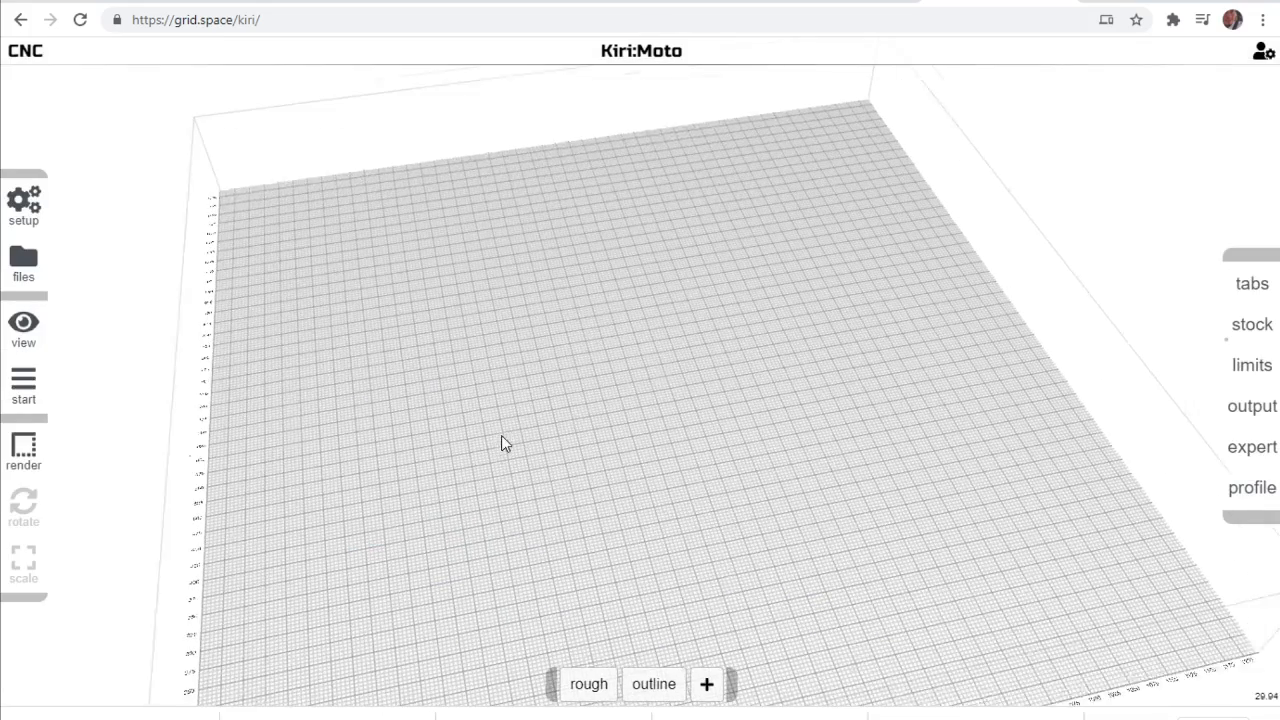
Review the End 3/16 end mill's name, tool number, shaft and flute dimensions in the tool library.
{"action": "mouse_move", "coordinate": [24, 205]}
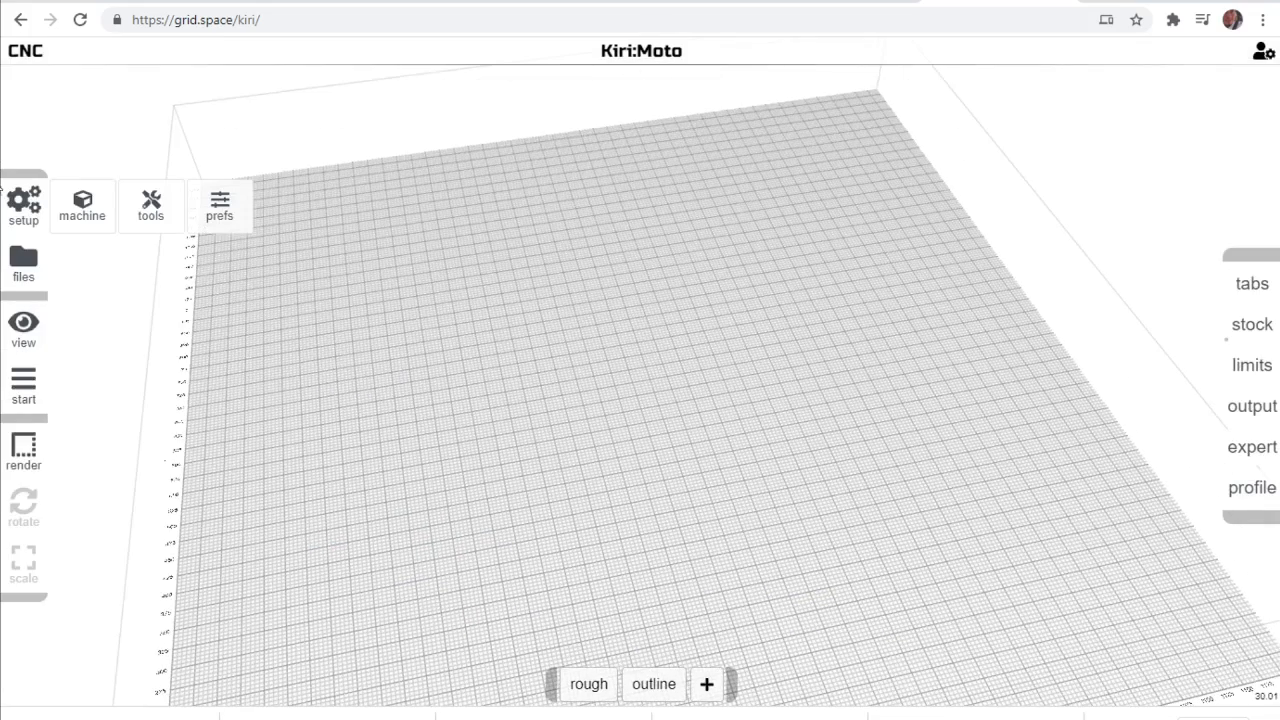
{"action": "left_click", "coordinate": [166, 209]}
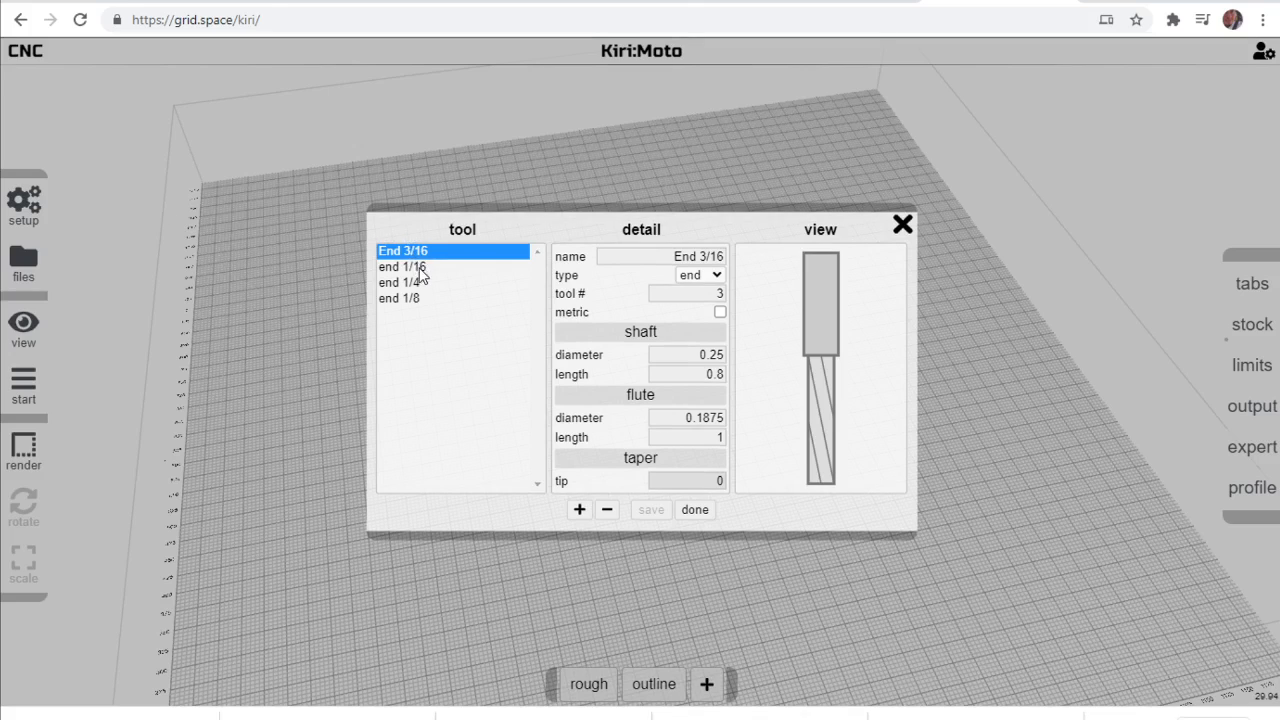
{"action": "left_click", "coordinate": [636, 255]}
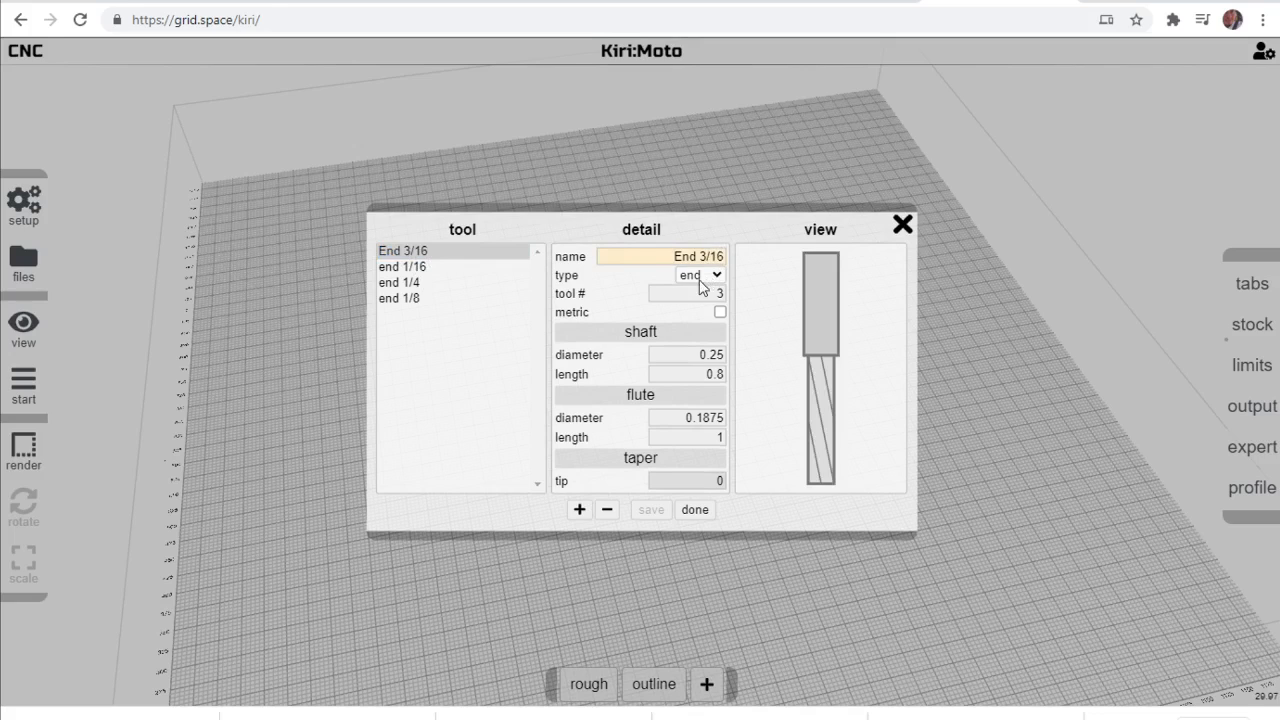
{"action": "left_click", "coordinate": [690, 293]}
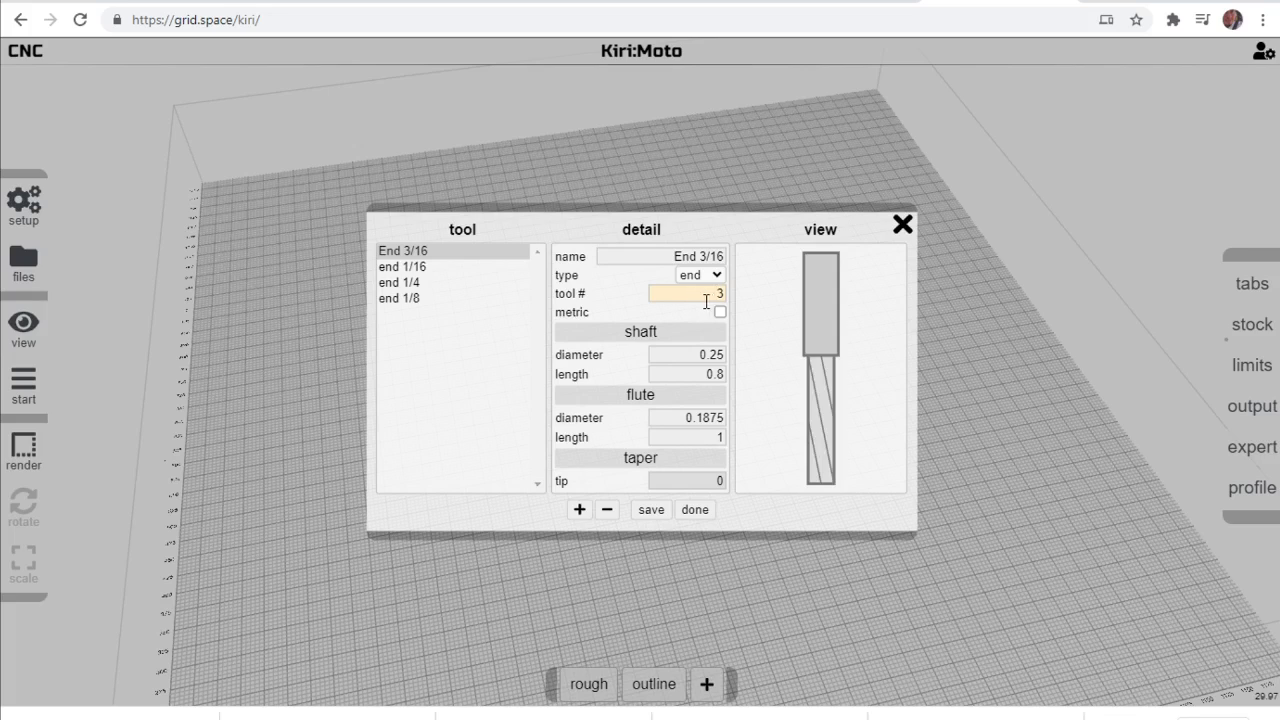
{"action": "left_click", "coordinate": [706, 354]}
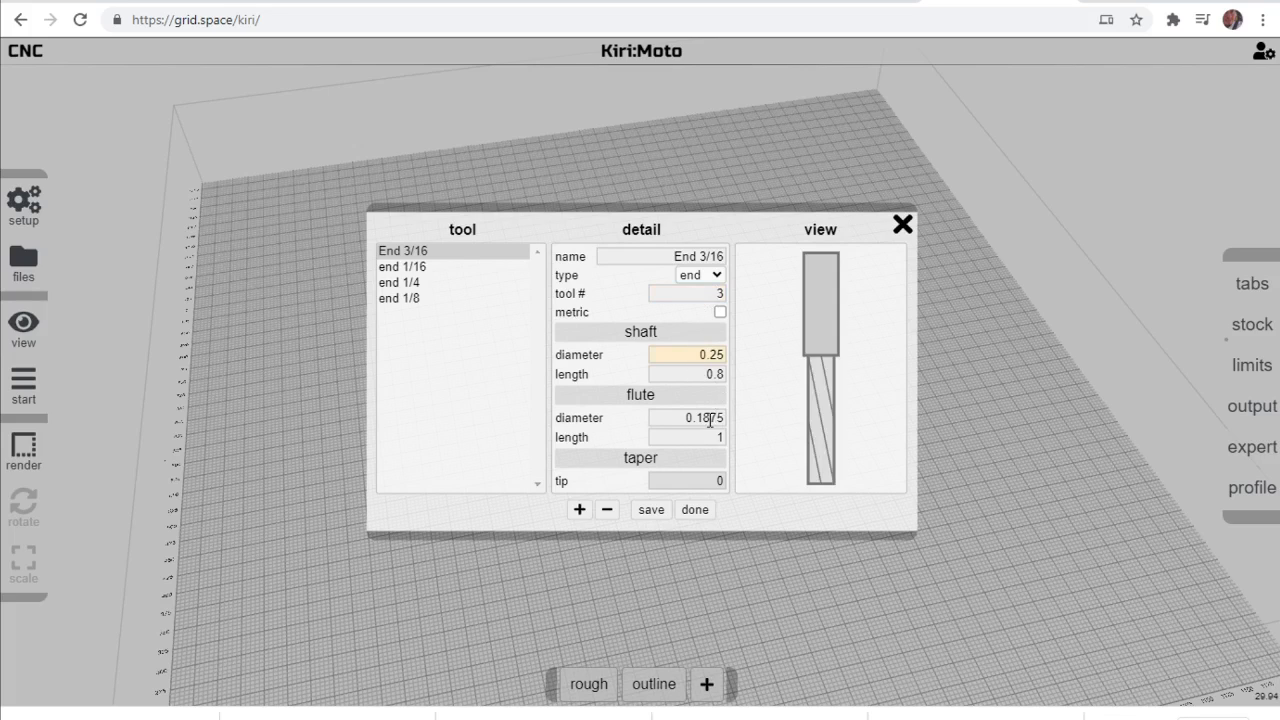
{"action": "left_click_drag", "start_coordinate": [686, 418], "coordinate": [728, 439]}
{"action": "double_click", "coordinate": [696, 419]}
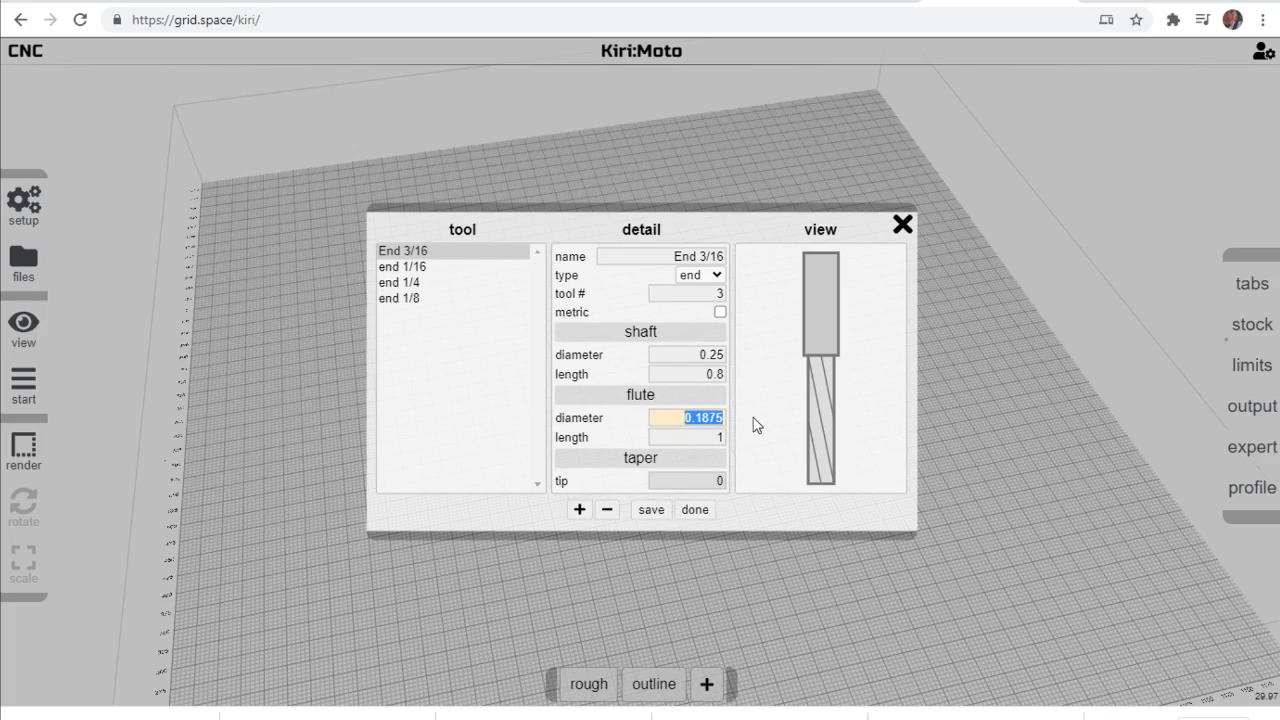
{"action": "left_click", "coordinate": [648, 512]}
{"action": "left_click", "coordinate": [694, 510]}
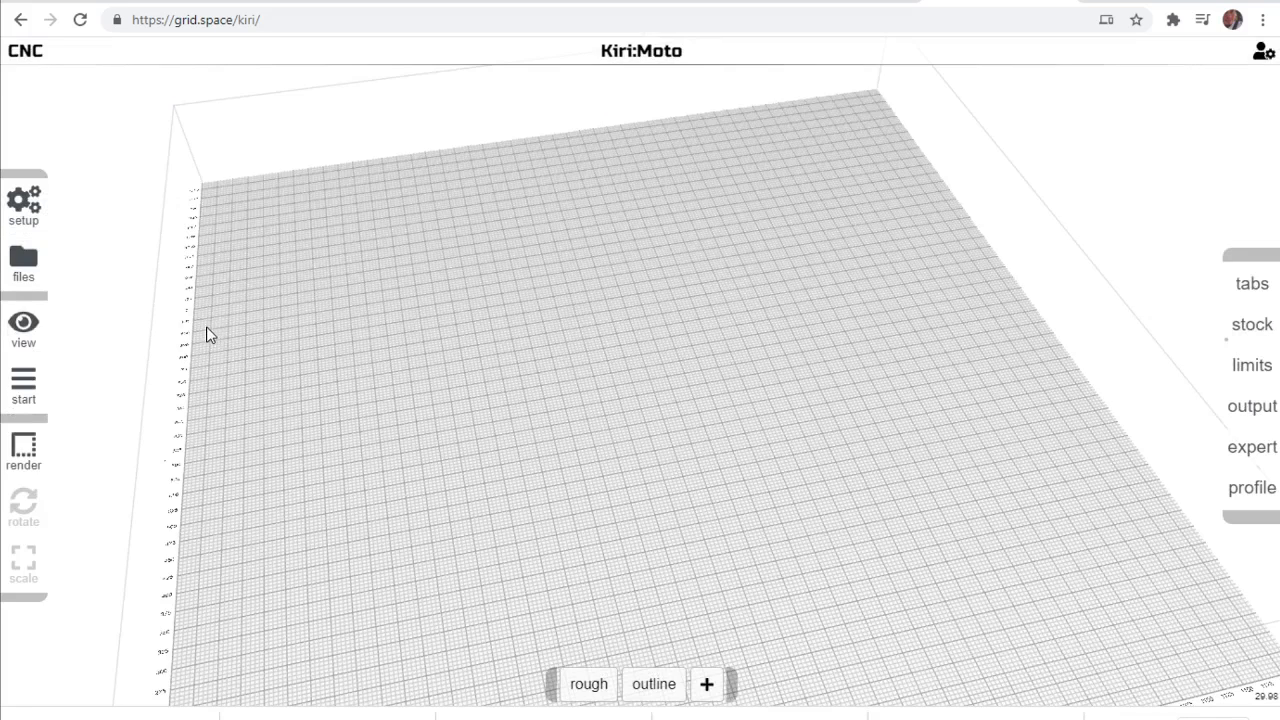
Import the LB350Wco STL model from the Downloads folder.
{"action": "mouse_move", "coordinate": [24, 214]}
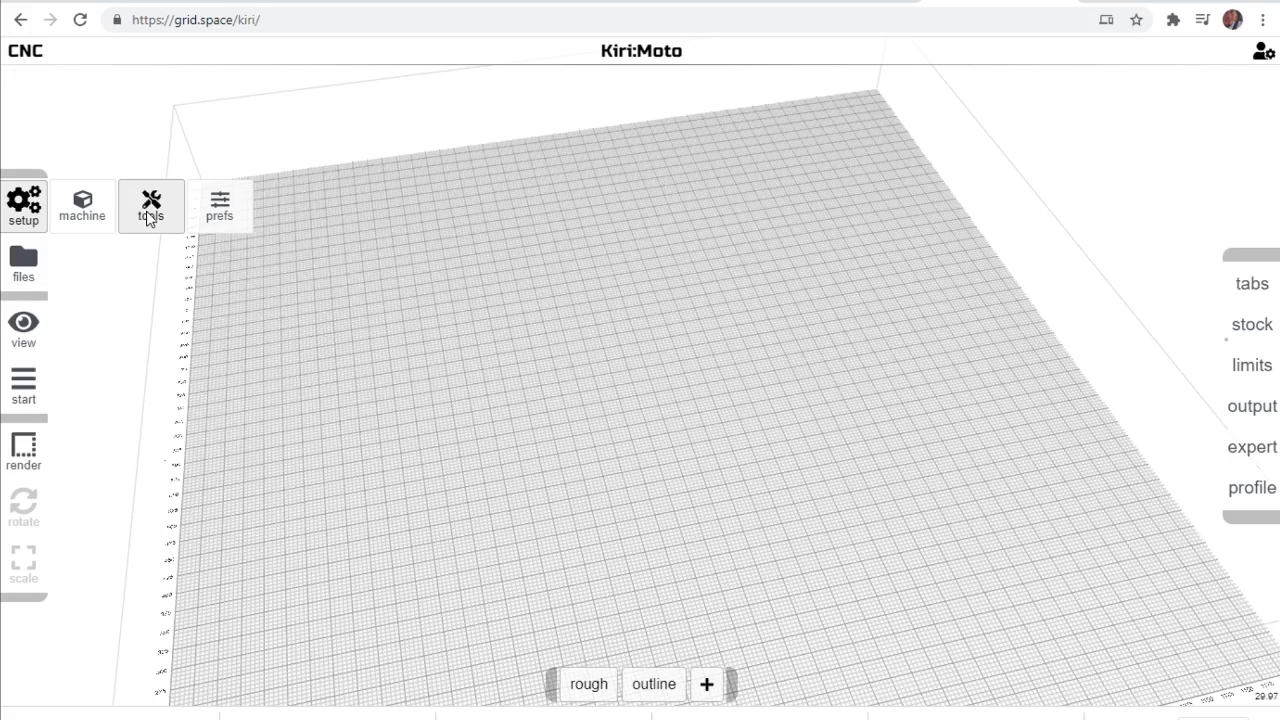
{"action": "mouse_move", "coordinate": [24, 274]}
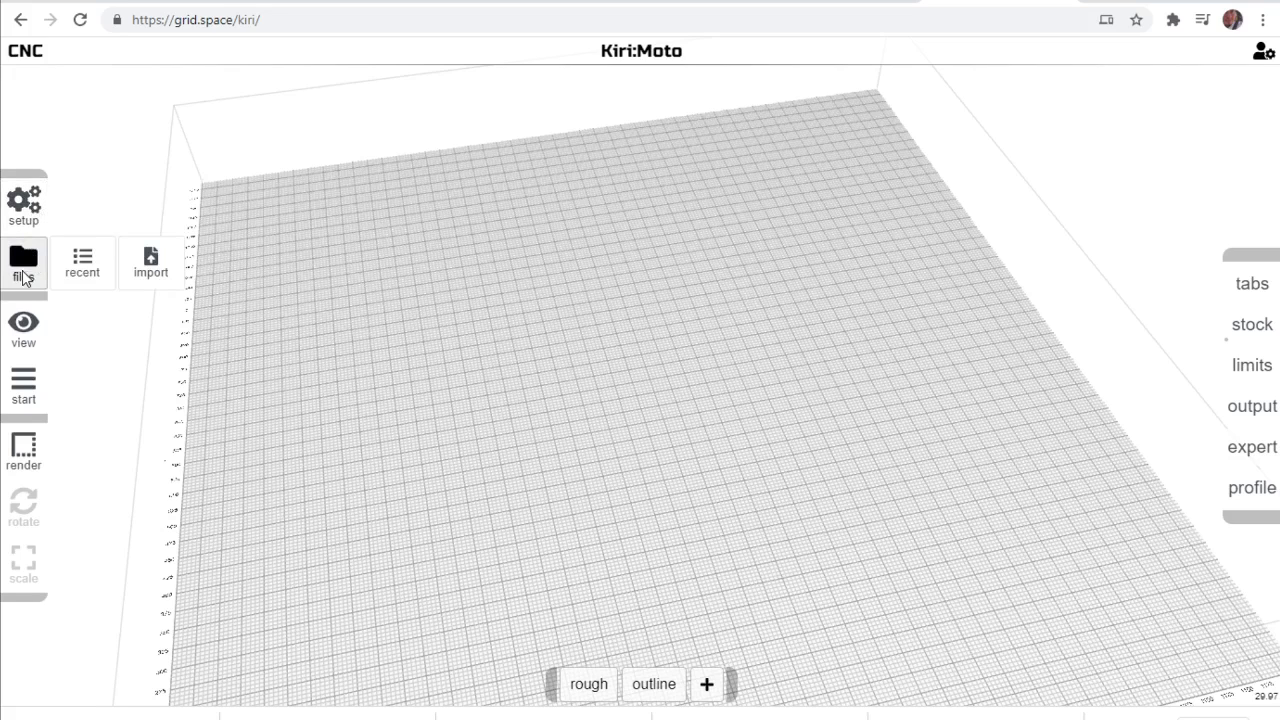
{"action": "left_click", "coordinate": [150, 282]}
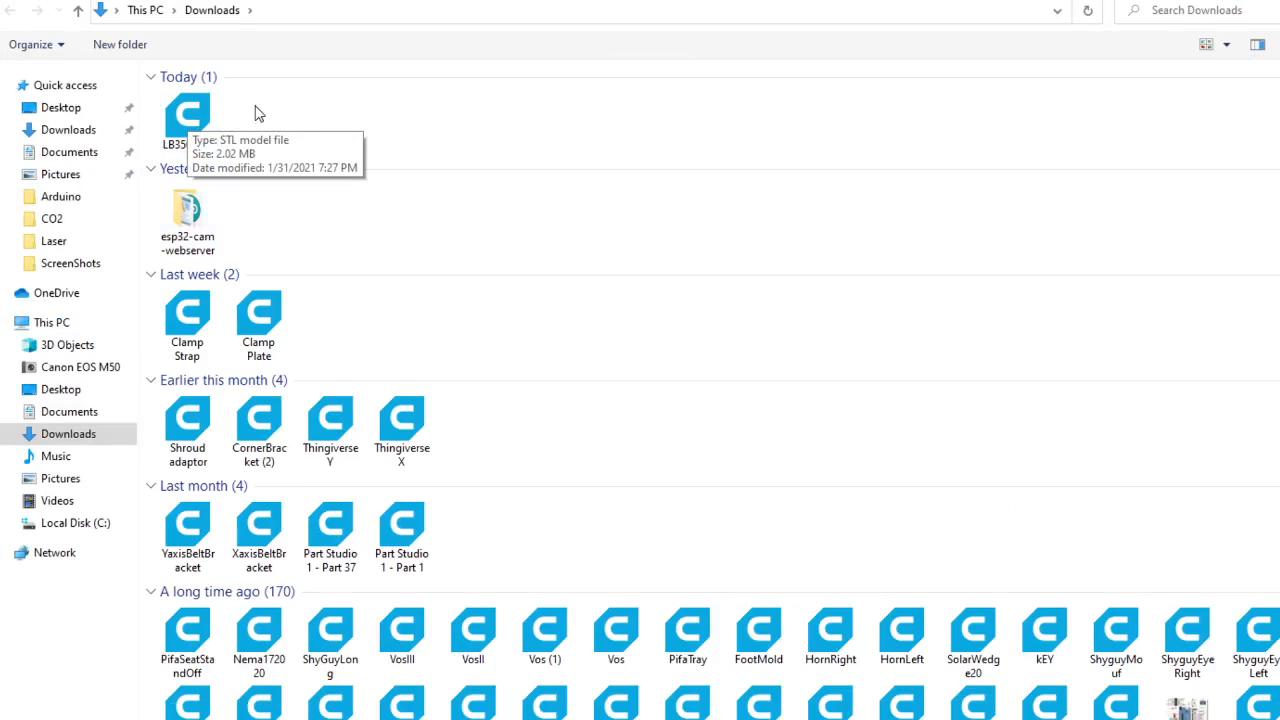
{"action": "left_click", "coordinate": [188, 135]}
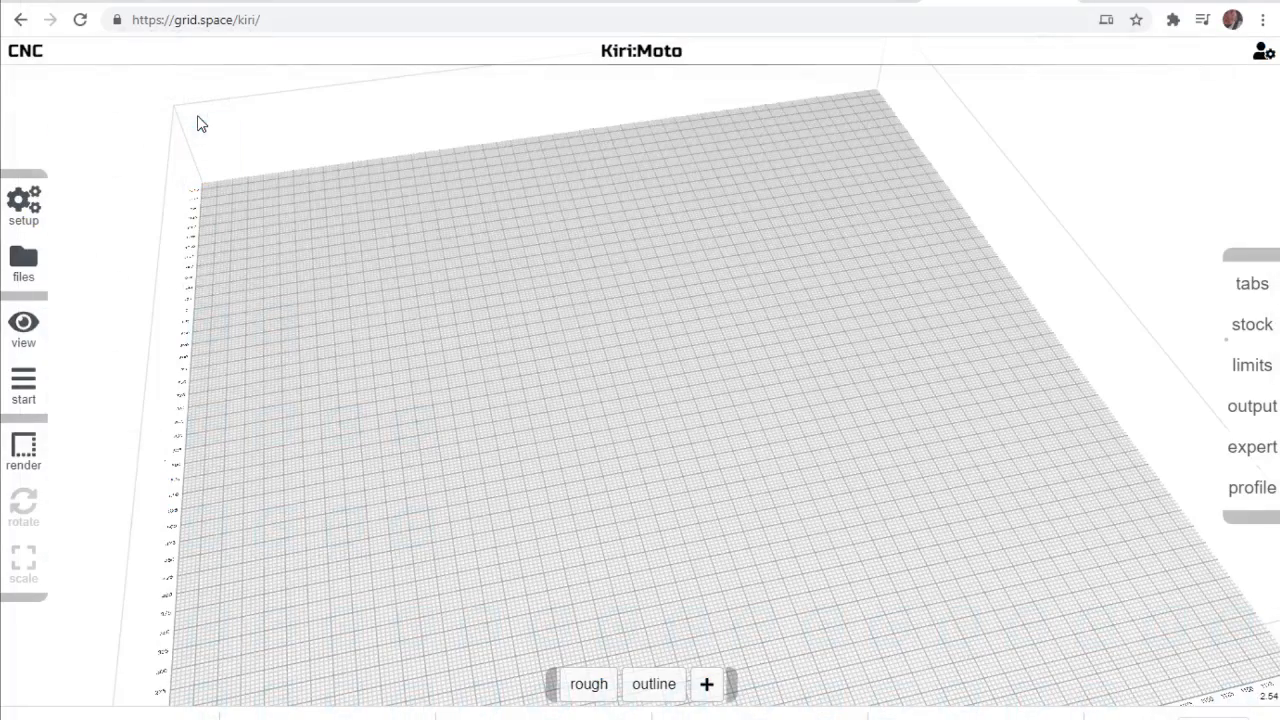
{"action": "scroll", "coordinate": [334, 269], "scroll_direction": "down", "scroll_amount": 8}
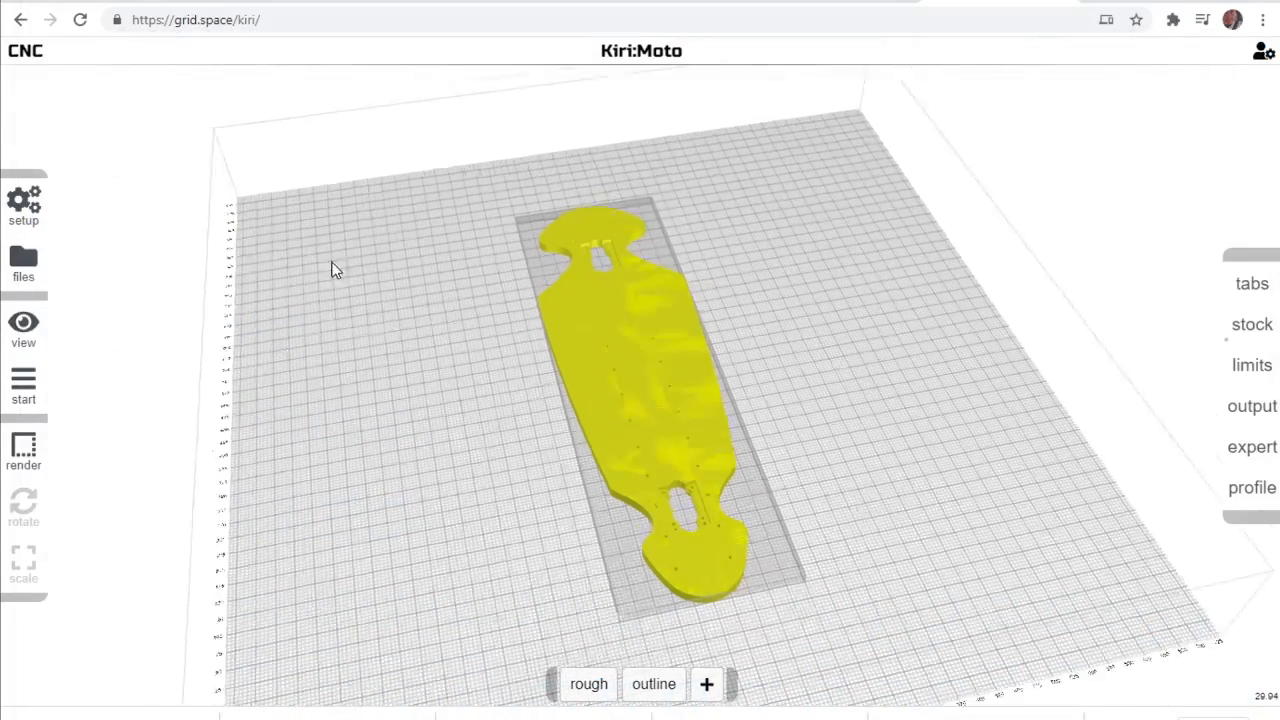
{"action": "scroll", "coordinate": [625, 353], "scroll_direction": "up", "scroll_amount": 6}
Rotate the imported longboard a quarter turn about the Z axis so its length runs across the bed's width.
{"action": "left_click", "coordinate": [620, 362]}
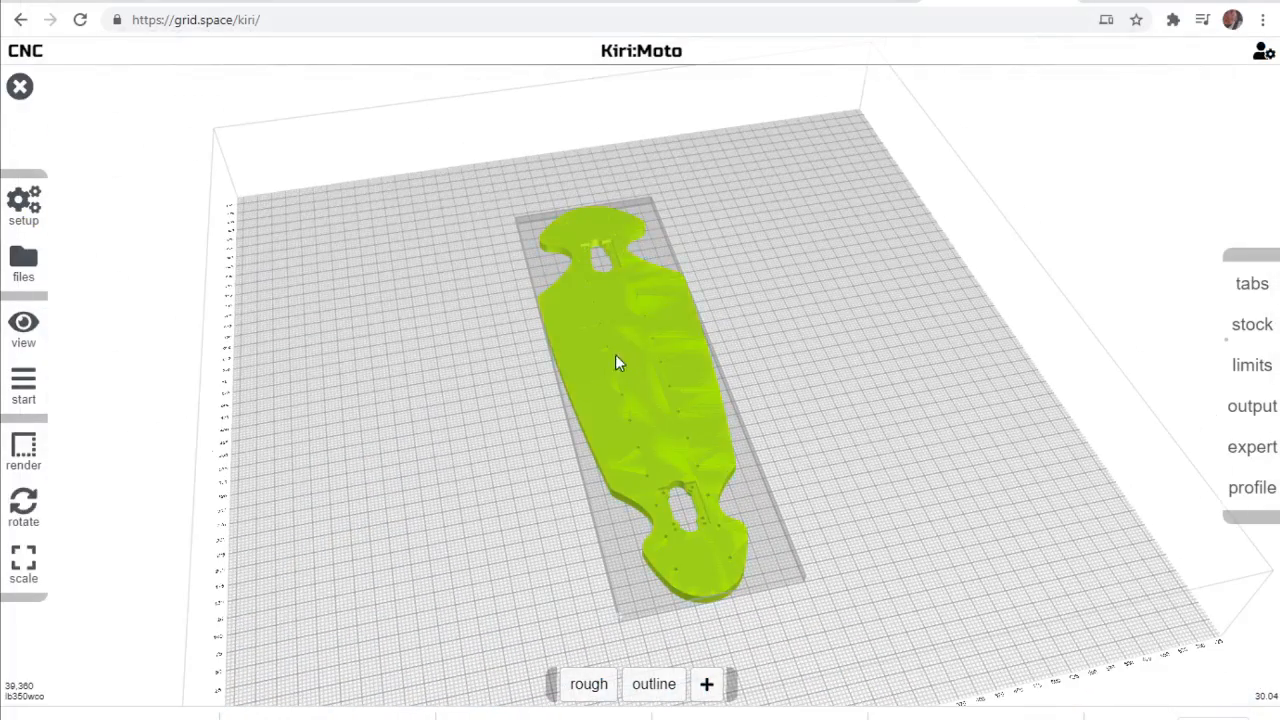
{"action": "mouse_move", "coordinate": [165, 520]}
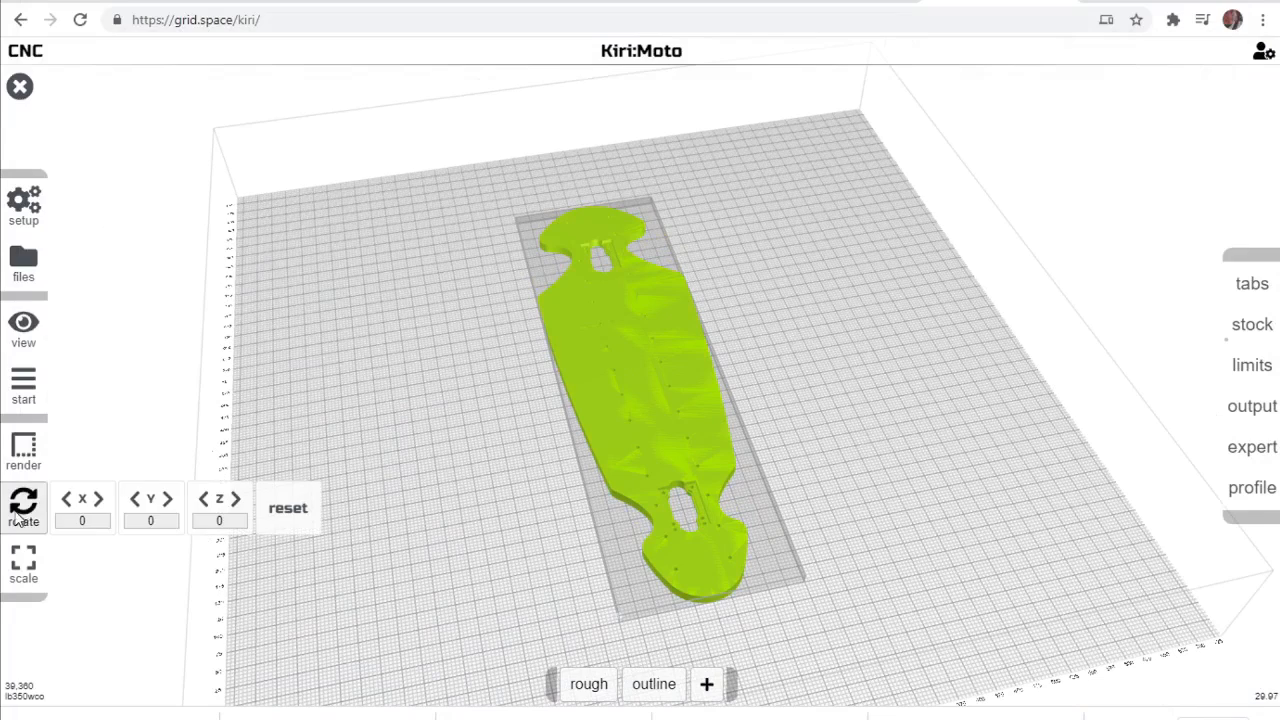
{"action": "left_click", "coordinate": [235, 500]}
{"action": "left_click", "coordinate": [235, 500]}
{"action": "left_click", "coordinate": [235, 500]}
{"action": "left_click", "coordinate": [235, 500]}
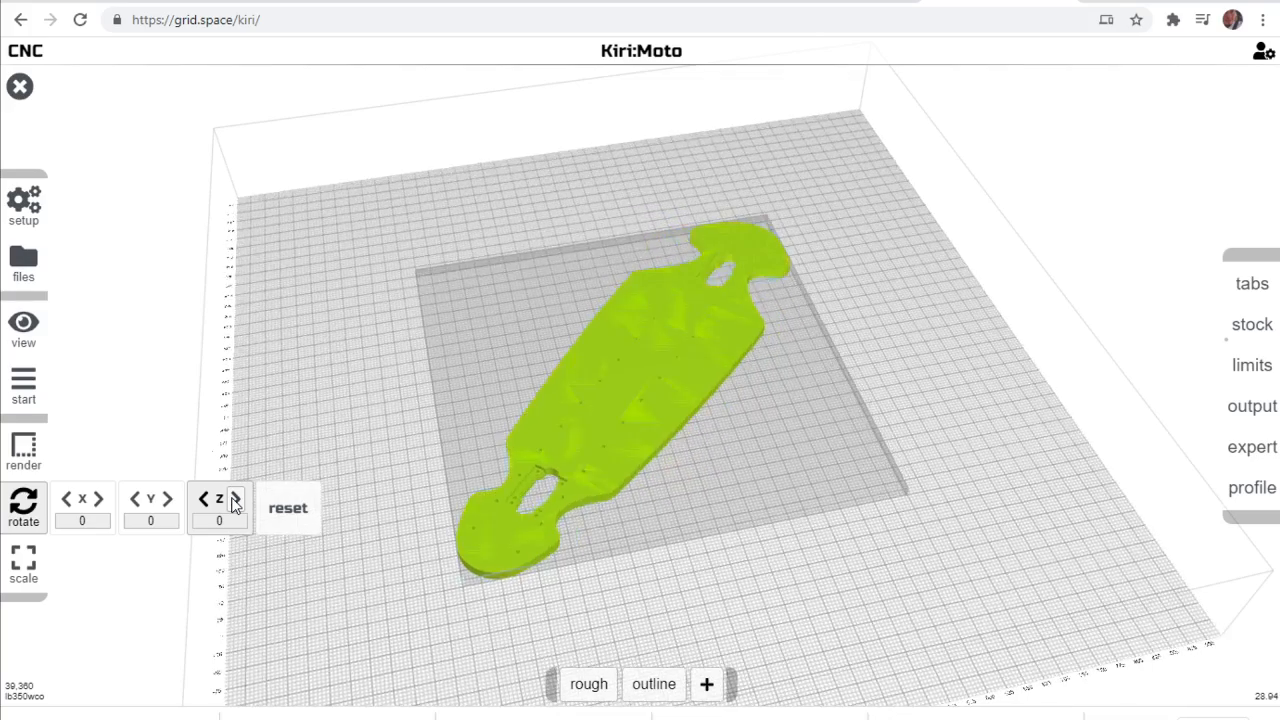
{"action": "left_click", "coordinate": [235, 500]}
{"action": "left_click", "coordinate": [235, 500]}
{"action": "left_click", "coordinate": [235, 500]}
{"action": "left_click", "coordinate": [235, 500]}
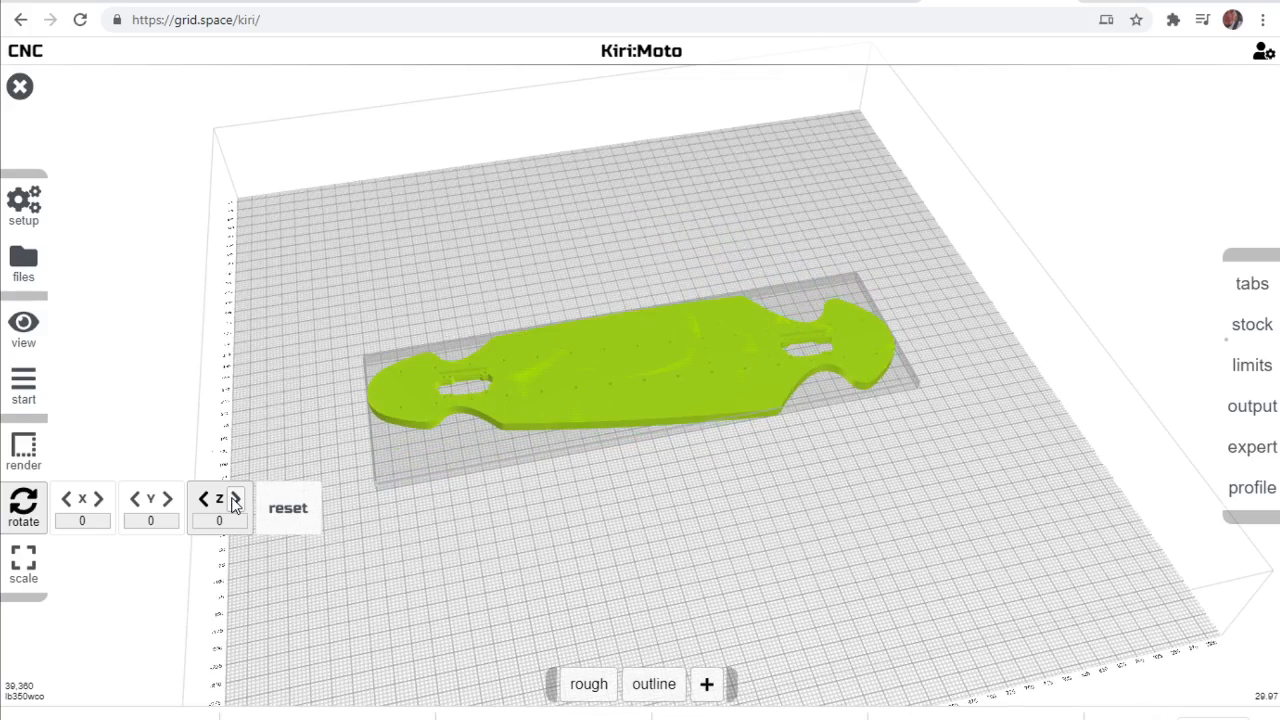
{"action": "left_click", "coordinate": [203, 500]}
Deselect the longboard and remove the existing rough and outline milling operations.
{"action": "scroll", "coordinate": [728, 268], "scroll_direction": "down", "scroll_amount": 4}
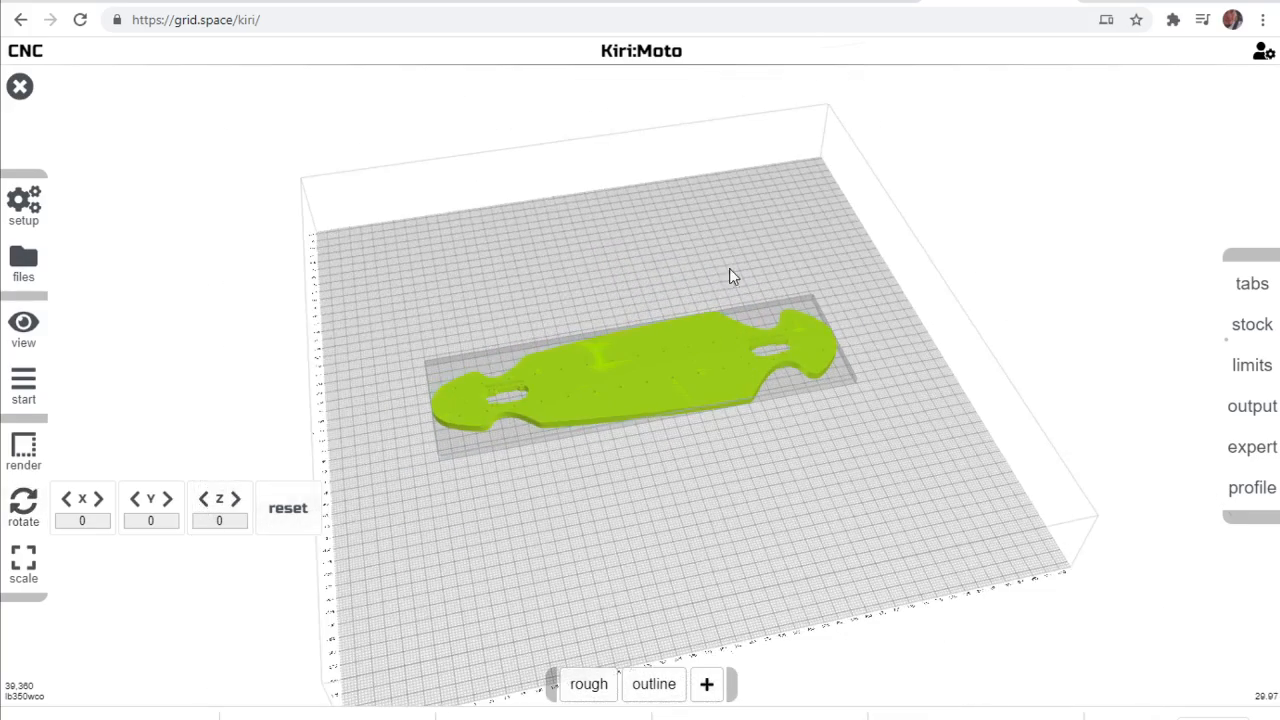
{"action": "right_click_drag", "start_coordinate": [587, 267], "coordinate": [539, 181]}
{"action": "scroll", "coordinate": [467, 258], "scroll_direction": "up", "scroll_amount": 3}
{"action": "scroll", "coordinate": [467, 258], "scroll_direction": "up", "scroll_amount": 3}
{"action": "right_click_drag", "start_coordinate": [556, 486], "coordinate": [550, 568]}
{"action": "left_click", "coordinate": [292, 212]}
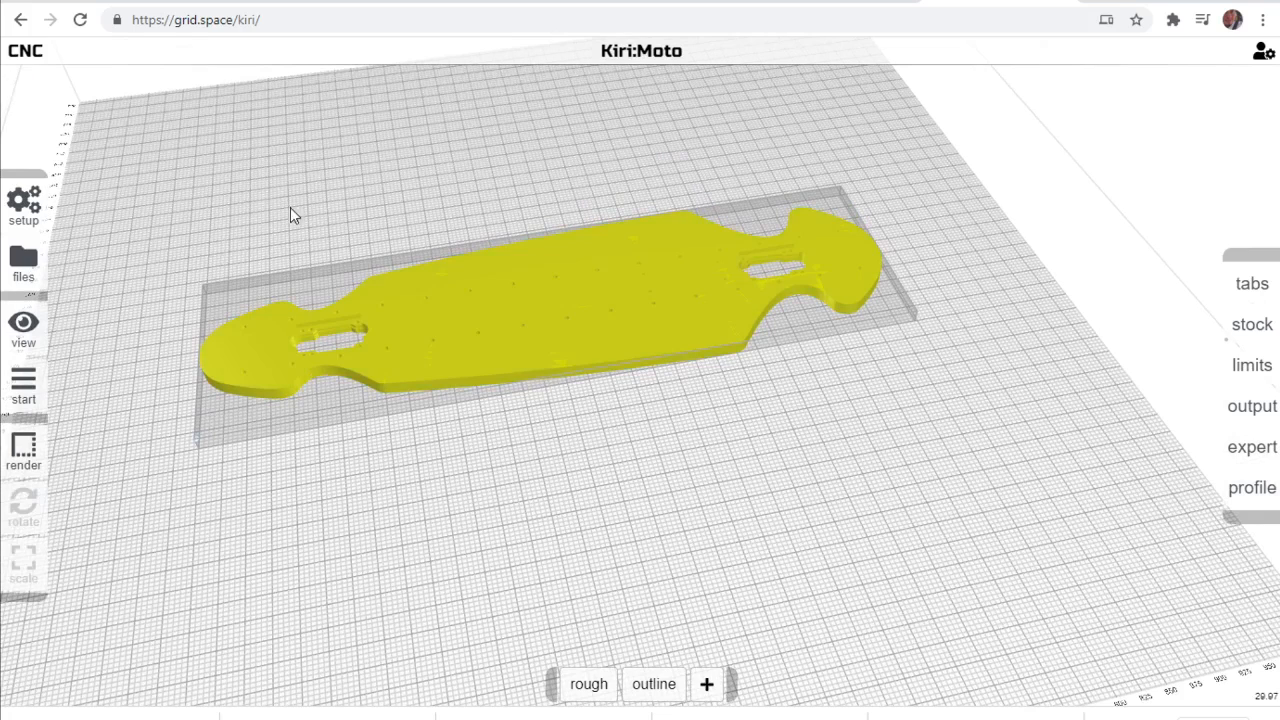
{"action": "left_click", "coordinate": [611, 675]}
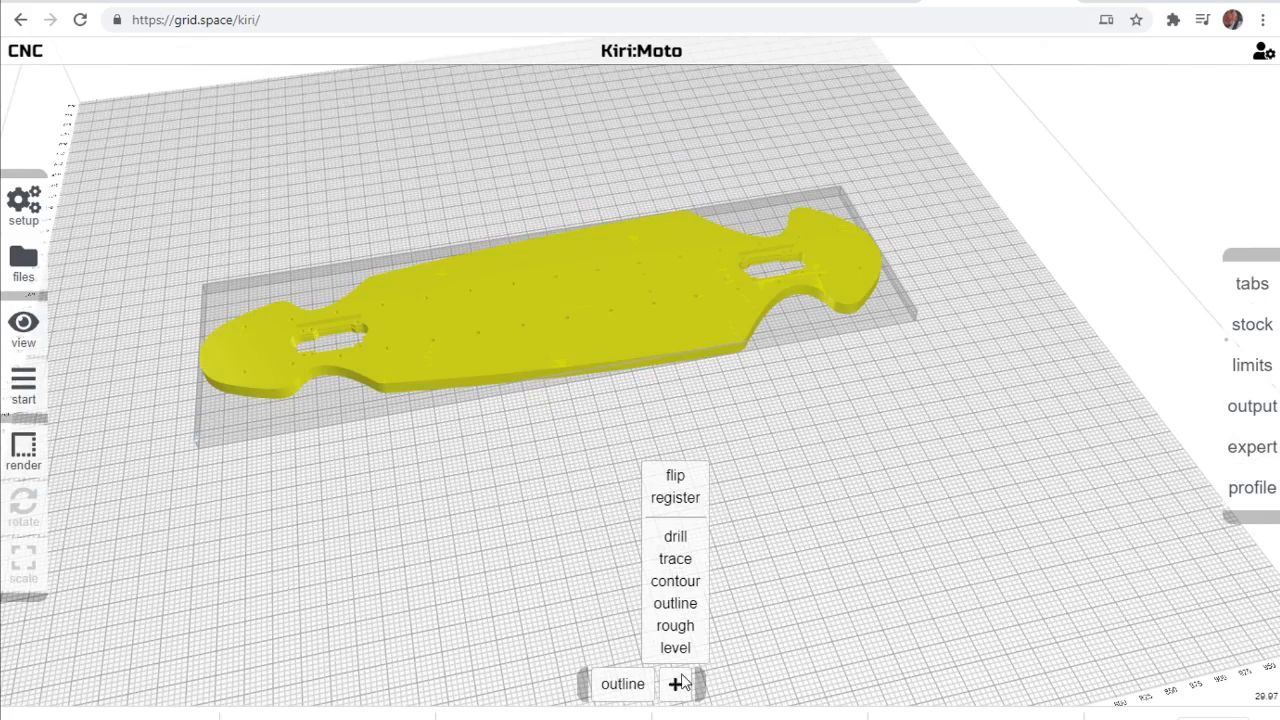
{"action": "left_click", "coordinate": [650, 676]}
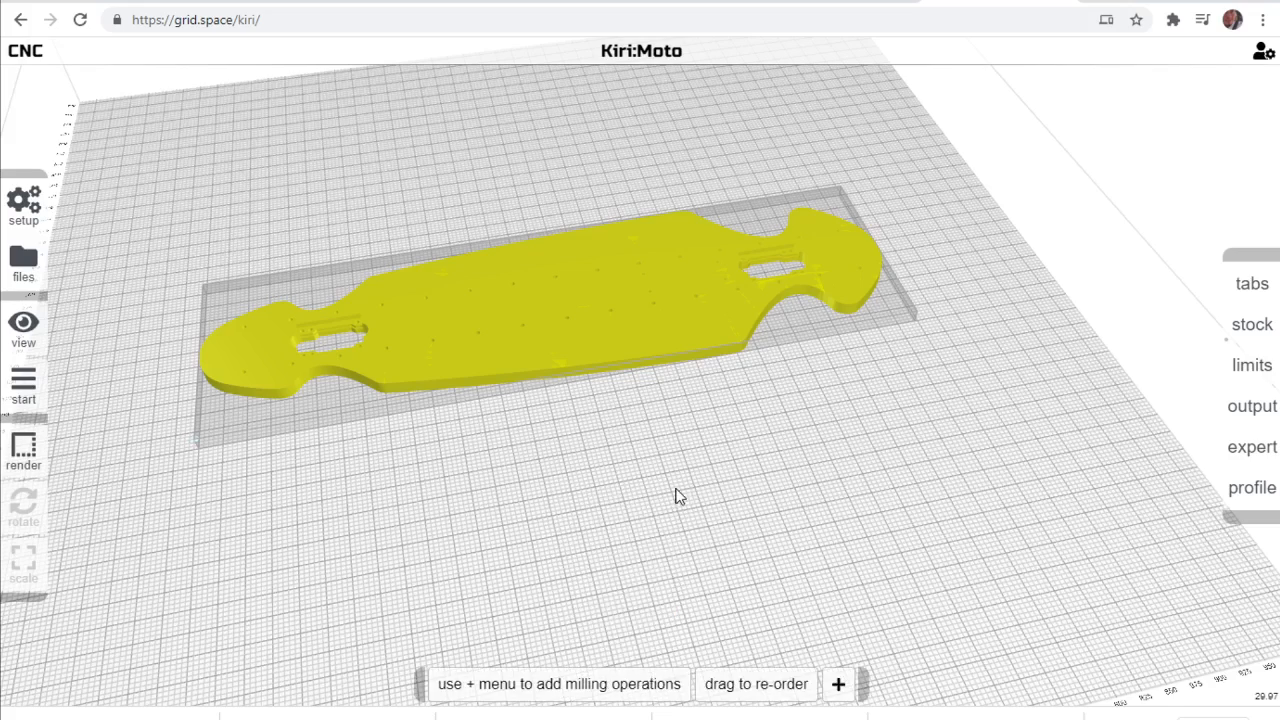
{"action": "right_click_drag", "start_coordinate": [704, 481], "coordinate": [857, 557]}
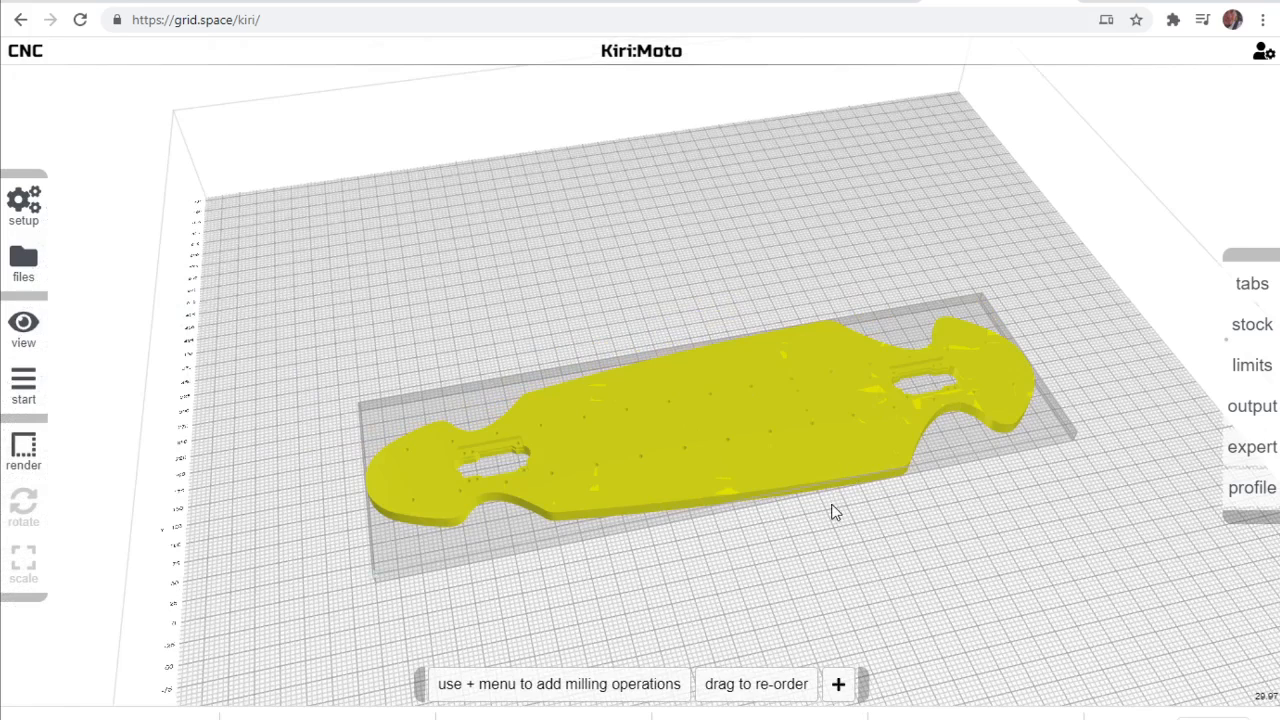
Add a rough milling operation using the End 3/16 tool and check its step down, feed rate and leave stock settings.
{"action": "mouse_move", "coordinate": [839, 690]}
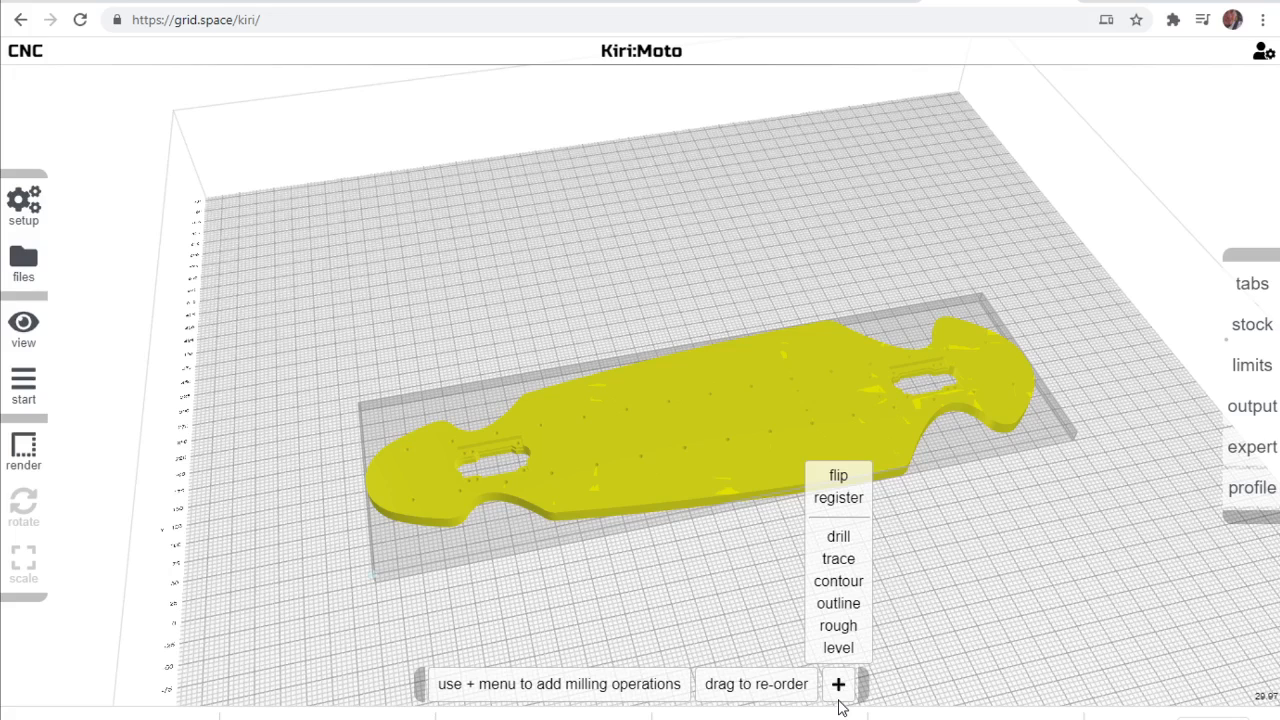
{"action": "left_click", "coordinate": [836, 626]}
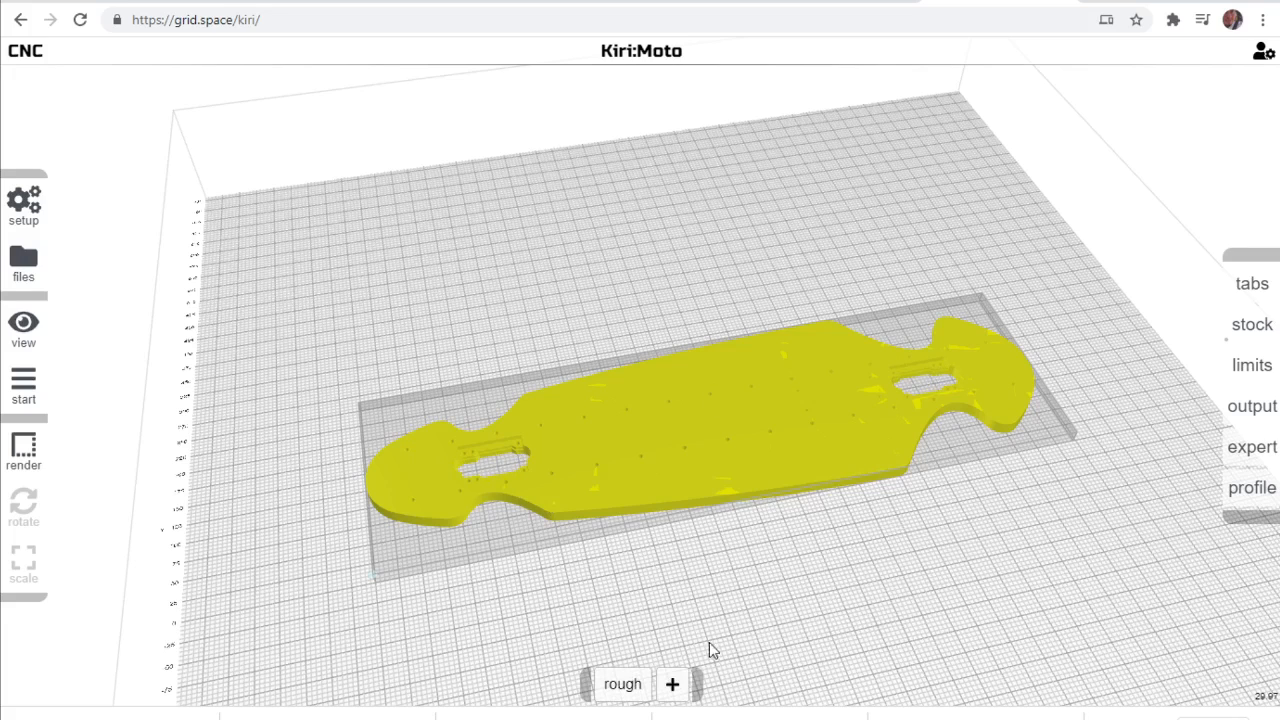
{"action": "mouse_move", "coordinate": [622, 680]}
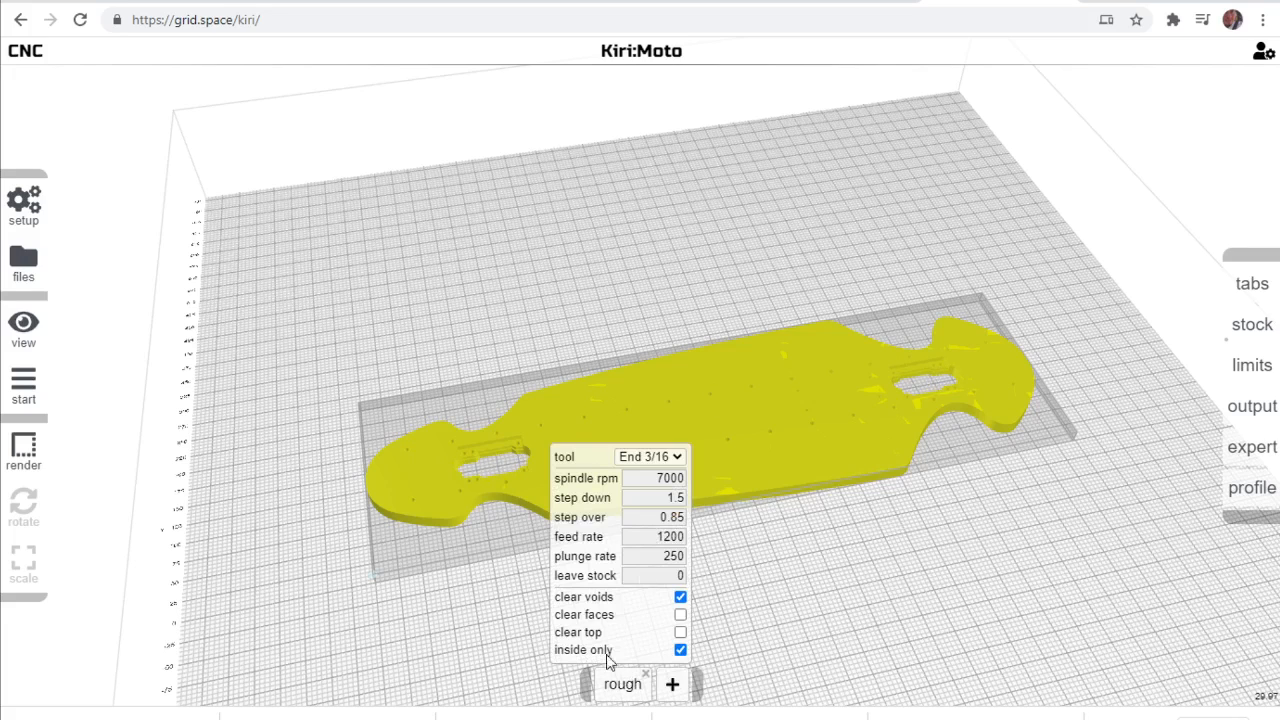
{"action": "left_click", "coordinate": [638, 459]}
{"action": "left_click", "coordinate": [652, 473]}
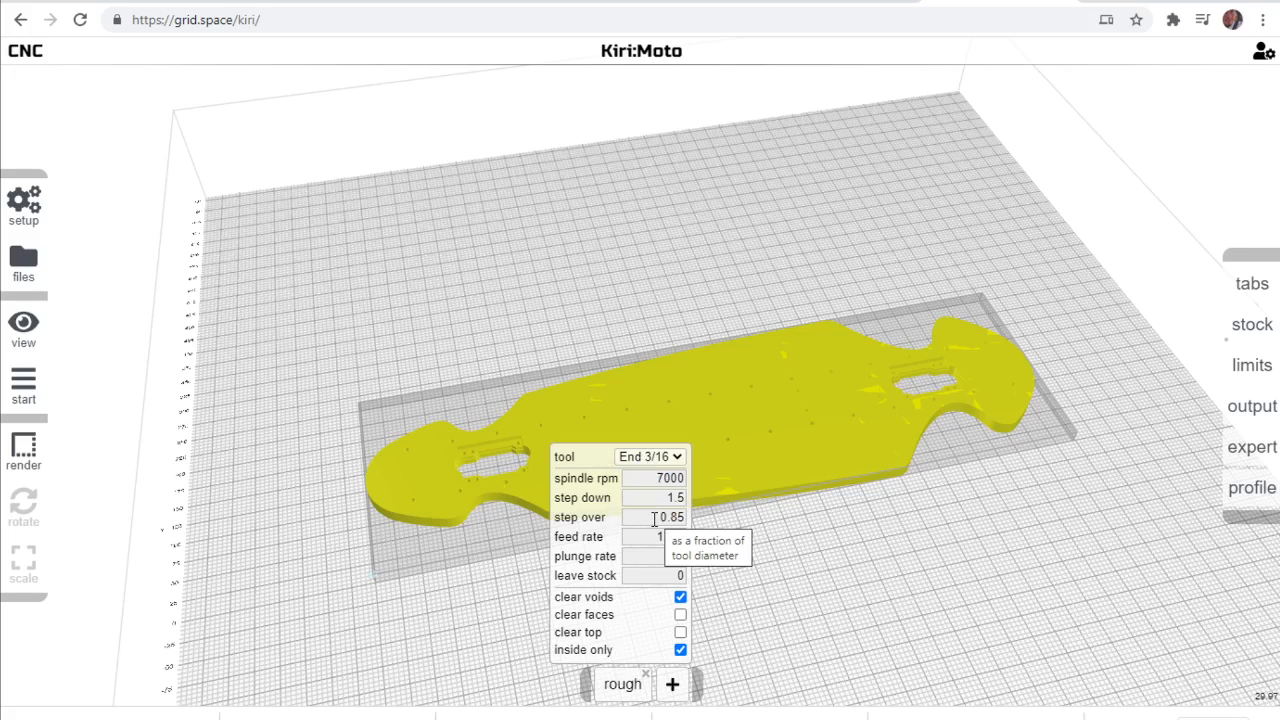
{"action": "left_click_drag", "start_coordinate": [656, 516], "coordinate": [682, 494]}
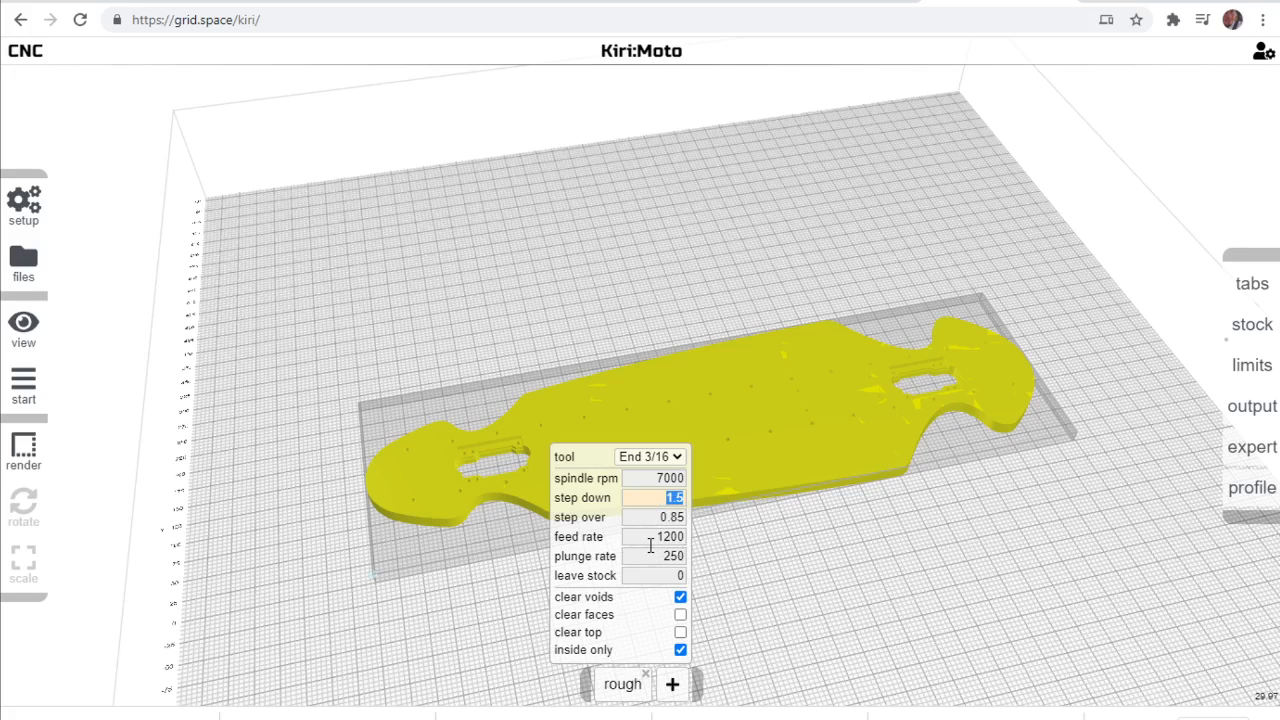
{"action": "left_click_drag", "start_coordinate": [663, 537], "coordinate": [685, 540]}
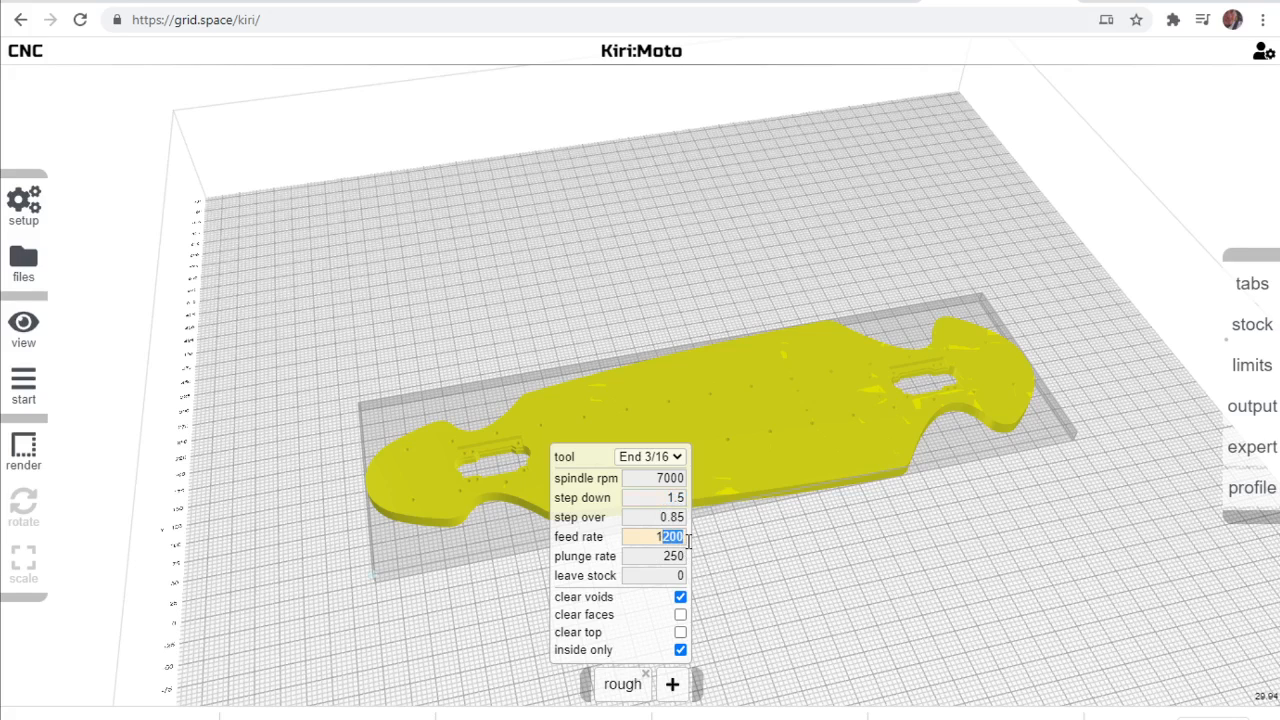
{"action": "left_click", "coordinate": [657, 537]}
{"action": "left_click_drag", "start_coordinate": [674, 575], "coordinate": [693, 581]}
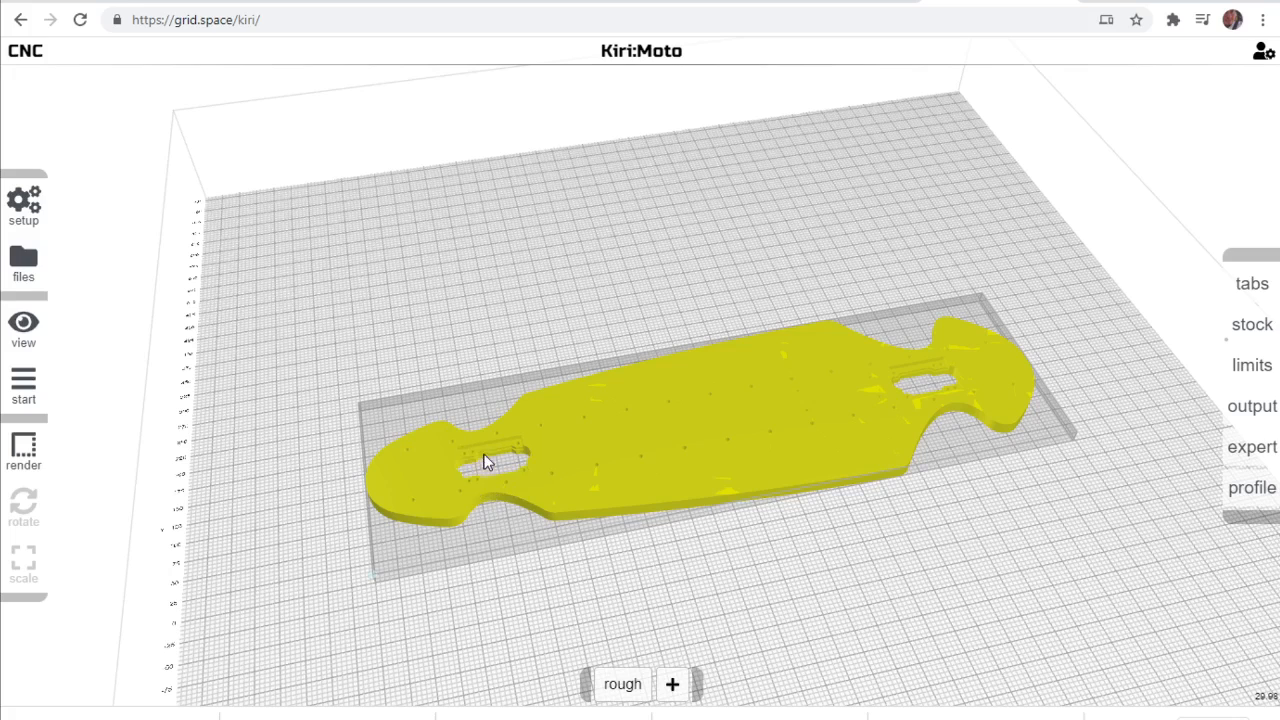
{"action": "mouse_move", "coordinate": [622, 682]}
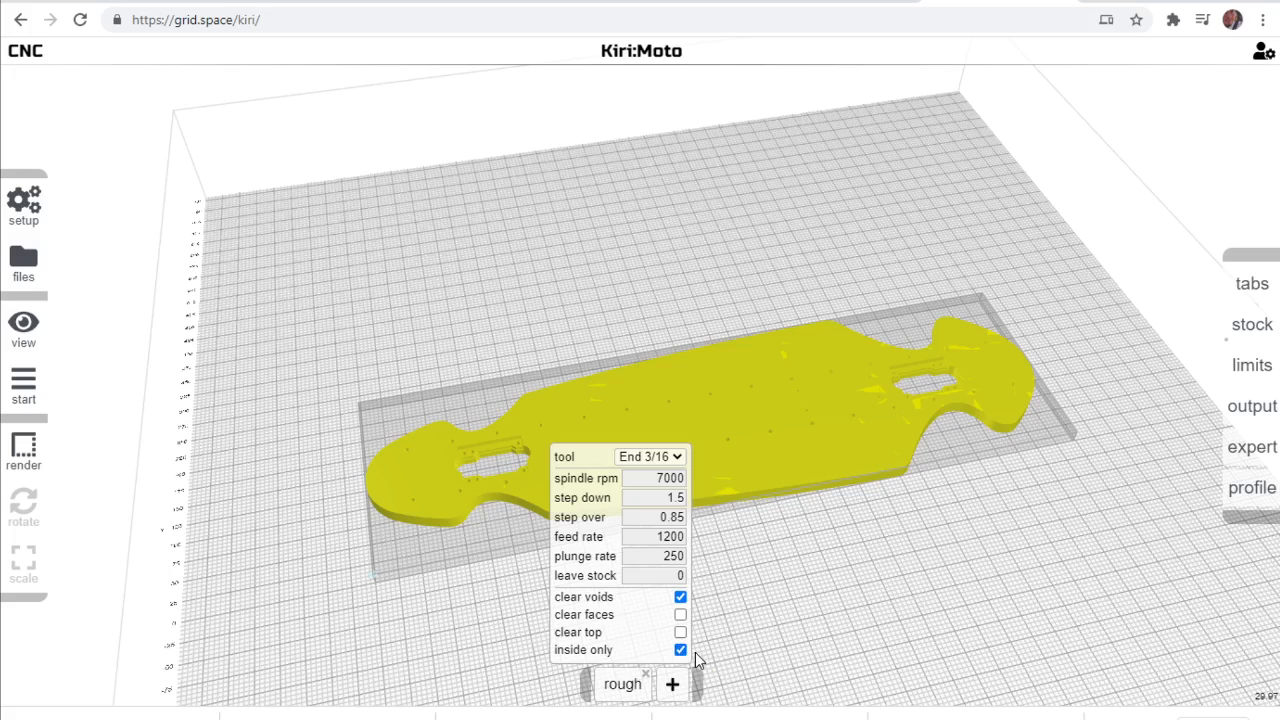
Add an outline milling operation after the roughing and check its feed and plunge rates.
{"action": "mouse_move", "coordinate": [672, 686]}
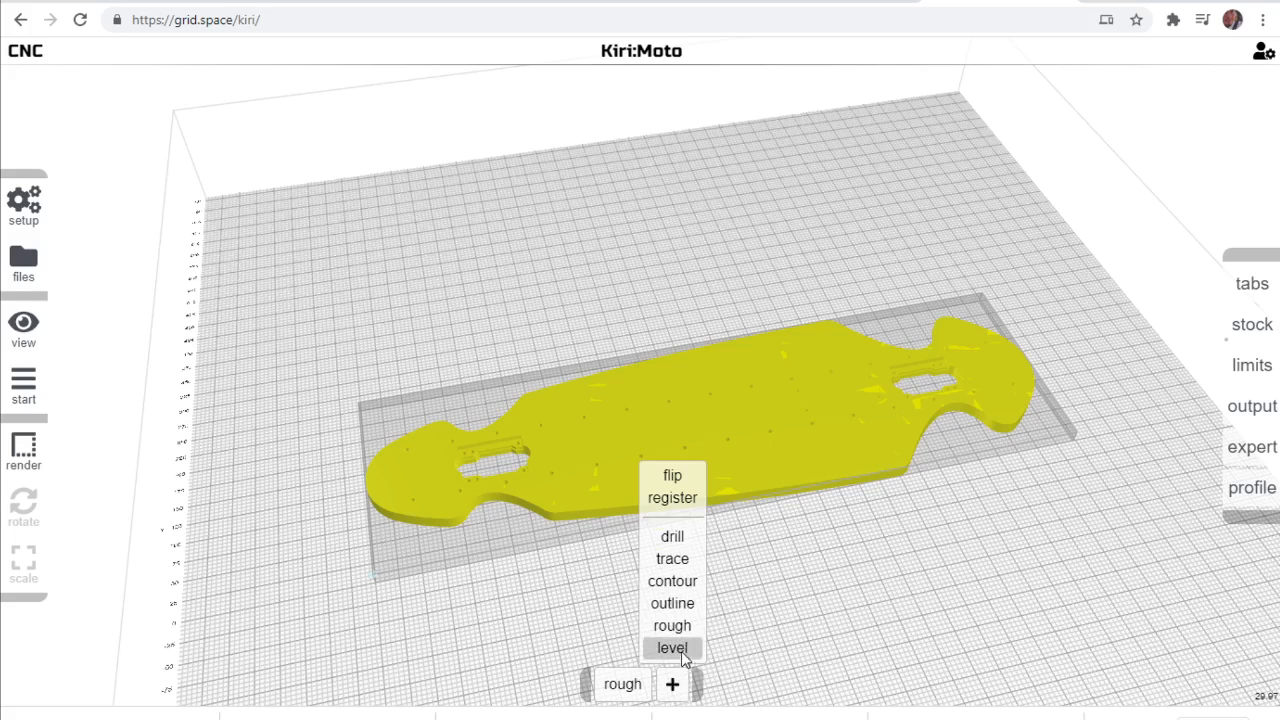
{"action": "left_click", "coordinate": [672, 603]}
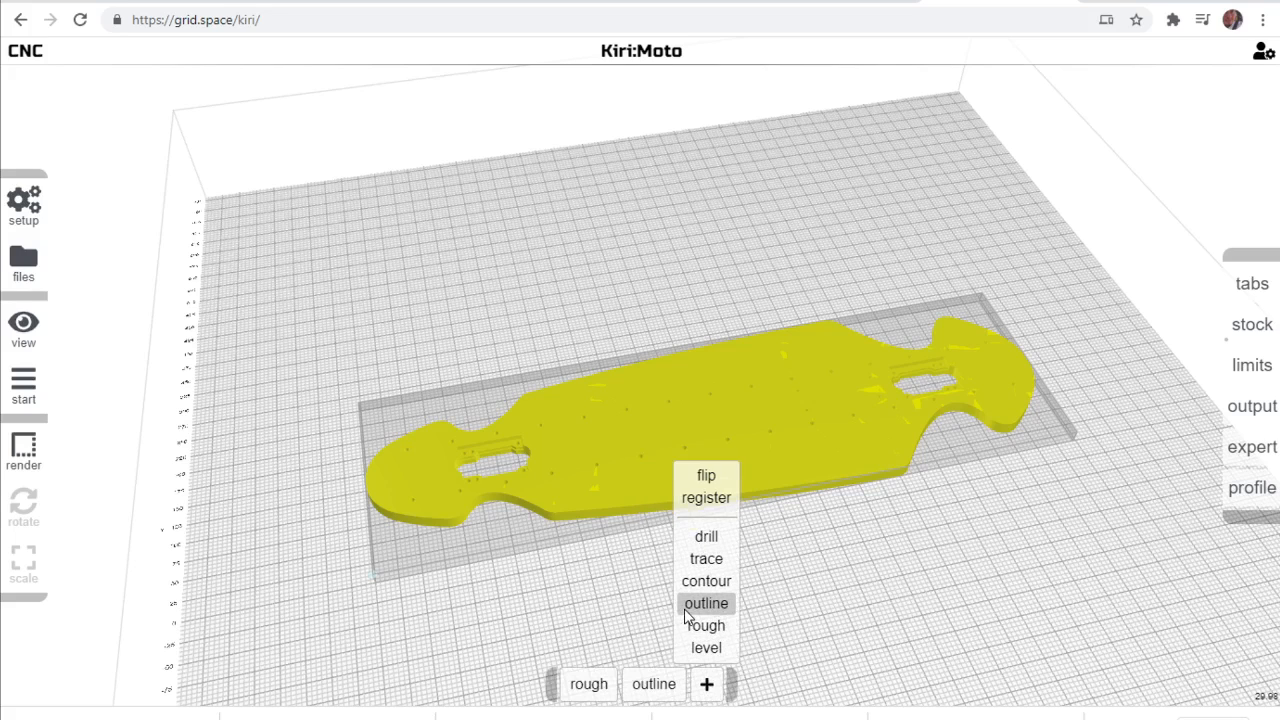
{"action": "mouse_move", "coordinate": [654, 686]}
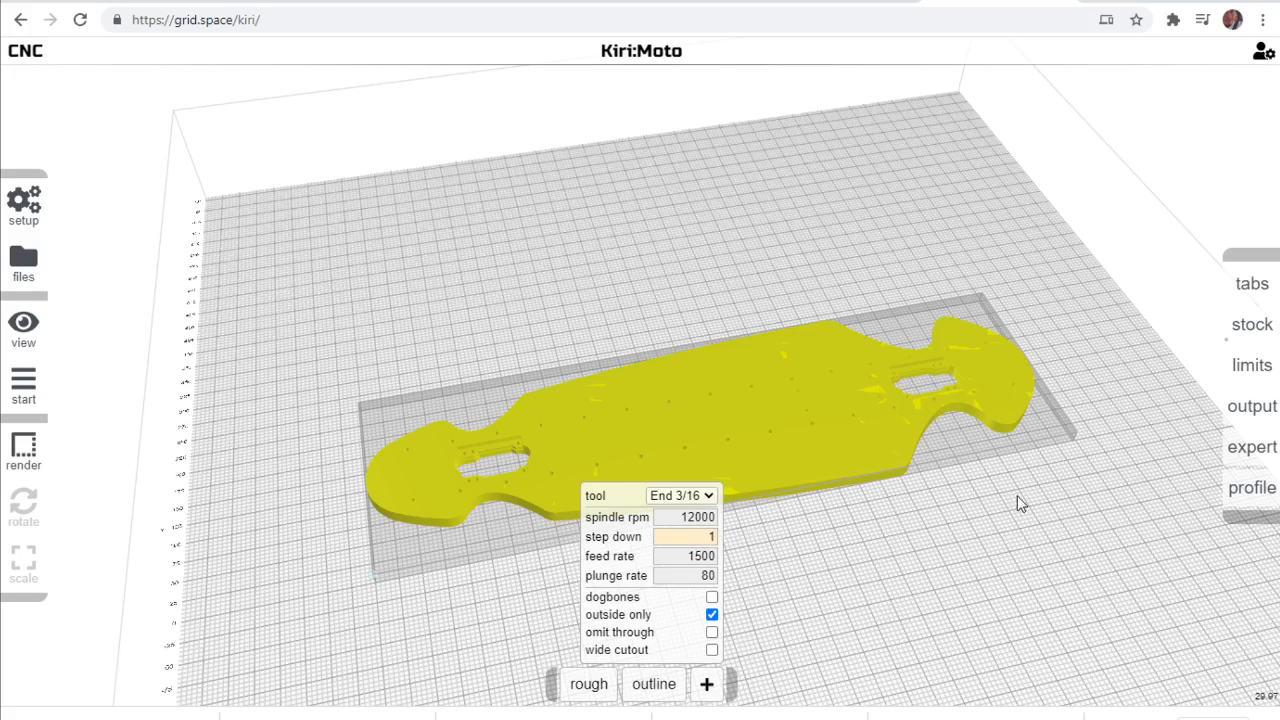
{"action": "left_click_drag", "start_coordinate": [686, 556], "coordinate": [718, 556]}
{"action": "left_click", "coordinate": [701, 576]}
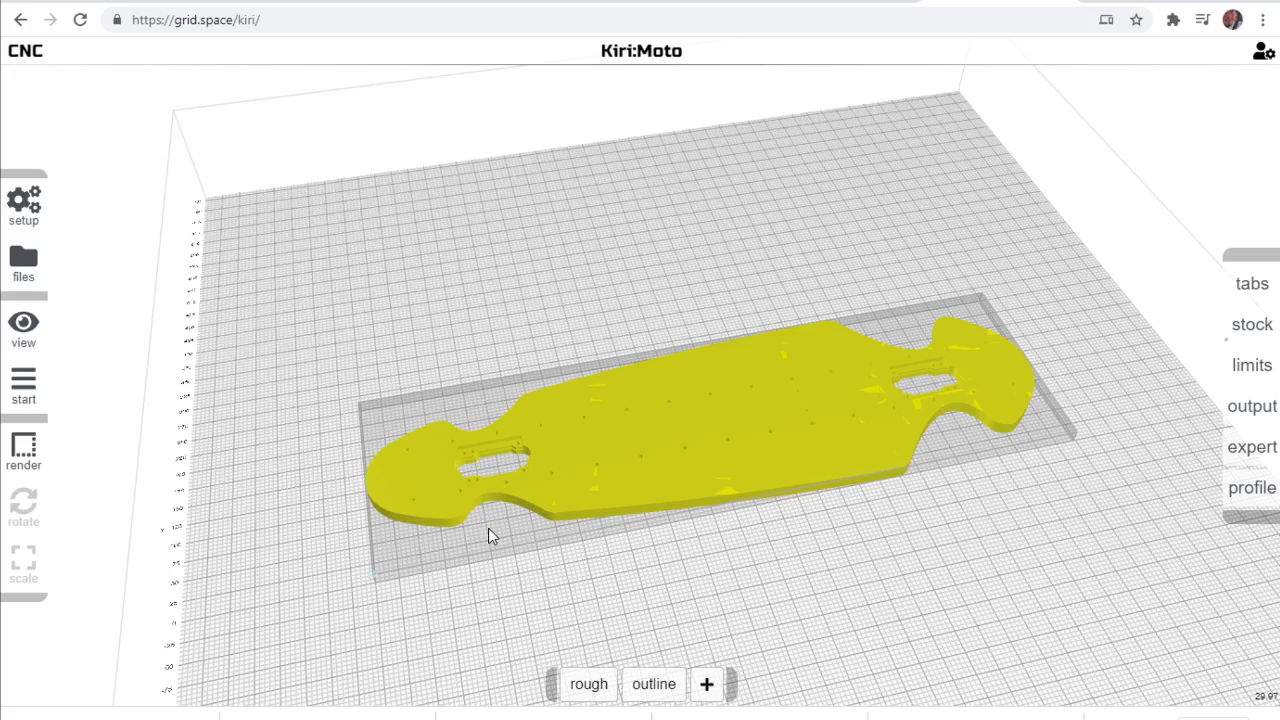
Generate the toolpath preview and scrub back and forth through its final moves to inspect the outline cut.
{"action": "mouse_move", "coordinate": [20, 210]}
{"action": "mouse_move", "coordinate": [30, 392]}
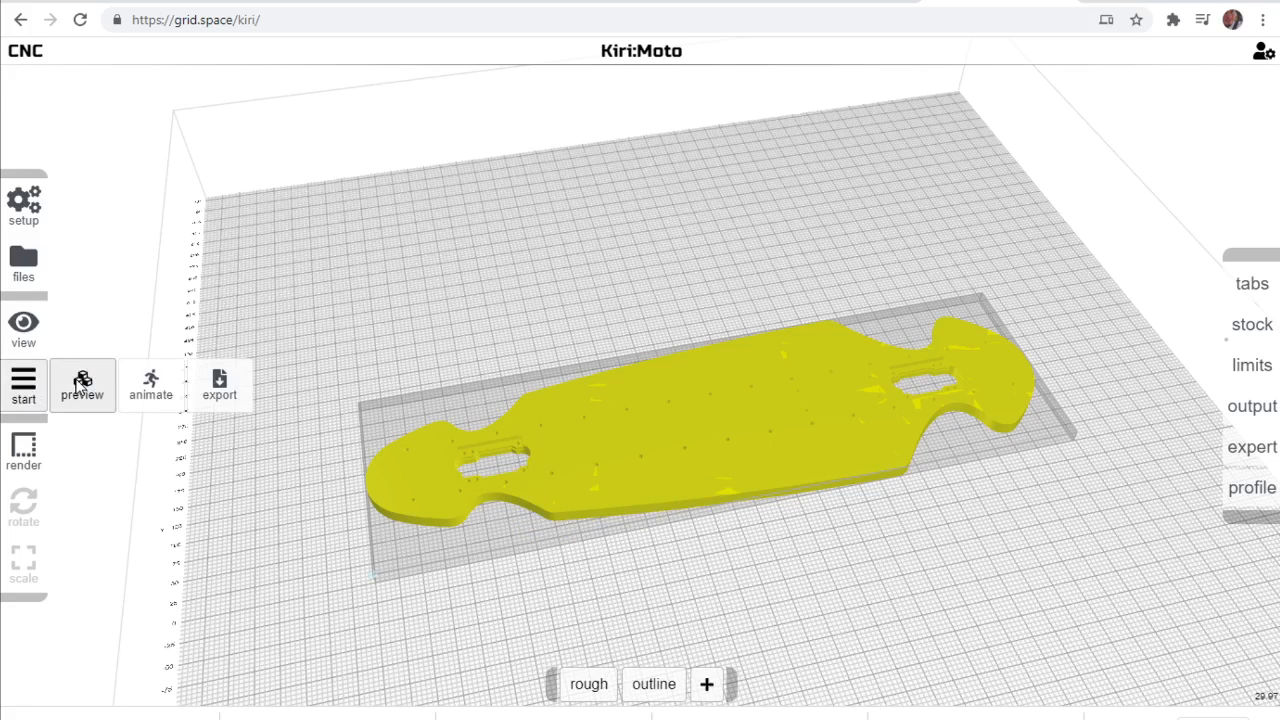
{"action": "left_click", "coordinate": [80, 385]}
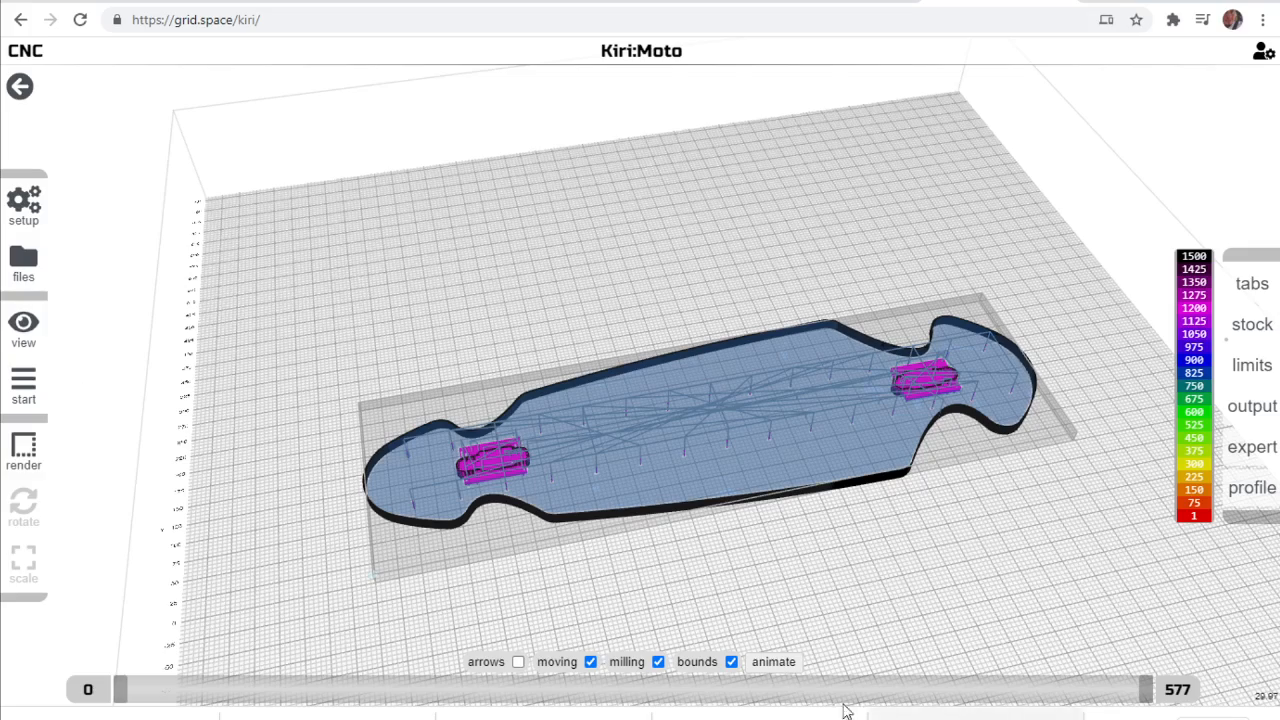
{"action": "left_click_drag", "start_coordinate": [459, 378], "coordinate": [448, 330]}
{"action": "scroll", "coordinate": [566, 483], "scroll_direction": "up", "scroll_amount": 10}
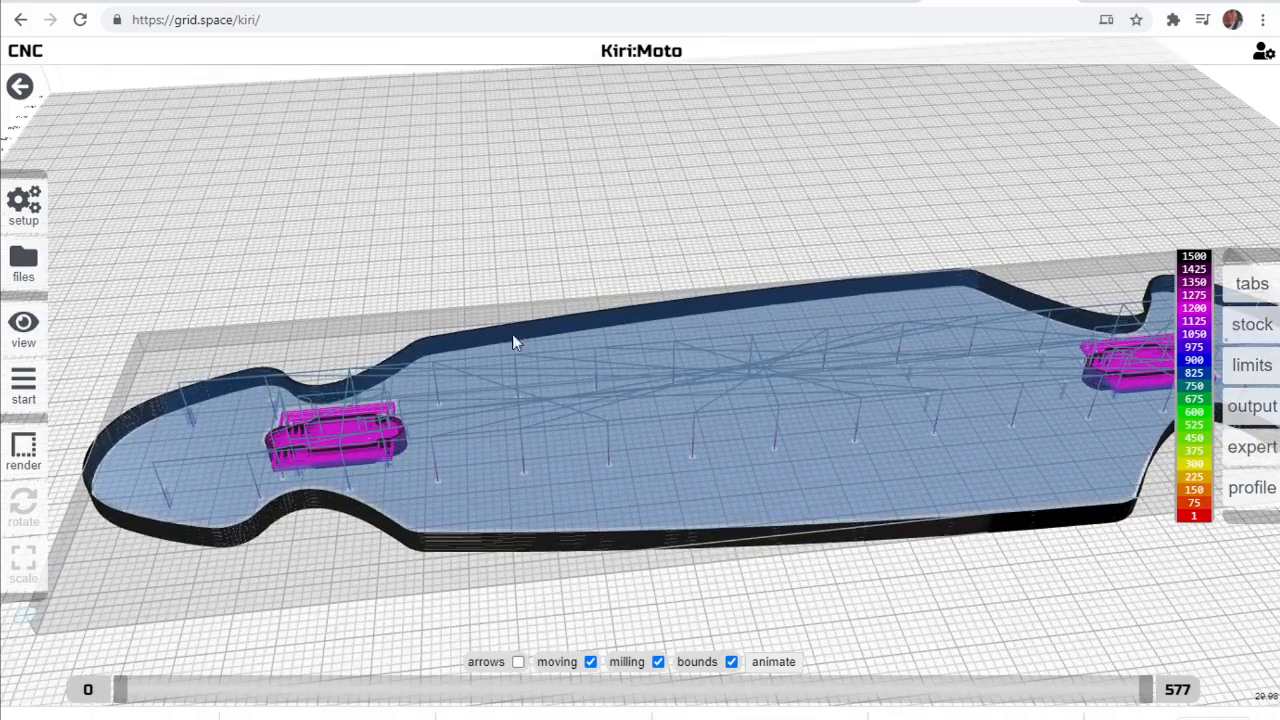
{"action": "left_click_drag", "start_coordinate": [468, 199], "coordinate": [511, 194]}
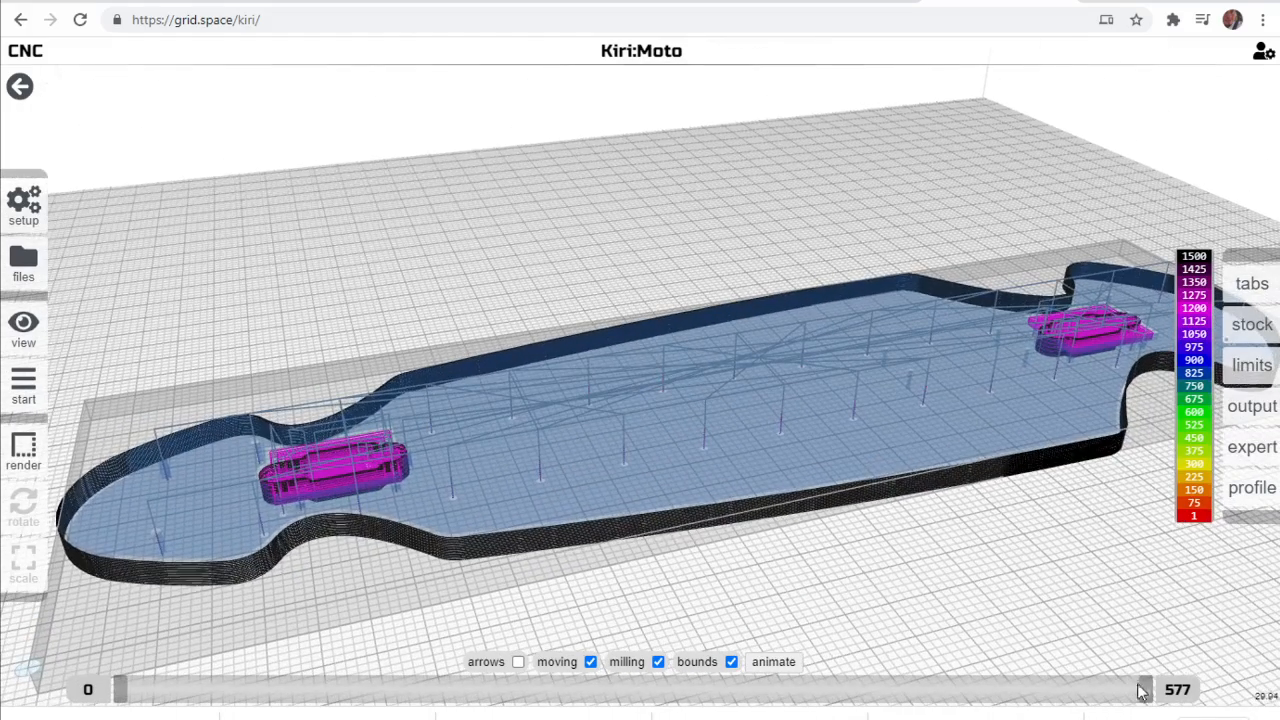
{"action": "left_click_drag", "start_coordinate": [1148, 697], "coordinate": [1032, 648]}
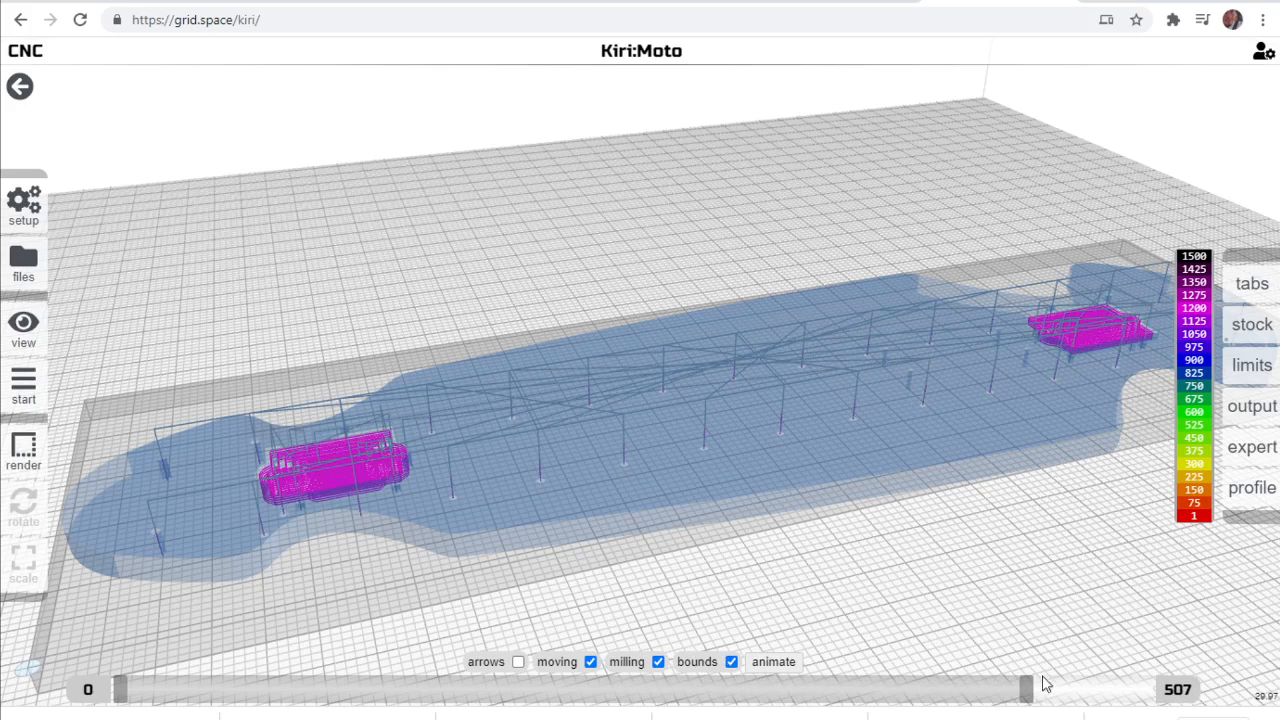
{"action": "left_click_drag", "start_coordinate": [1040, 700], "coordinate": [1157, 693]}
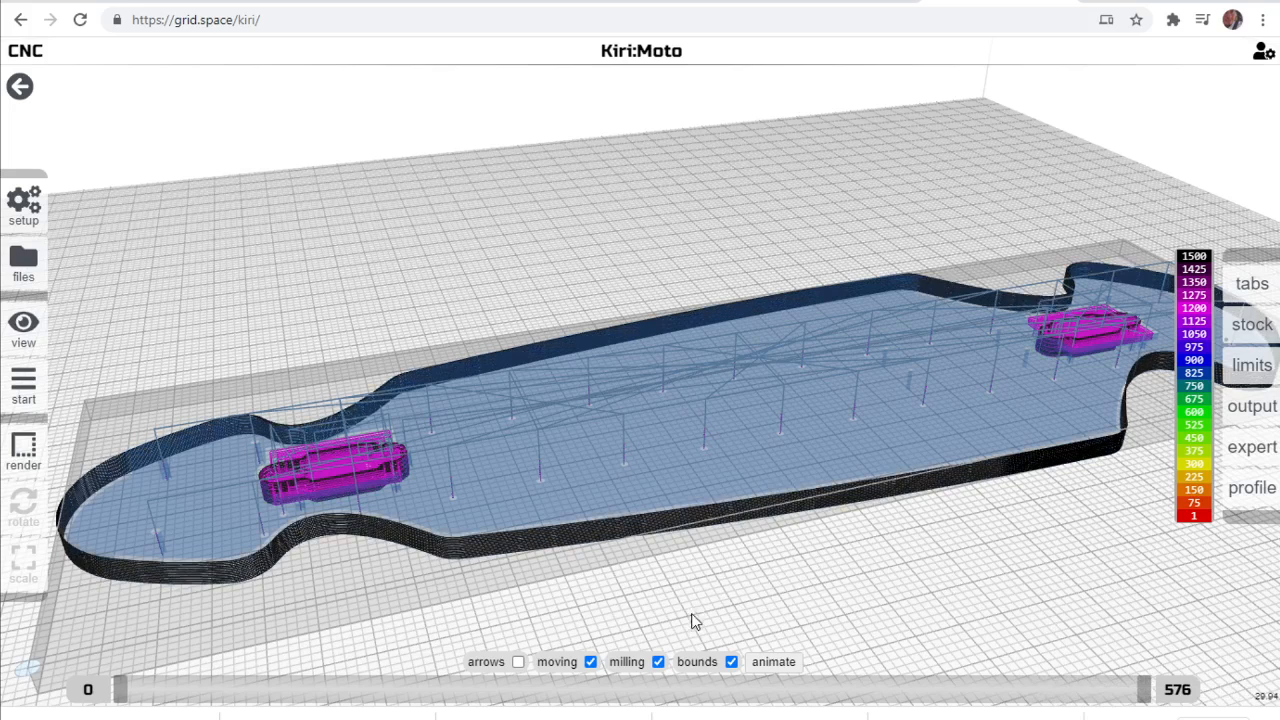
Start exporting the toolpath as G-code and select the default file name for replacement.
{"action": "mouse_move", "coordinate": [28, 385]}
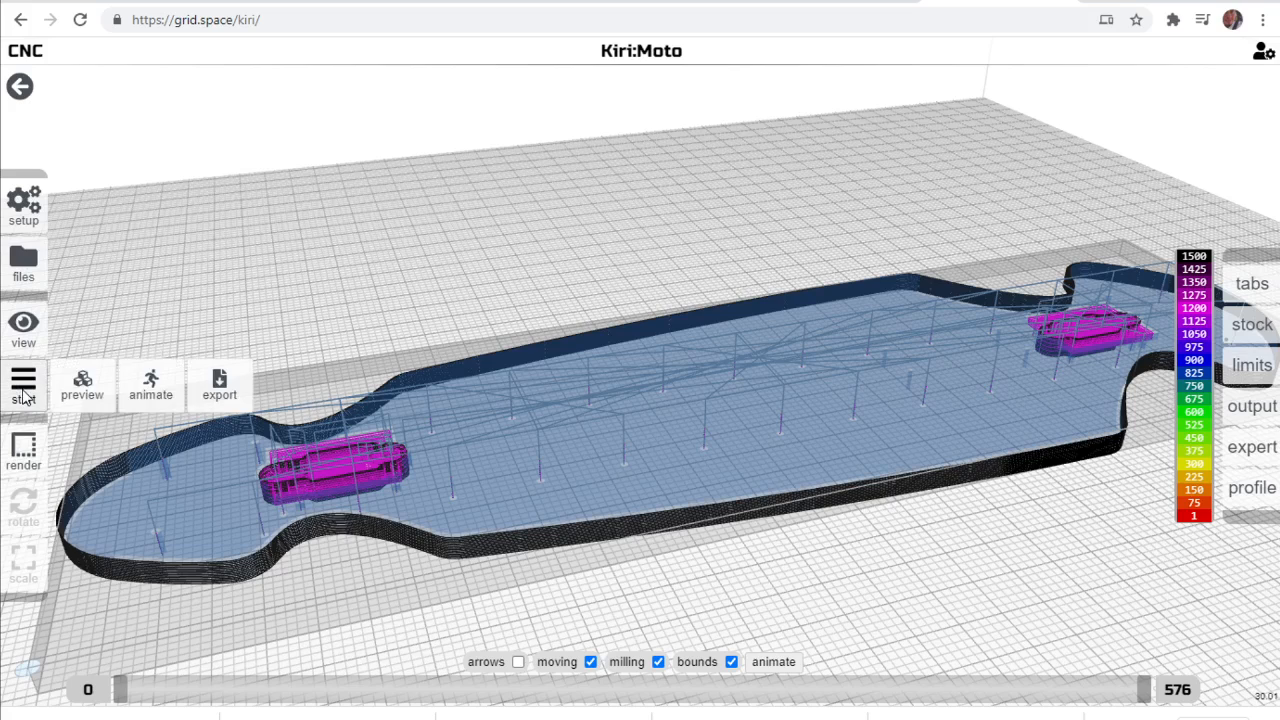
{"action": "left_click", "coordinate": [217, 378]}
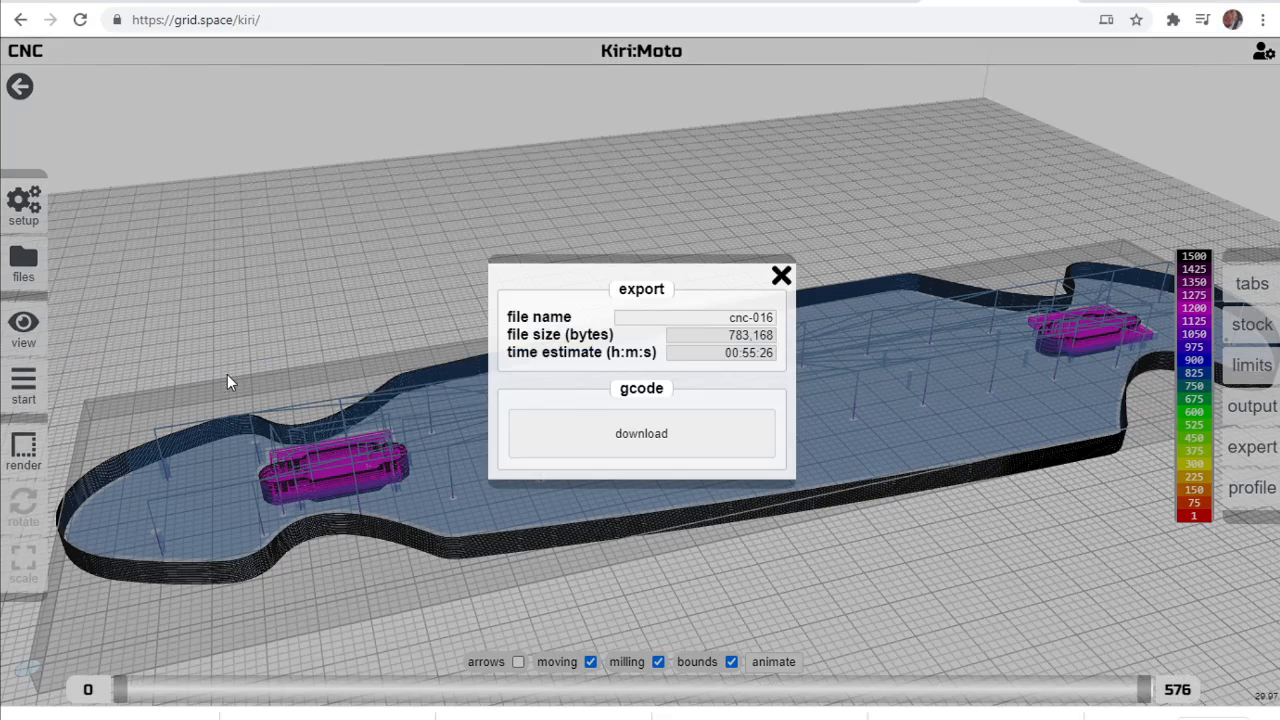
{"action": "left_click_drag", "start_coordinate": [731, 317], "coordinate": [777, 321]}
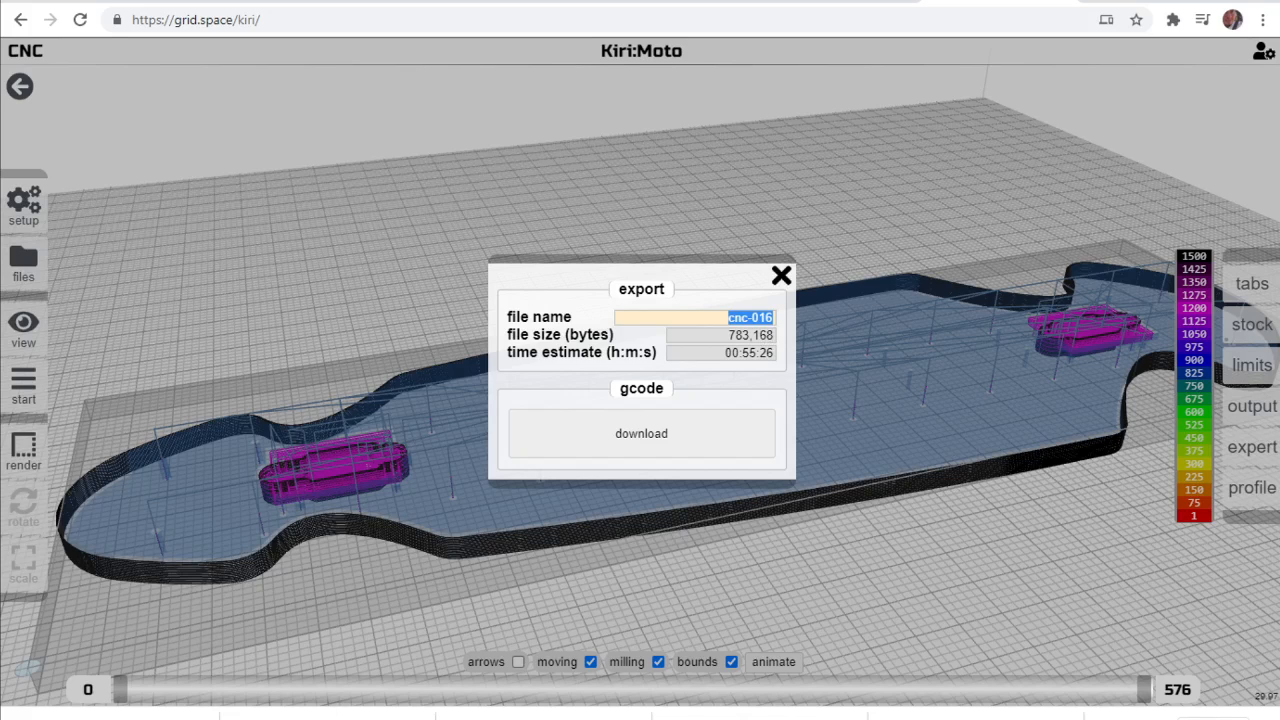
Switch to Calculator and work out the decimal value of 3 ÷ 16 for the tool size.
{"action": "key", "text": "alt+Tab"}
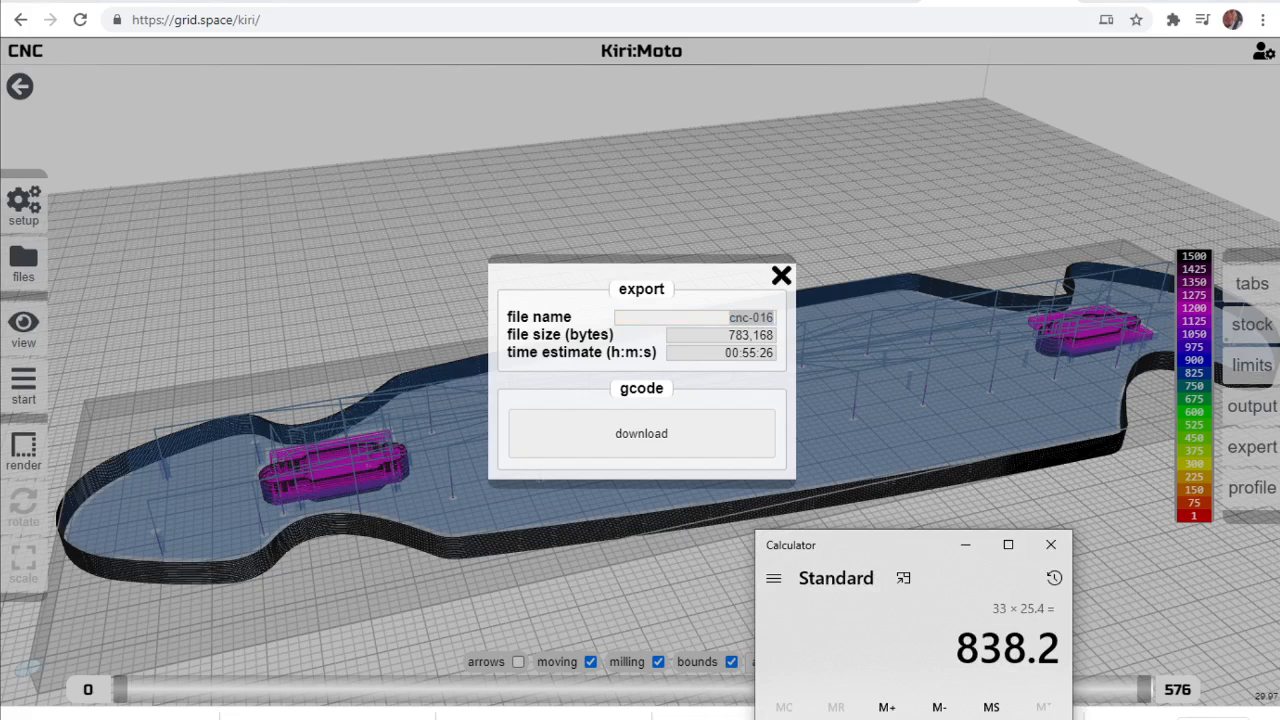
{"action": "left_click_drag", "start_coordinate": [901, 550], "coordinate": [996, 165]}
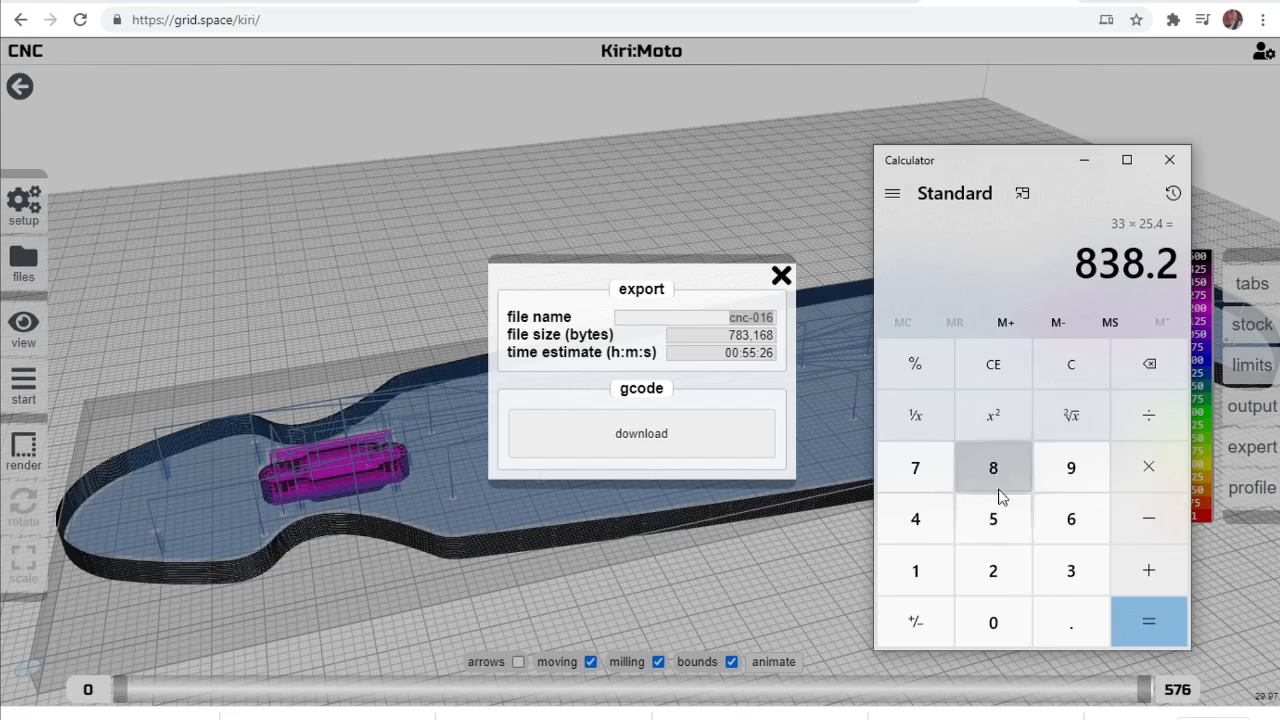
{"action": "left_click", "coordinate": [1071, 570]}
{"action": "key", "text": "plus"}
{"action": "left_click", "coordinate": [915, 570]}
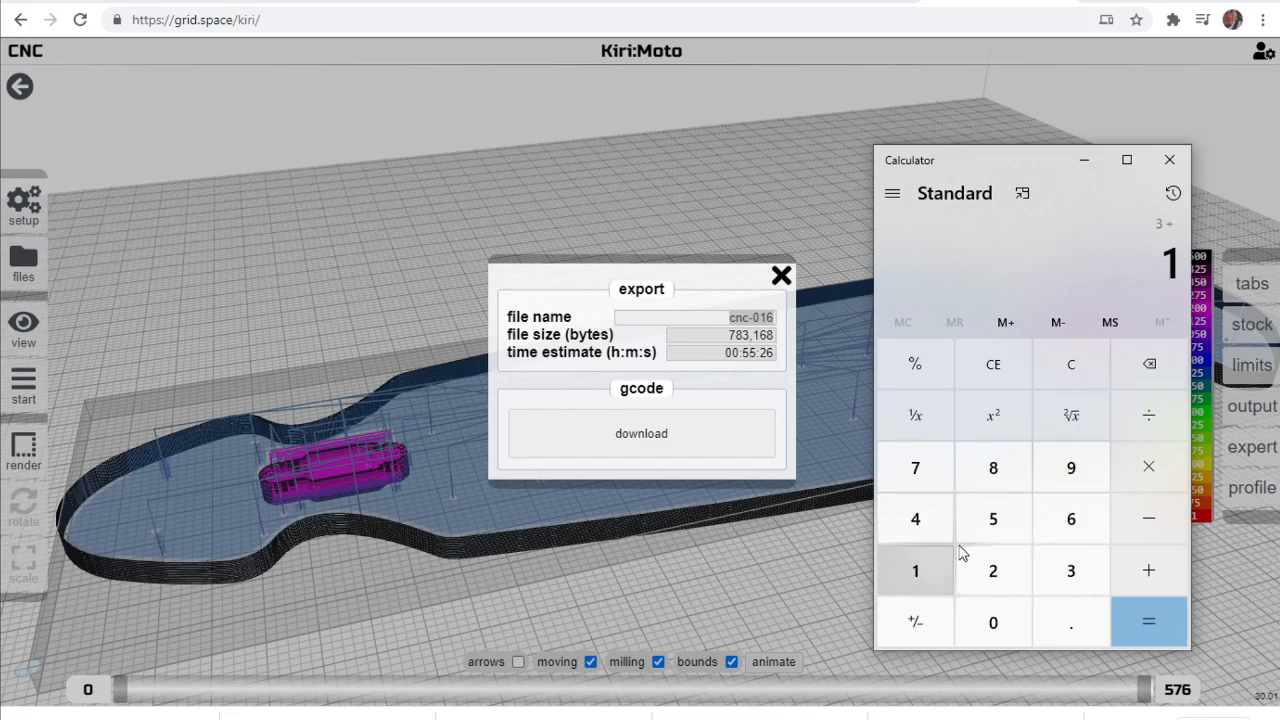
{"action": "left_click", "coordinate": [1070, 520]}
{"action": "left_click", "coordinate": [1158, 622]}
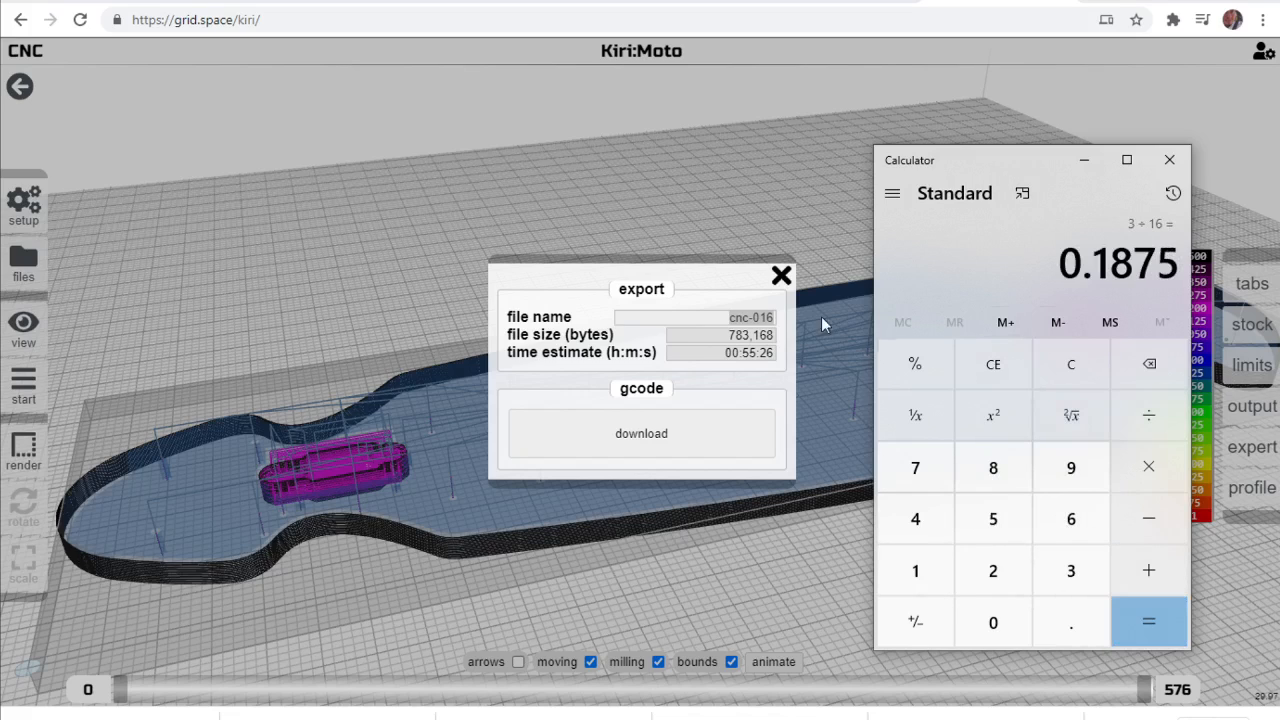
Return to Kiri:Moto, export the G-code under the file name LB530Wco1875, download it and close the export dialog.
{"action": "left_click", "coordinate": [697, 319]}
{"action": "left_click_drag", "start_coordinate": [731, 318], "coordinate": [755, 321]}
{"action": "left_click", "coordinate": [679, 394]}
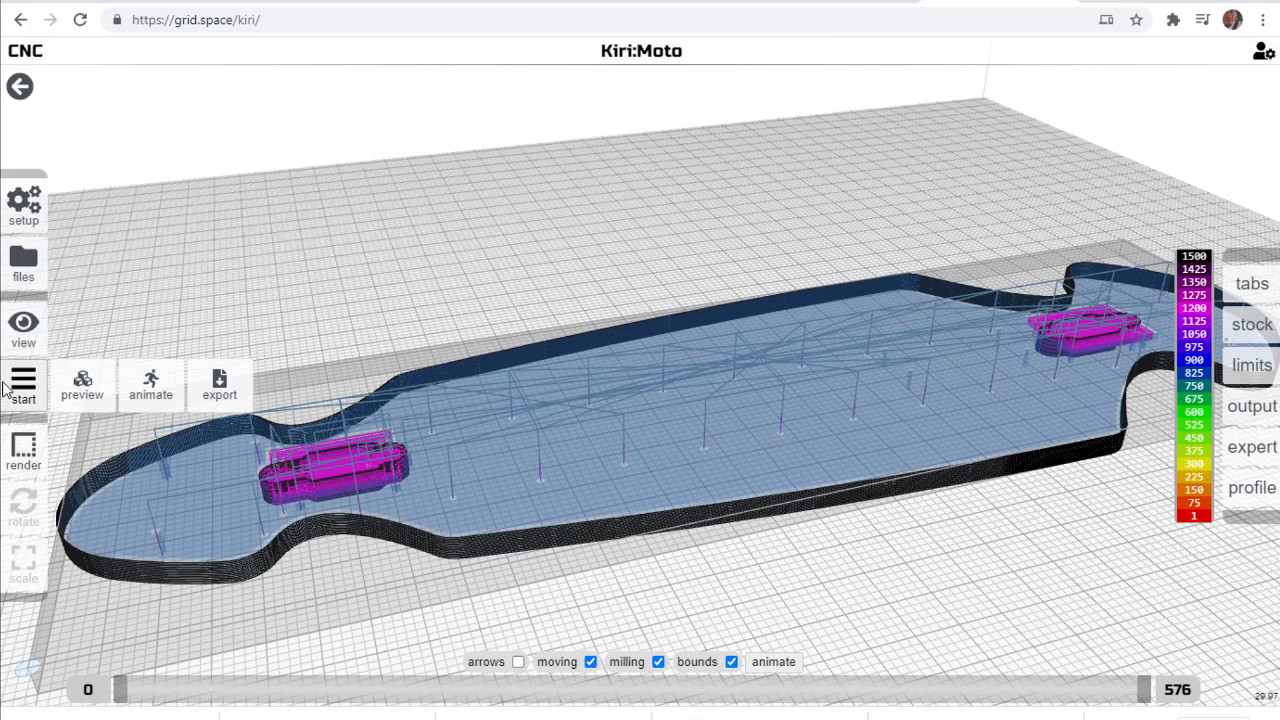
{"action": "key", "text": "x"}
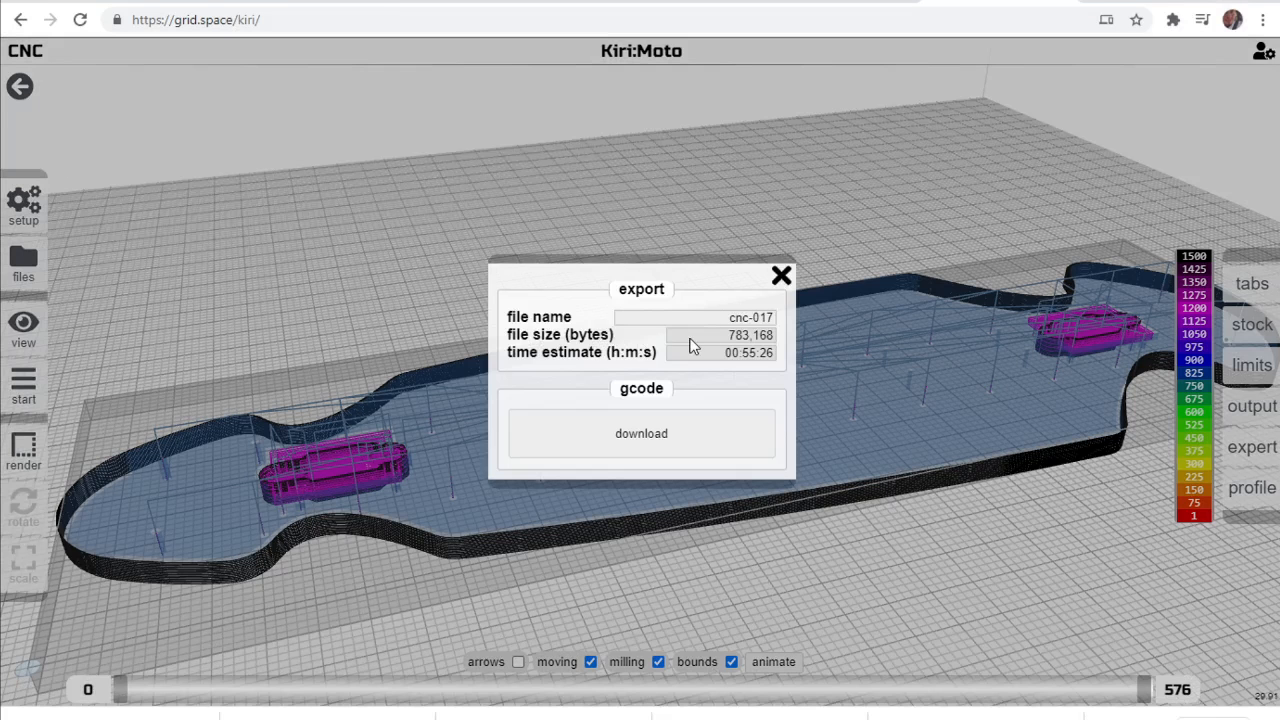
{"action": "left_click_drag", "start_coordinate": [730, 317], "coordinate": [772, 324]}
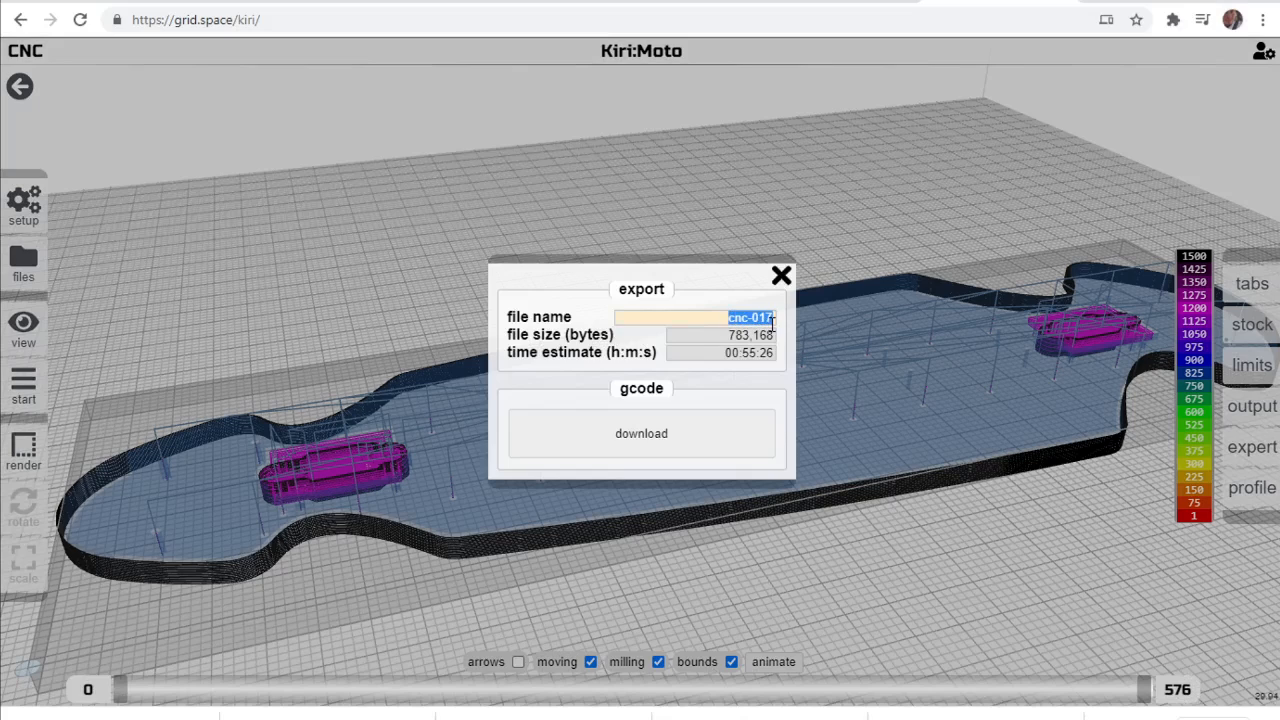
{"action": "type", "text": "L"}
{"action": "type", "text": "B53"}
{"action": "type", "text": "Wo"}
{"action": "type", "text": "o1"}
{"action": "type", "text": "875"}
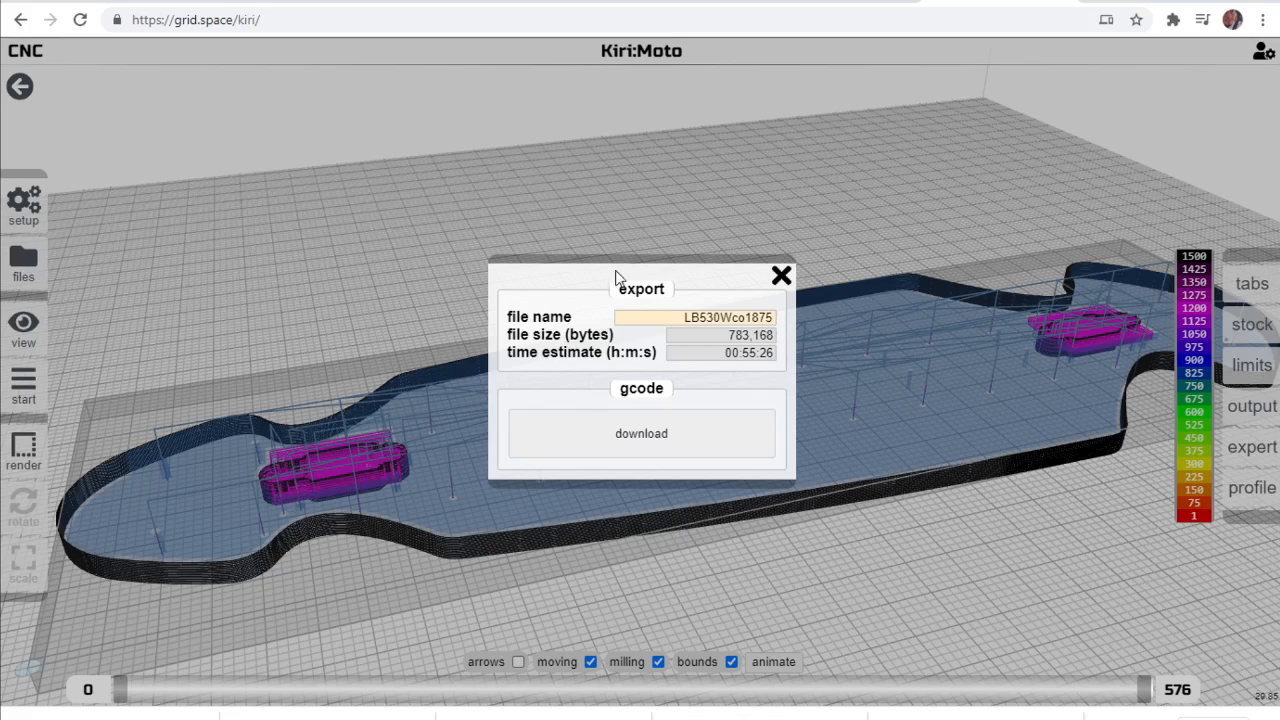
{"action": "left_click", "coordinate": [594, 440]}
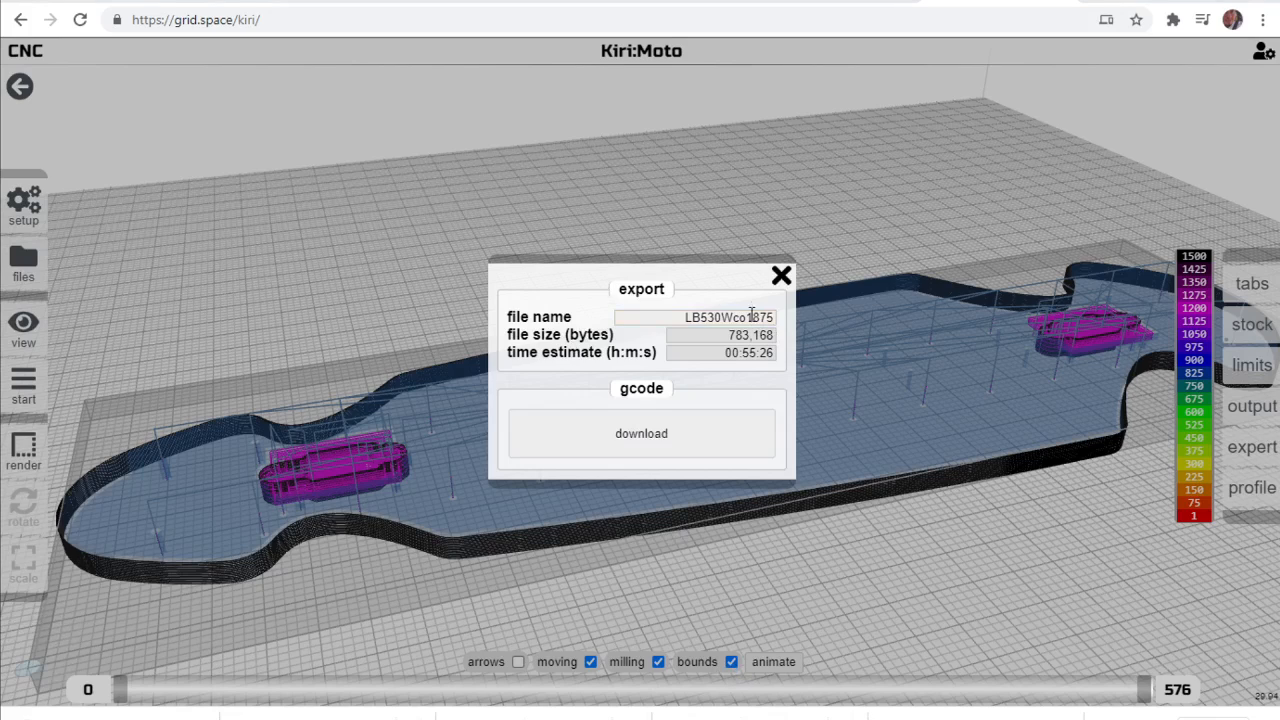
{"action": "left_click", "coordinate": [782, 277]}
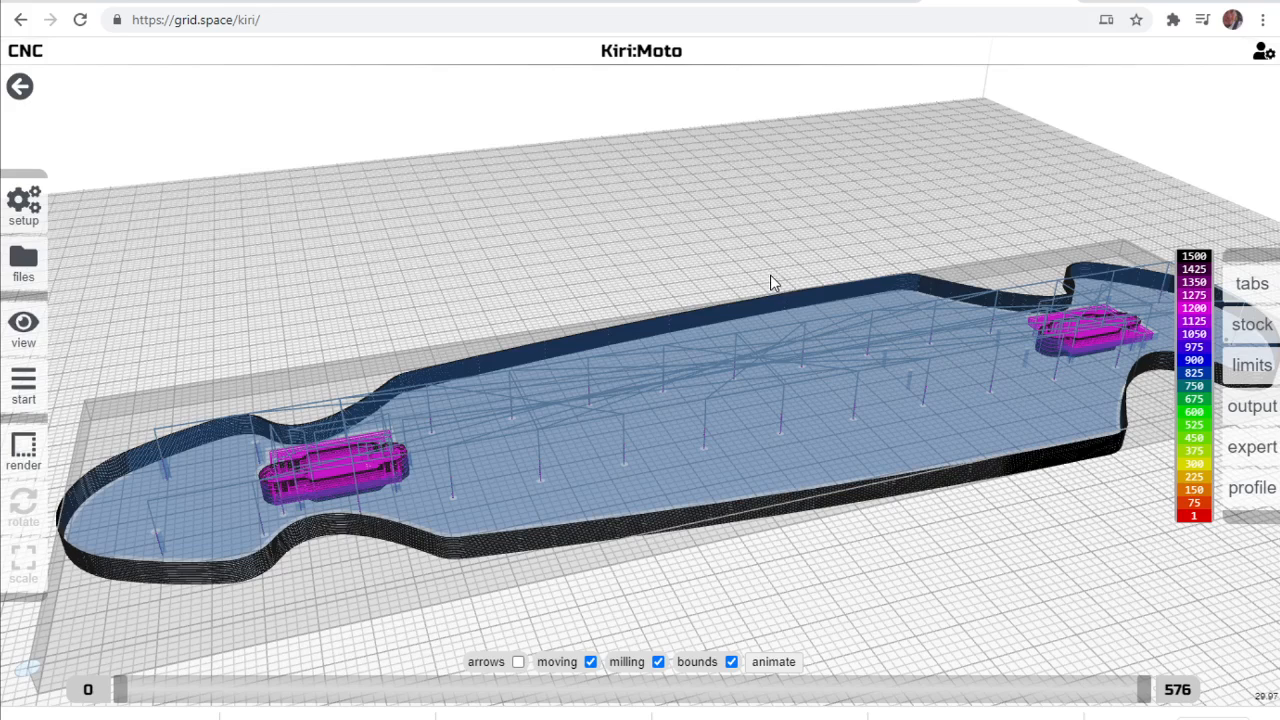
Switch to LaserGRBL, decline the offered version update and reposition its window.
{"action": "left_click", "coordinate": [563, 715]}
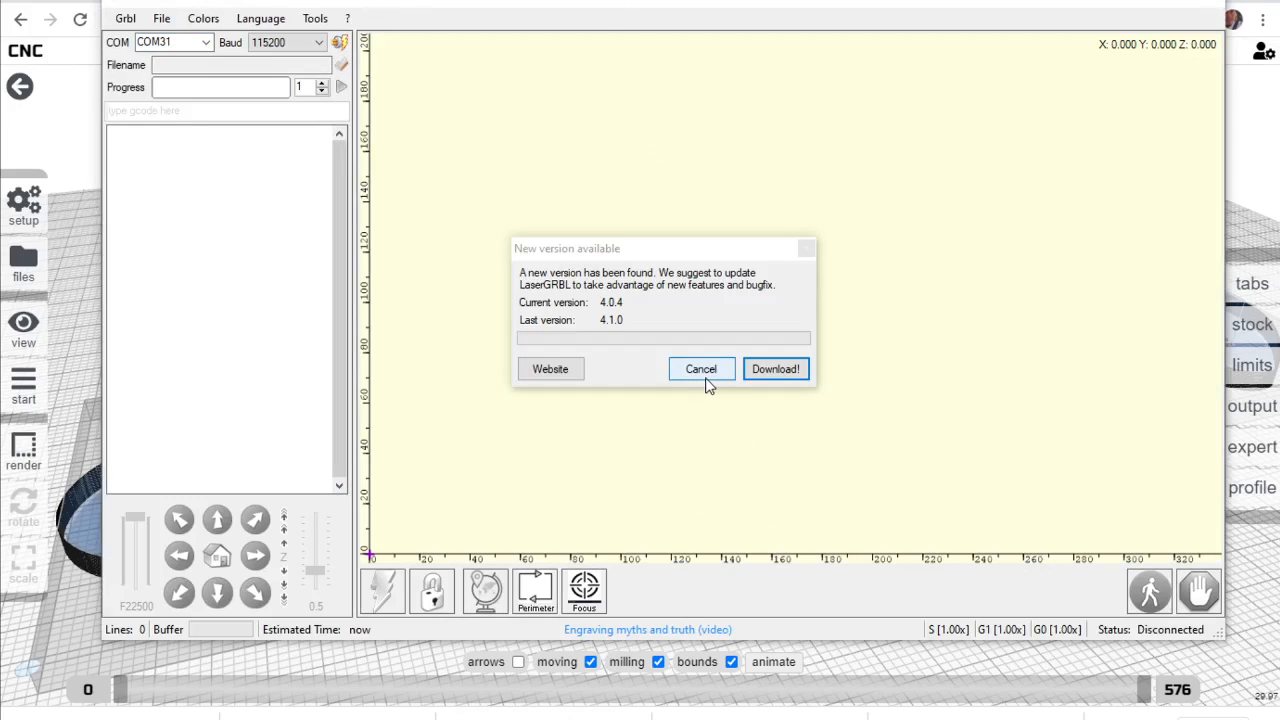
{"action": "left_click", "coordinate": [706, 375]}
{"action": "left_click_drag", "start_coordinate": [344, 3], "coordinate": [294, 7]}
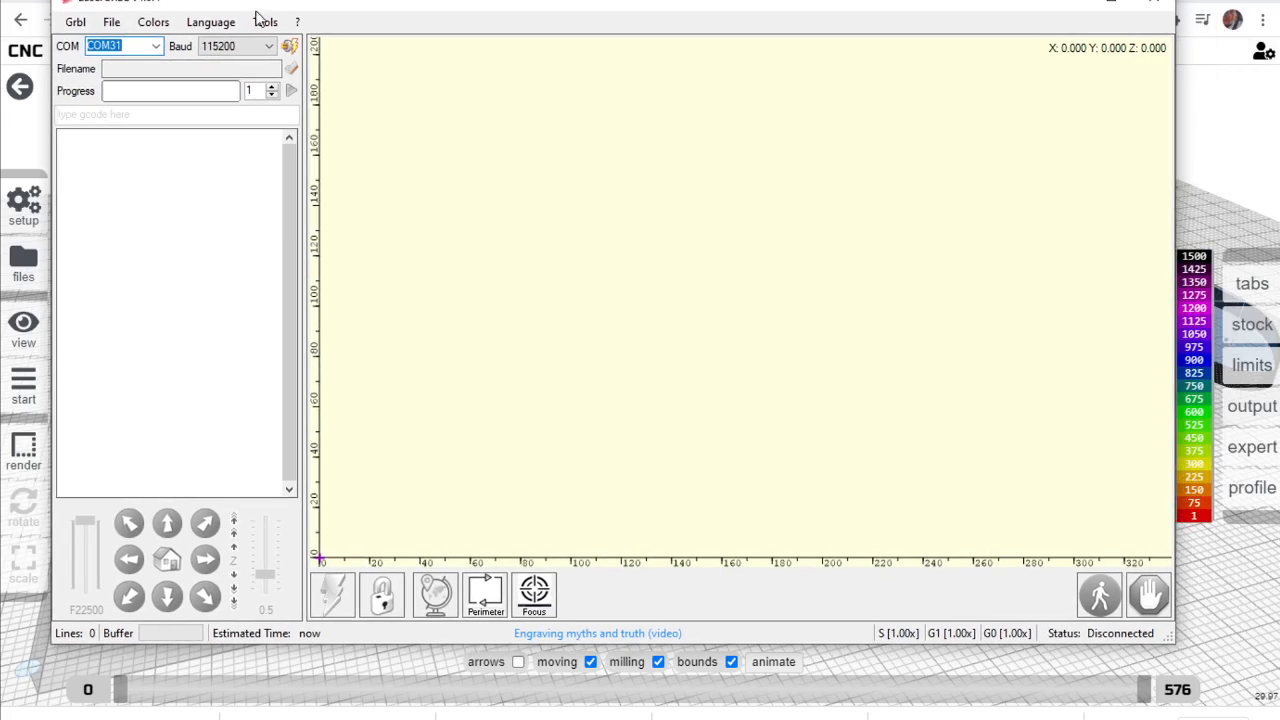
Load the LB530Wco1875 G-code file from the Downloads folder.
{"action": "left_click", "coordinate": [77, 22]}
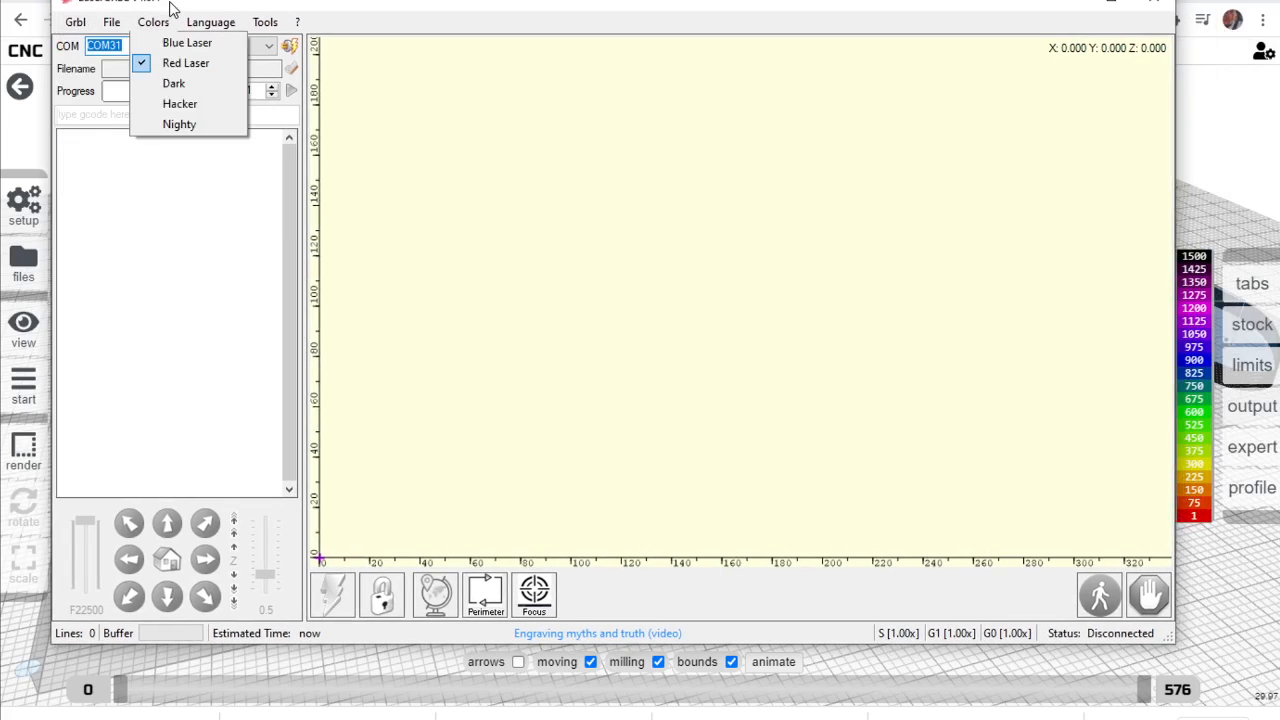
{"action": "left_click", "coordinate": [171, 8]}
{"action": "left_click", "coordinate": [289, 46]}
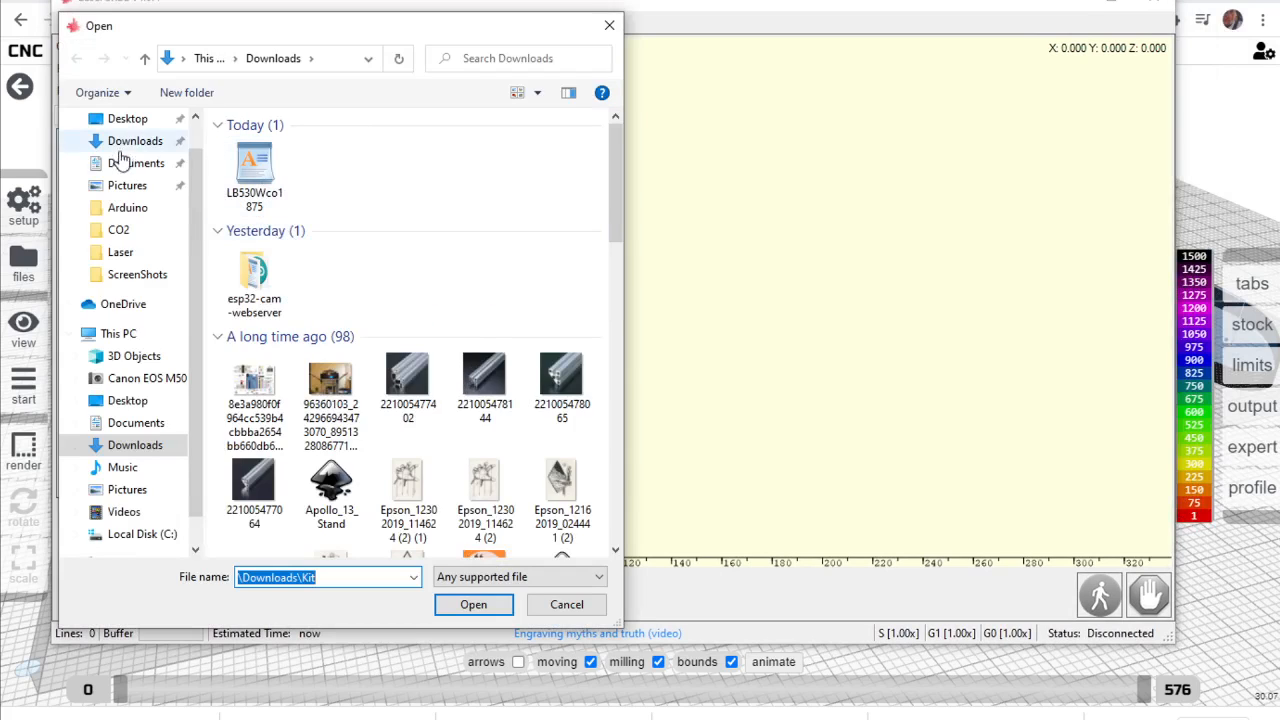
{"action": "left_click", "coordinate": [135, 141]}
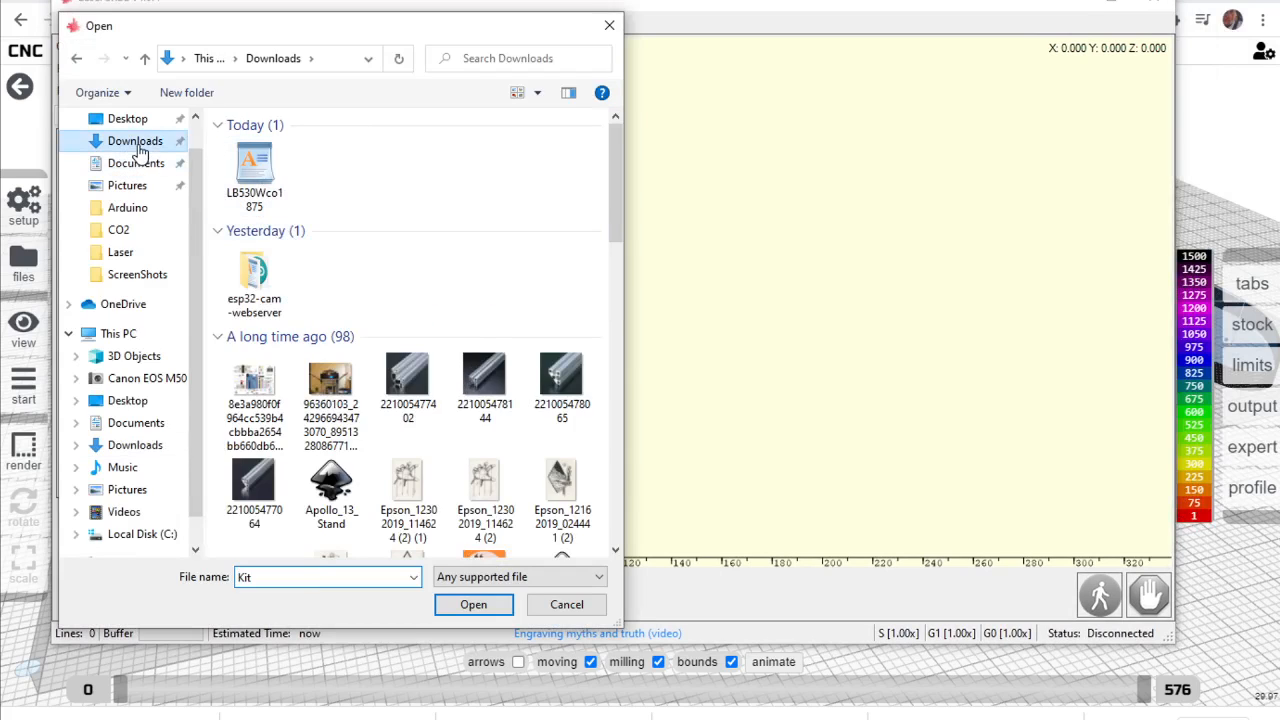
{"action": "left_click", "coordinate": [278, 171]}
{"action": "double_click", "coordinate": [256, 168]}
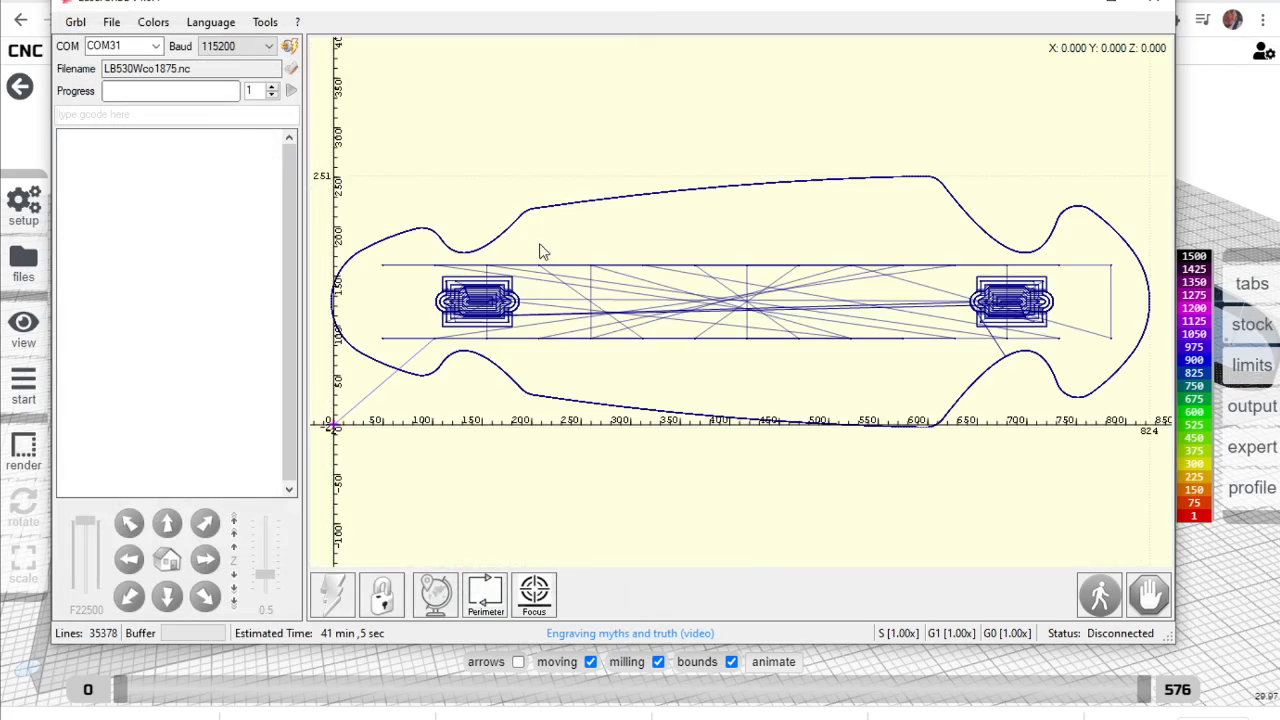